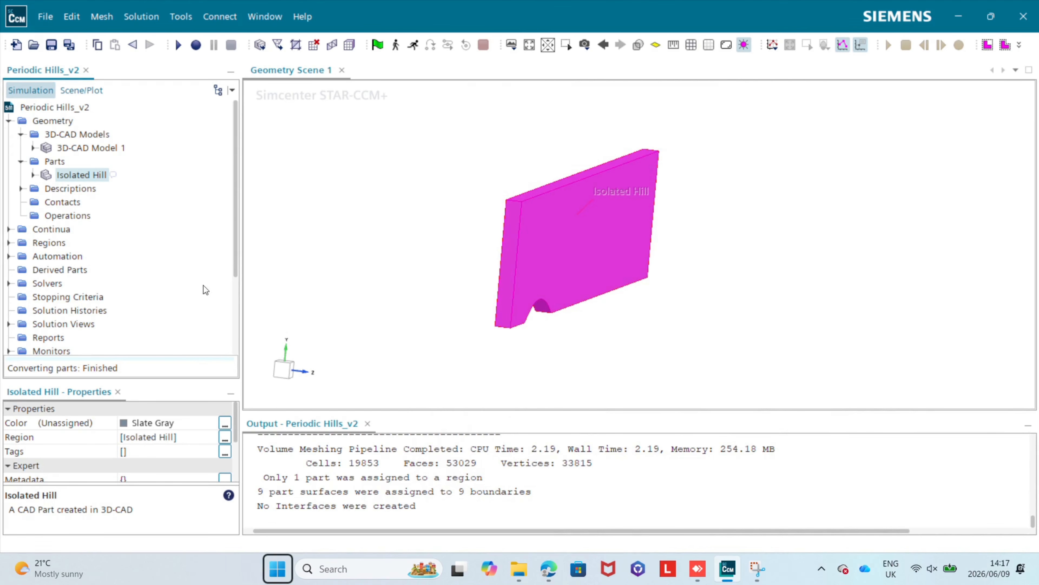
- Set the Inlet boundary of the Isolated Hill region to the Velocity Inlet type
{"action": "left_click", "coordinate": [9, 243]}
{"action": "left_click", "coordinate": [55, 260]}
{"action": "left_click_drag", "start_coordinate": [680, 250], "coordinate": [559, 249]}
{"action": "left_click", "coordinate": [291, 363]}
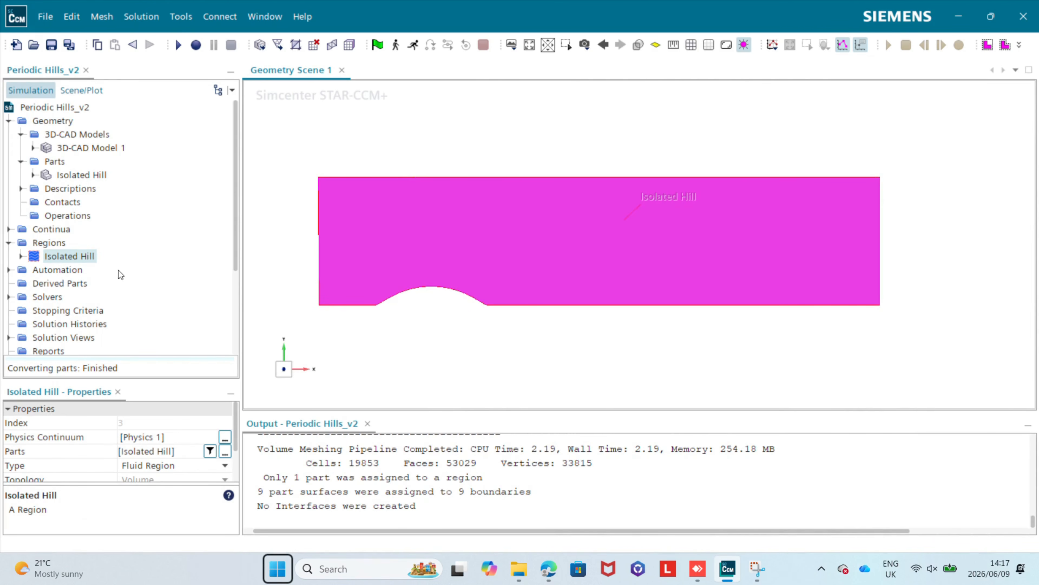
{"action": "left_click", "coordinate": [21, 256]}
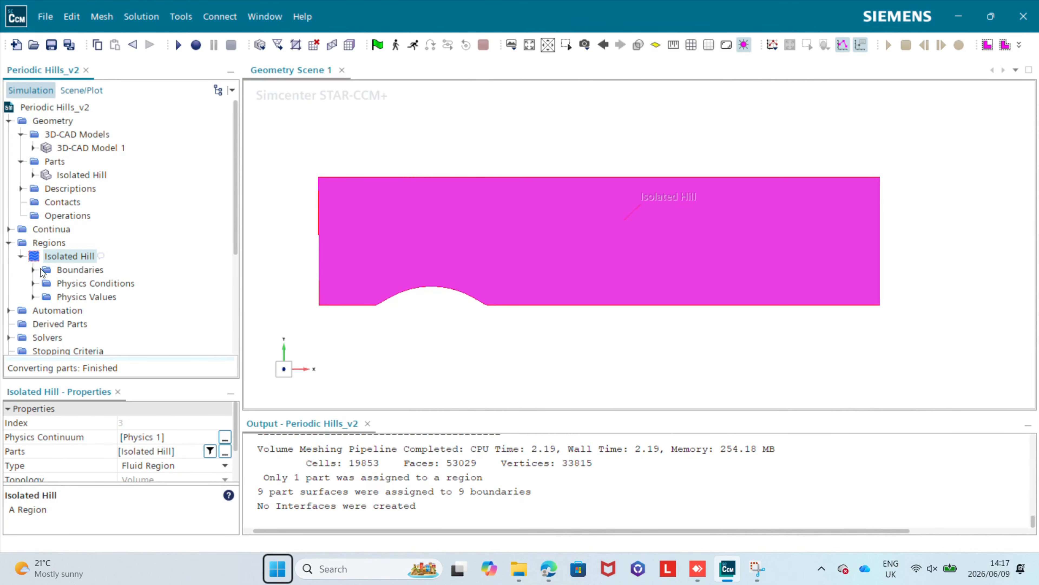
{"action": "left_click", "coordinate": [34, 269]}
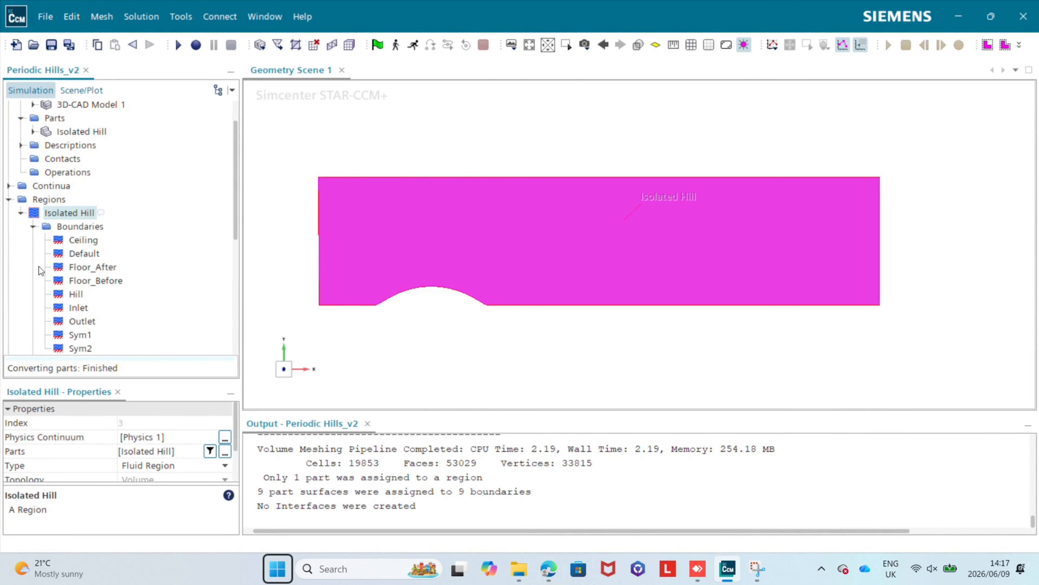
{"action": "left_click", "coordinate": [77, 308]}
{"action": "left_click", "coordinate": [150, 467]}
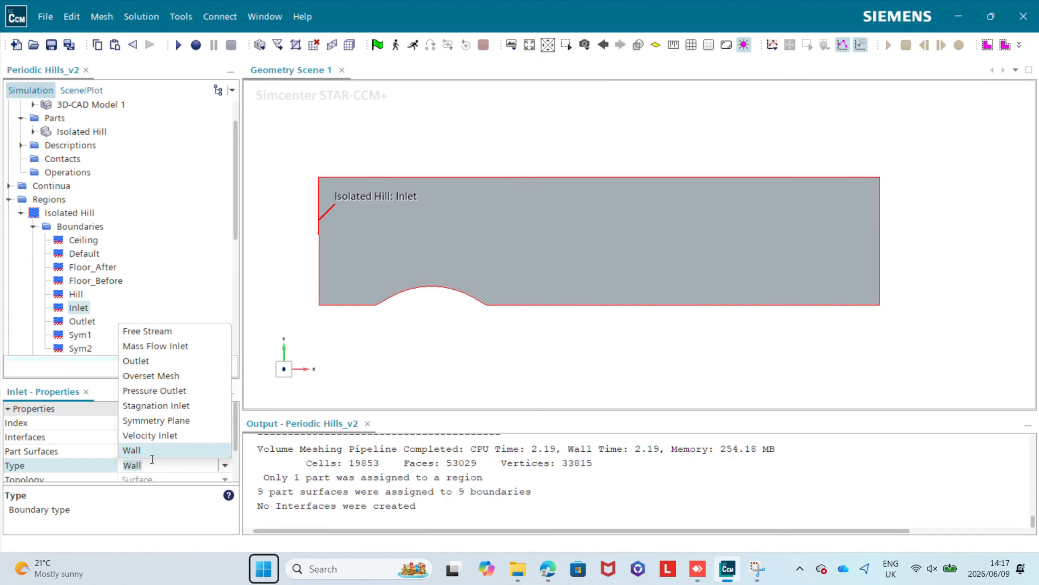
{"action": "left_click", "coordinate": [171, 433]}
- Set the Outlet boundary of the Isolated Hill region to the Pressure Outlet type
{"action": "scroll", "coordinate": [138, 255], "scroll_direction": "down", "scroll_amount": 1}
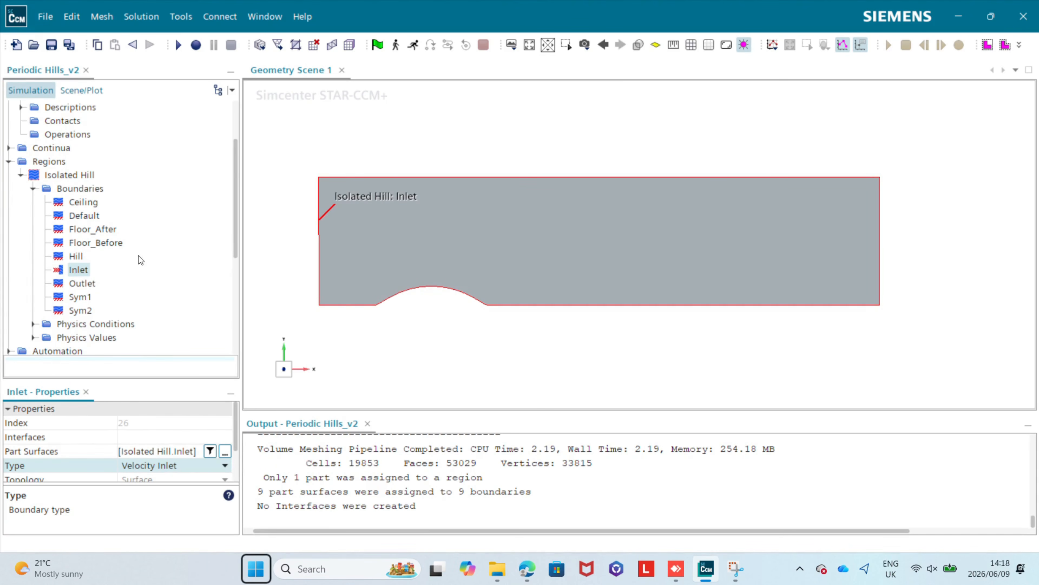
{"action": "left_click", "coordinate": [89, 283]}
{"action": "left_click", "coordinate": [168, 470]}
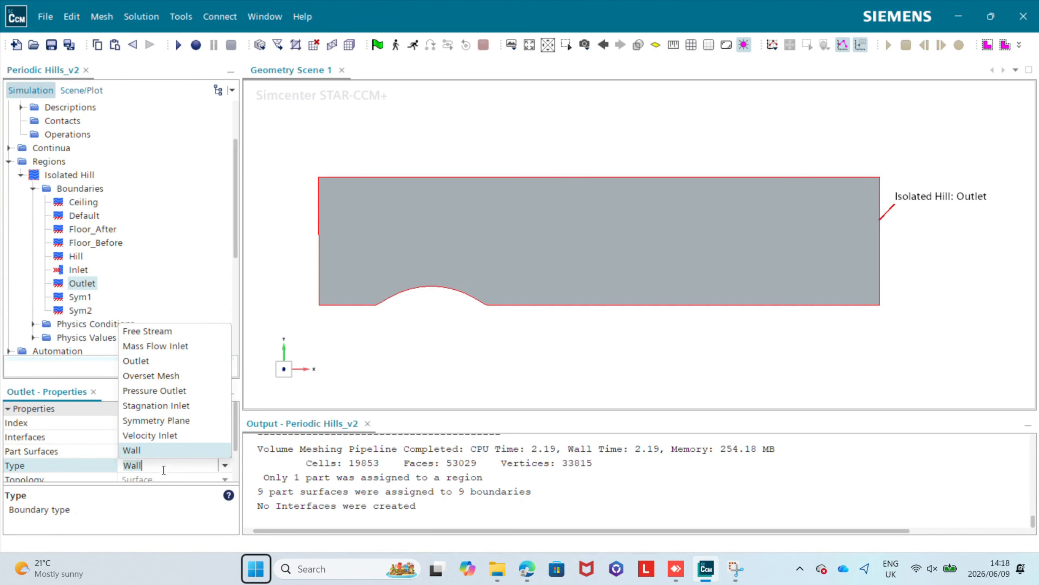
{"action": "left_click", "coordinate": [150, 390]}
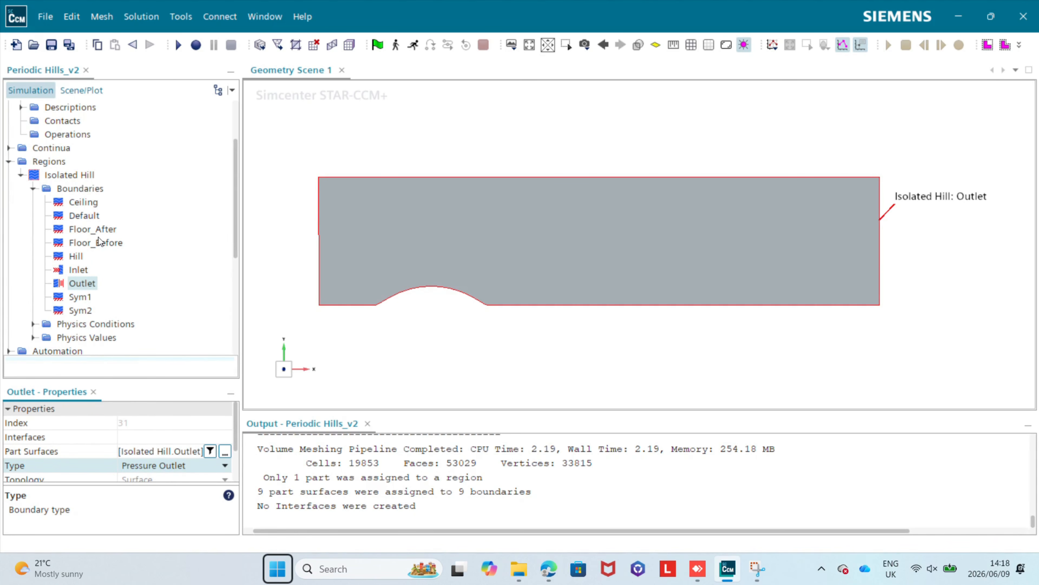
- Set the Ceiling boundary of the Isolated Hill region to the Symmetry Plane type
{"action": "left_click", "coordinate": [85, 202]}
{"action": "left_click_drag", "start_coordinate": [441, 205], "coordinate": [475, 235]}
{"action": "left_click", "coordinate": [145, 463]}
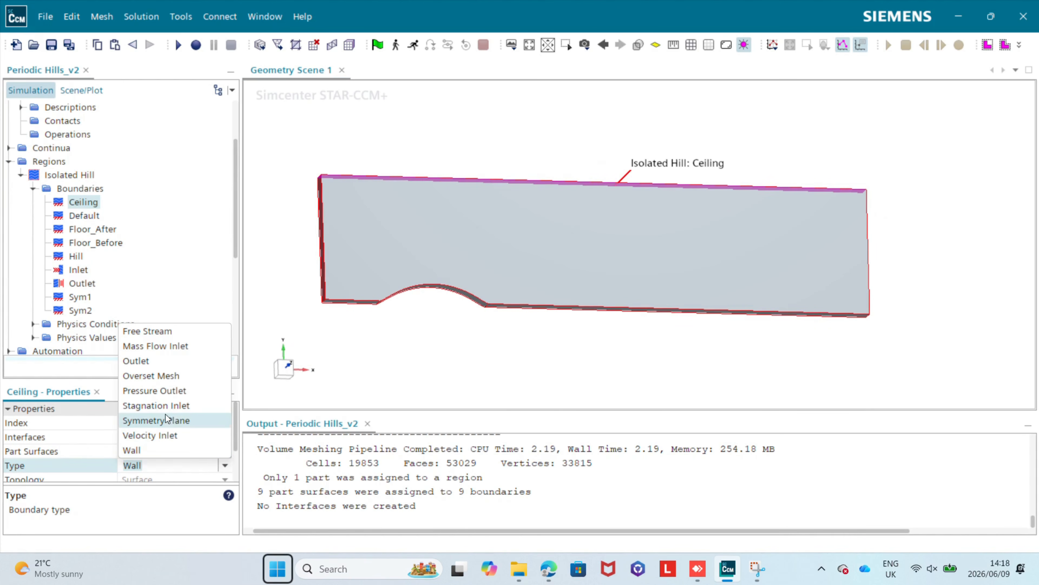
{"action": "left_click", "coordinate": [162, 420]}
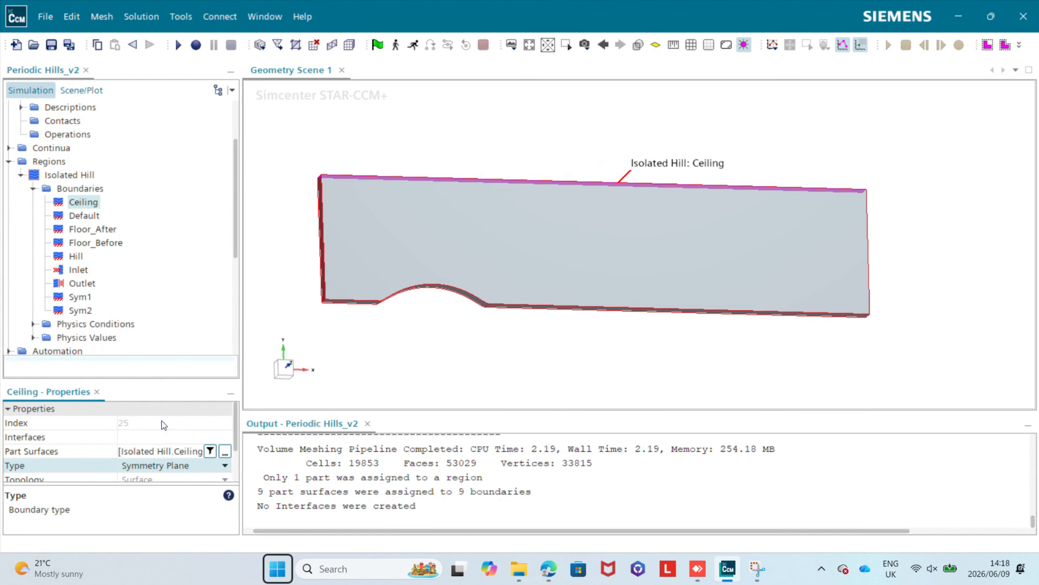
{"action": "left_click", "coordinate": [283, 370]}
{"action": "left_click", "coordinate": [288, 367]}
{"action": "left_click", "coordinate": [455, 228]}
{"action": "left_click", "coordinate": [286, 366]}
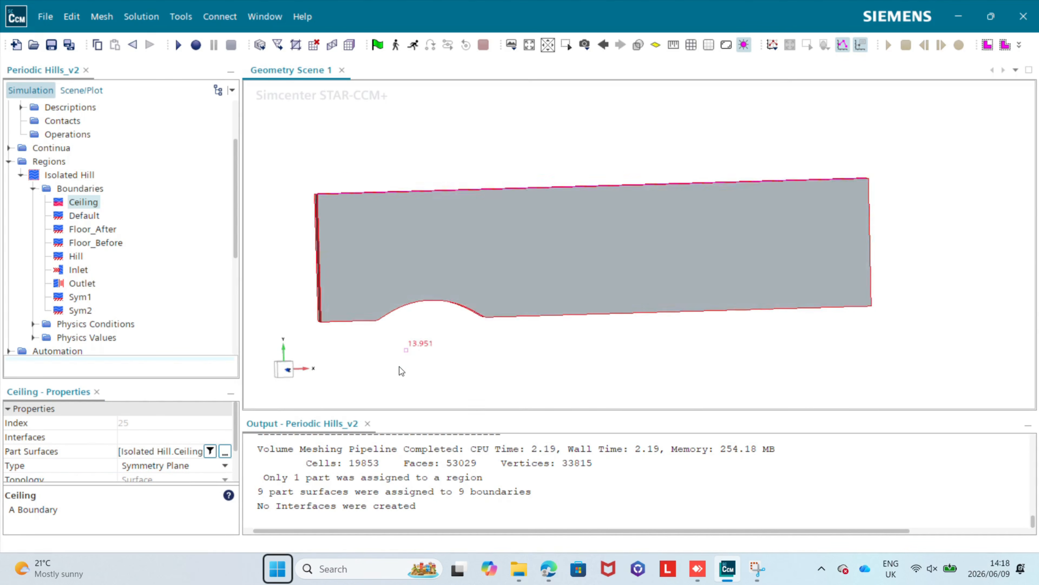
{"action": "scroll", "coordinate": [457, 293], "scroll_direction": "down", "scroll_amount": 2}
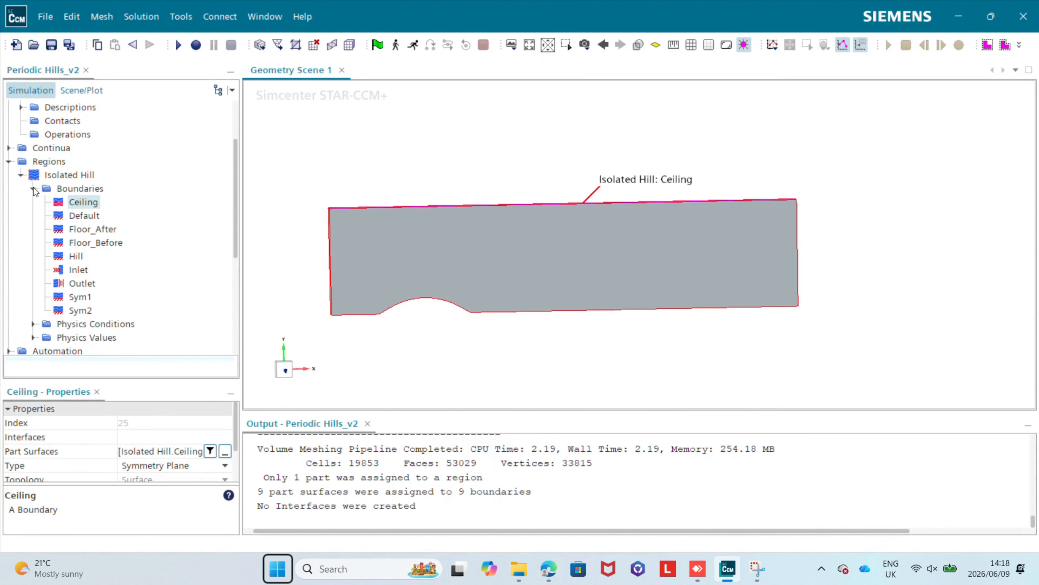
- Create a Badge for 2D Meshing operation on the Isolated Hill part and have it execute upon creation
{"action": "scroll", "coordinate": [77, 219], "scroll_direction": "up", "scroll_amount": 2}
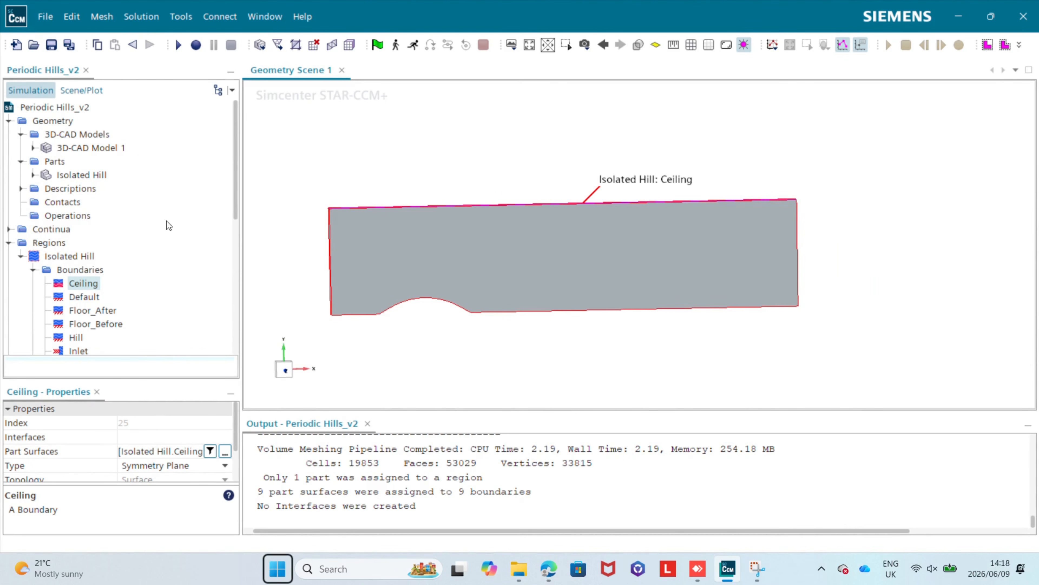
{"action": "left_click", "coordinate": [22, 256]}
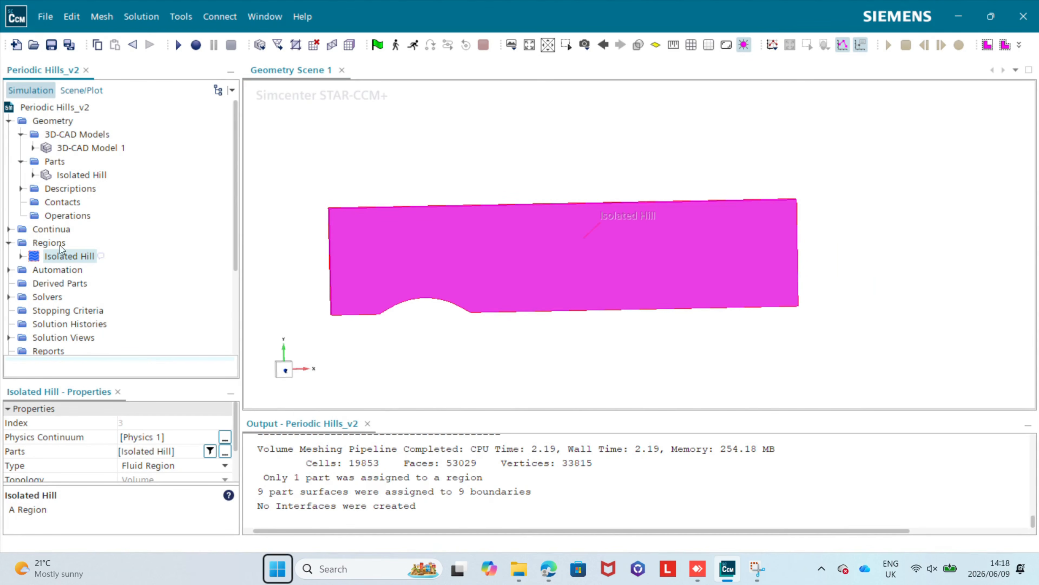
{"action": "right_click", "coordinate": [51, 214]}
{"action": "mouse_move", "coordinate": [82, 225]}
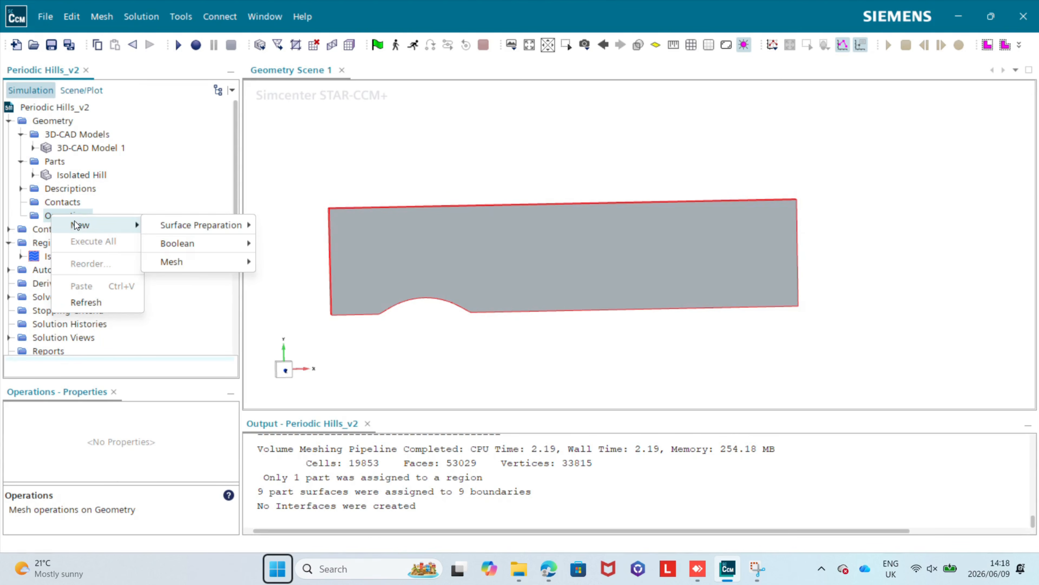
{"action": "mouse_move", "coordinate": [194, 259]}
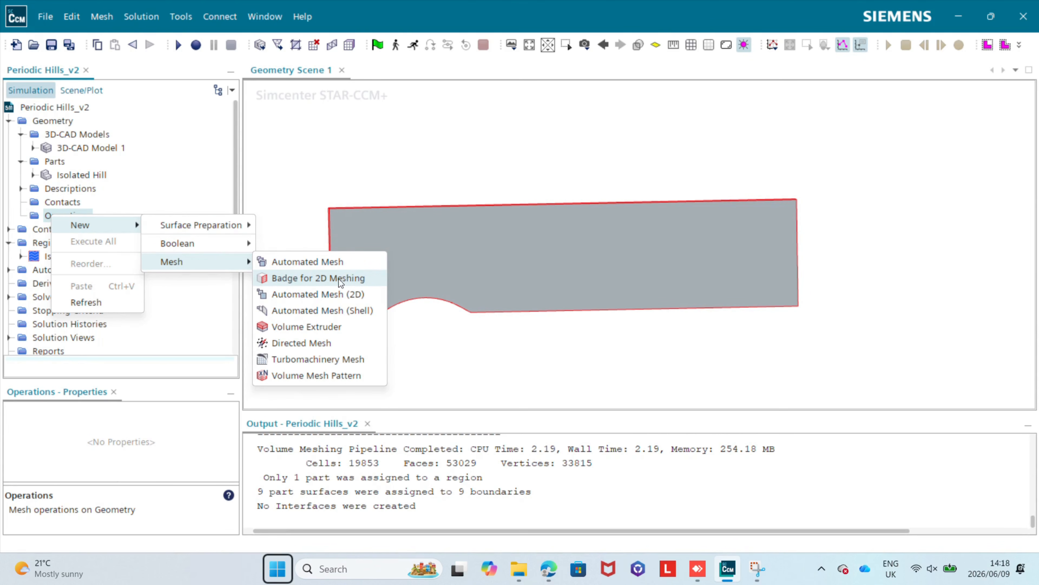
{"action": "left_click", "coordinate": [366, 277]}
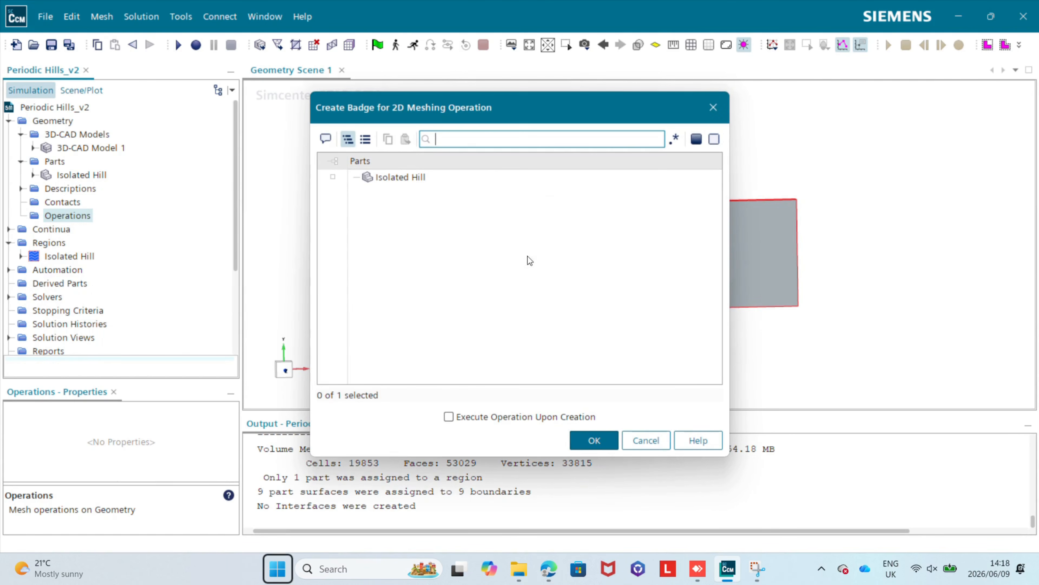
{"action": "left_click", "coordinate": [402, 179]}
{"action": "left_click", "coordinate": [461, 413]}
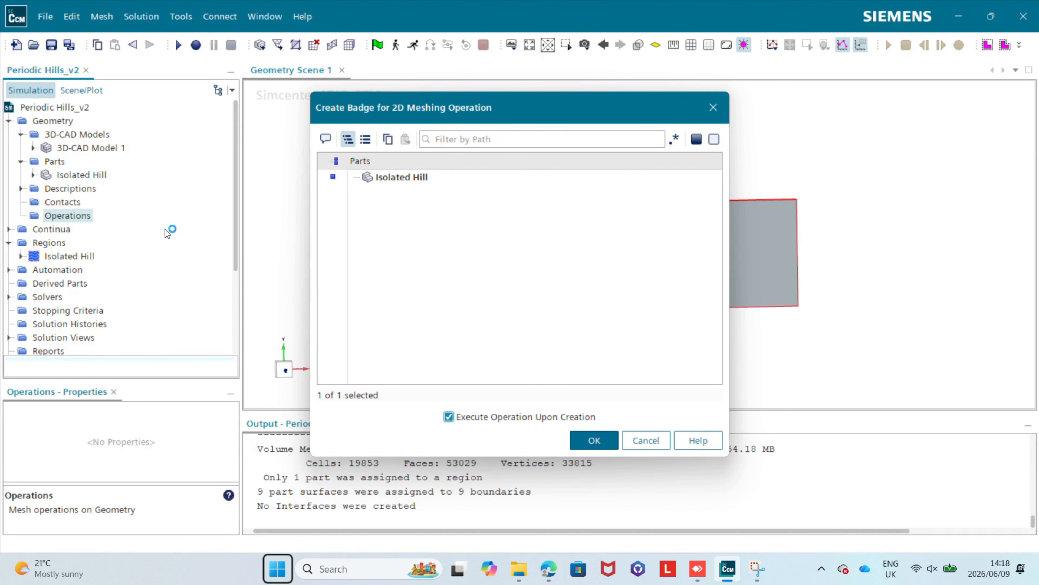
{"action": "left_click", "coordinate": [594, 440]}
- Examine the Isolated Hill part's surfaces in the tree and the geometry in the XY view
{"action": "left_click_drag", "start_coordinate": [497, 318], "coordinate": [548, 208]}
{"action": "left_click", "coordinate": [34, 174]}
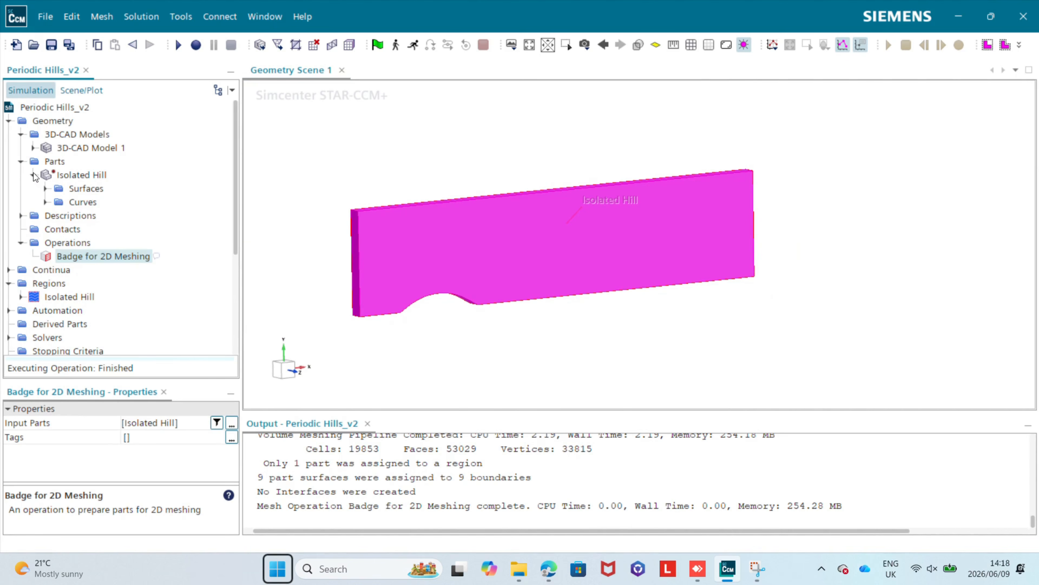
{"action": "left_click", "coordinate": [45, 188]}
{"action": "scroll", "coordinate": [109, 232], "scroll_direction": "down", "scroll_amount": 2}
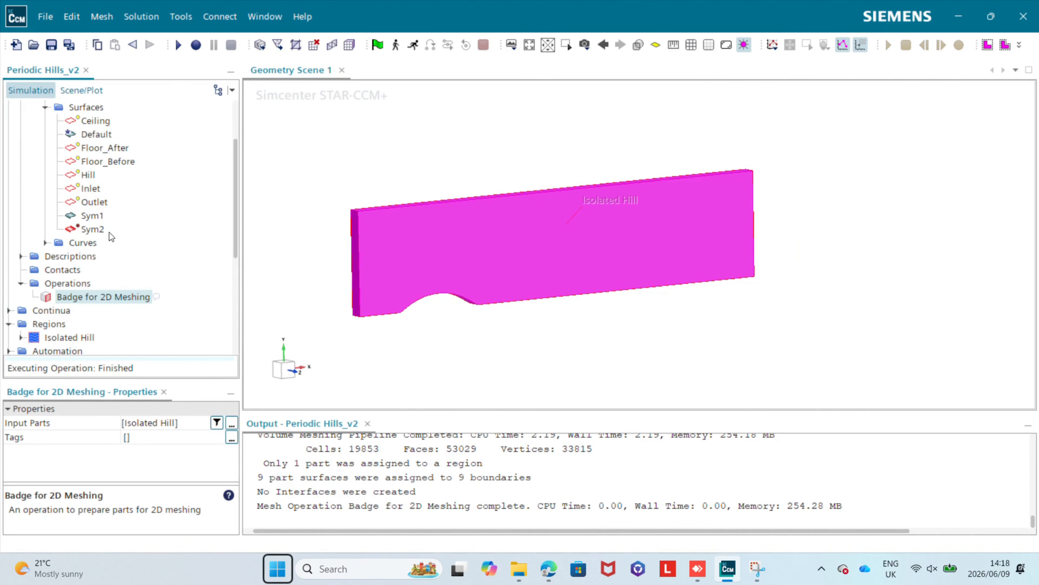
{"action": "left_click", "coordinate": [290, 363]}
{"action": "left_click", "coordinate": [403, 341]}
- Create an Automated Mesh (2D) operation on Isolated Hill with the Polygonal Mesher and Prism Layer Mesher
{"action": "scroll", "coordinate": [71, 251], "scroll_direction": "up", "scroll_amount": 4}
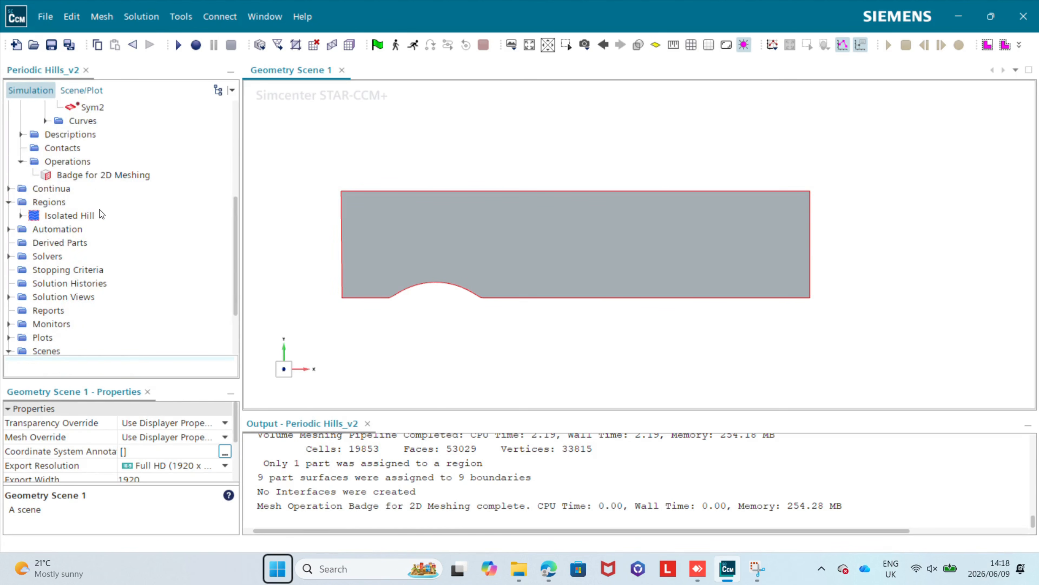
{"action": "right_click", "coordinate": [60, 283]}
{"action": "mouse_move", "coordinate": [135, 294]}
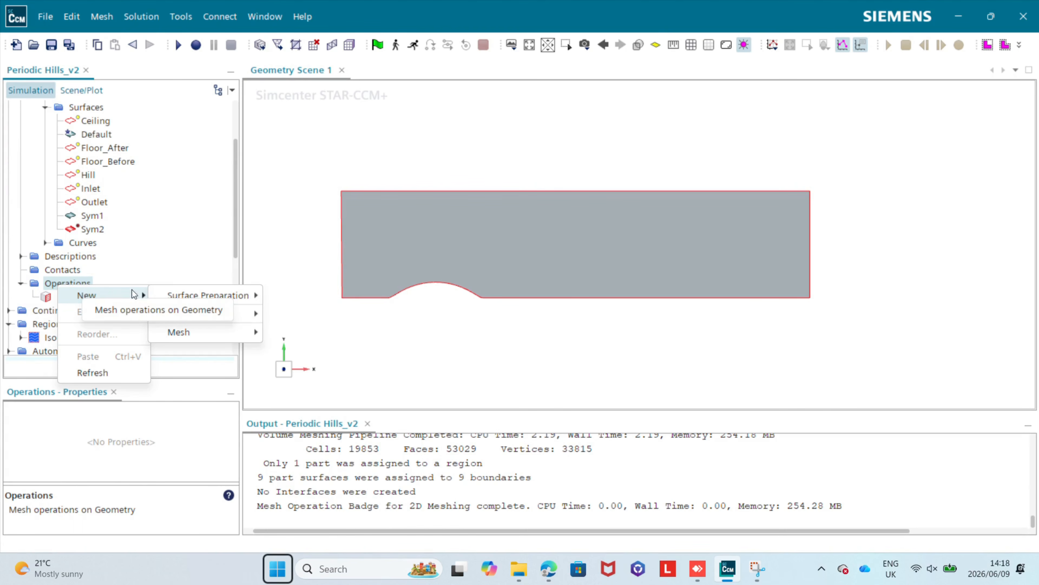
{"action": "mouse_move", "coordinate": [188, 332]}
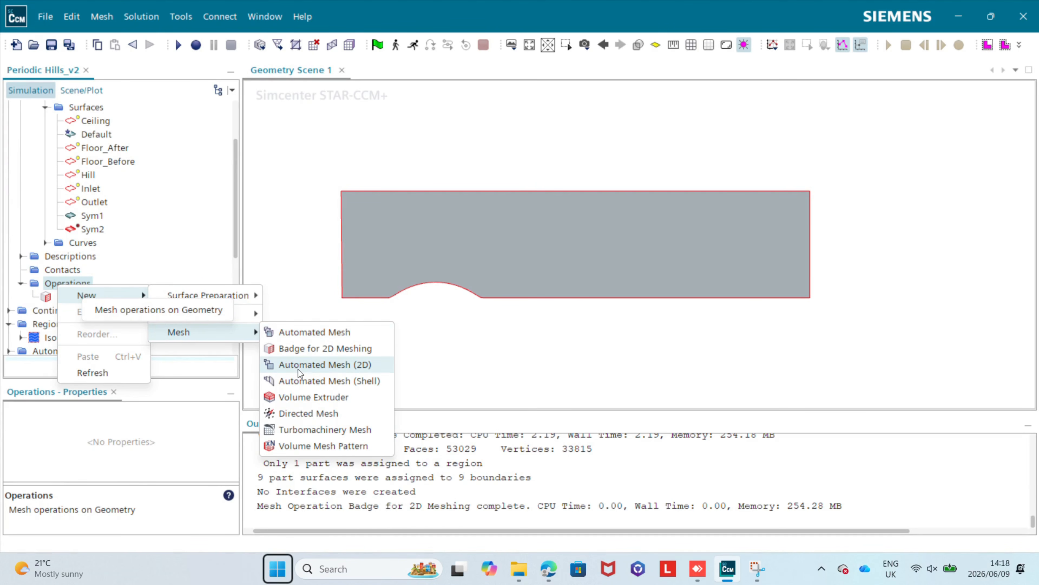
{"action": "left_click", "coordinate": [382, 365]}
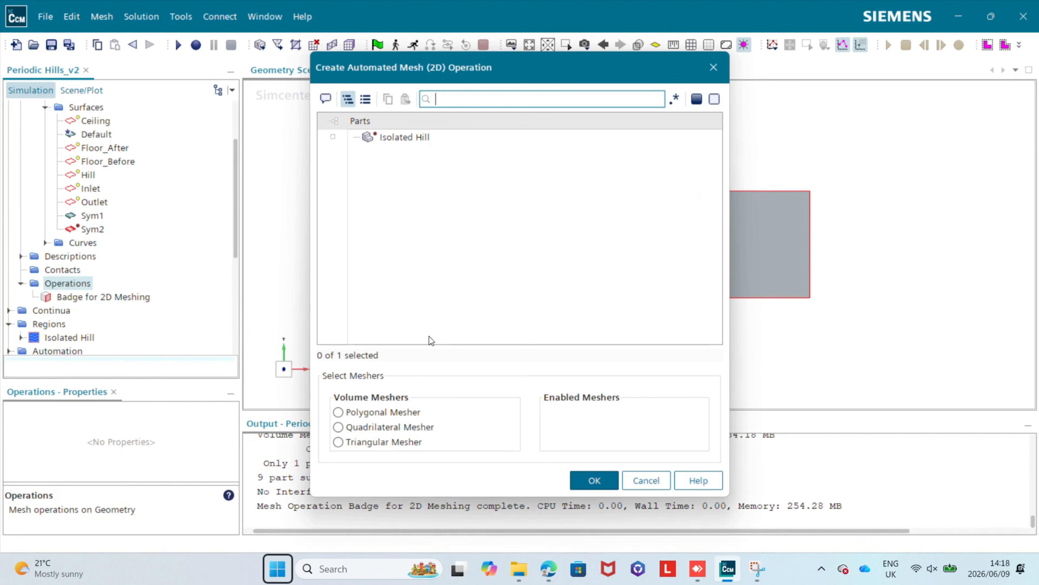
{"action": "left_click", "coordinate": [390, 135]}
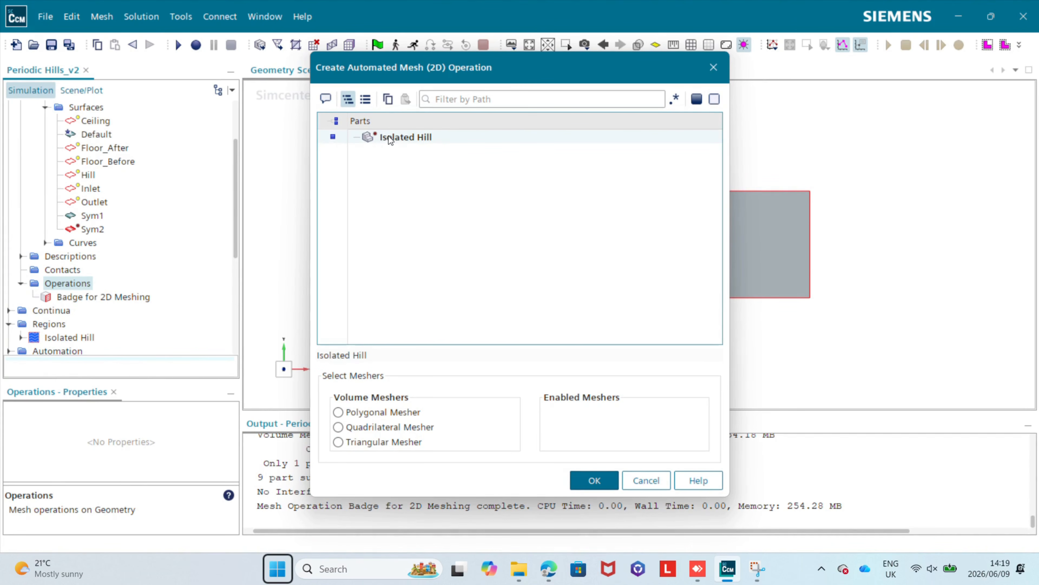
{"action": "left_click", "coordinate": [374, 414]}
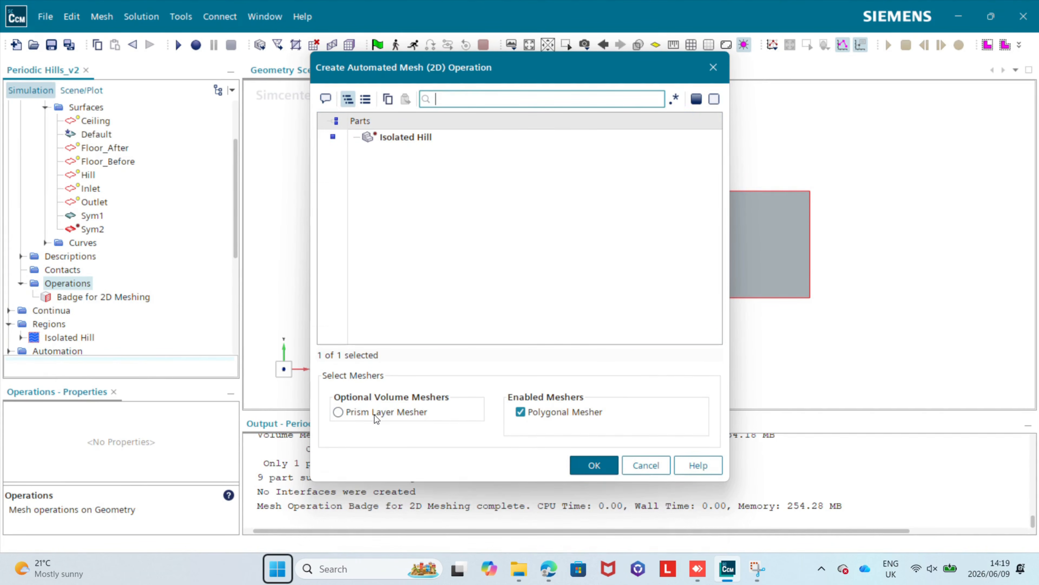
{"action": "left_click", "coordinate": [373, 414]}
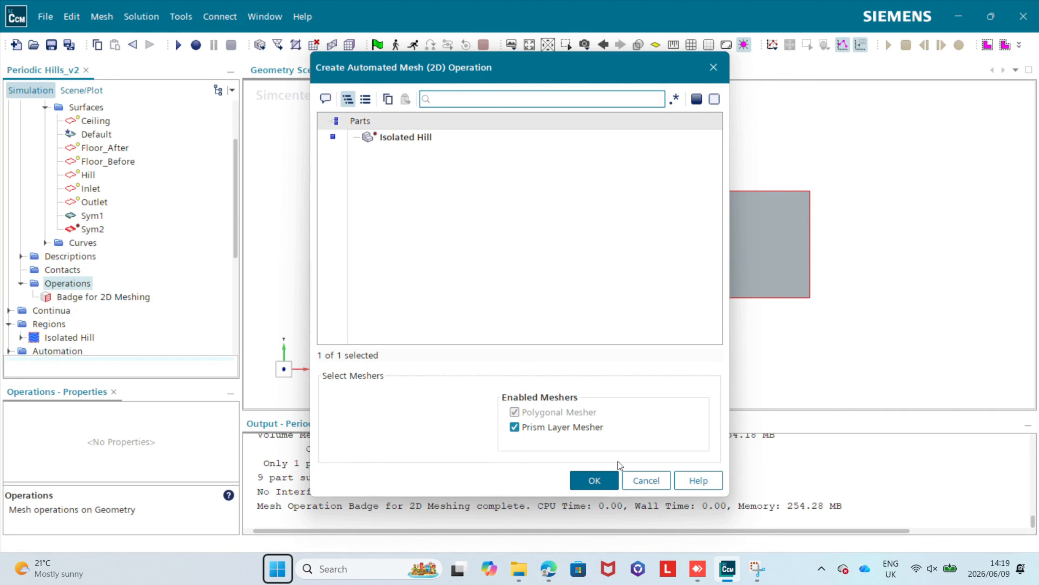
{"action": "left_click", "coordinate": [593, 482]}
- Review the Automated Mesh (2D) default controls: base size, target and minimum surface size, prism layers and surface growth rate
{"action": "scroll", "coordinate": [632, 315], "scroll_direction": "up", "scroll_amount": 1}
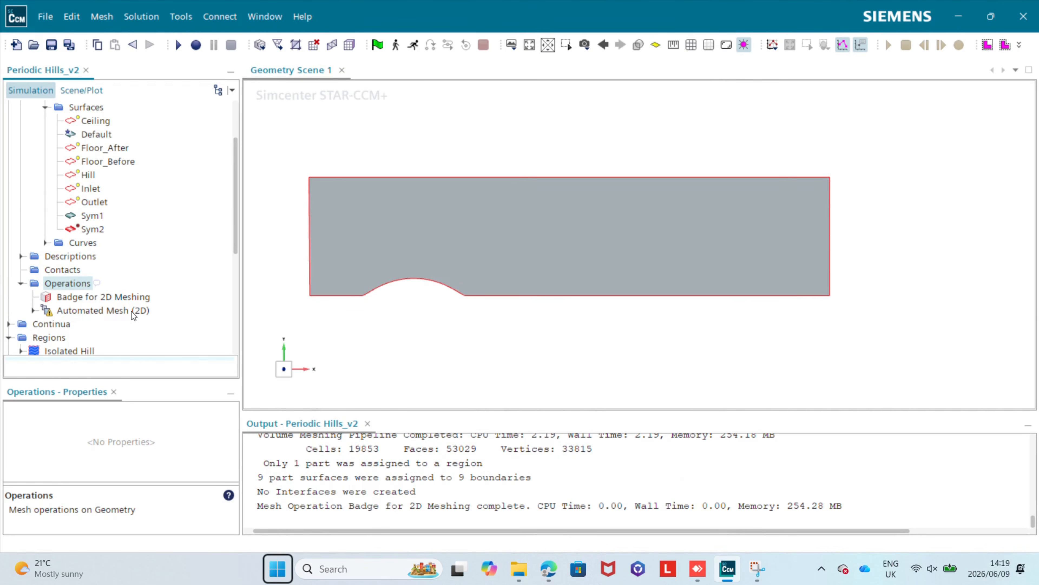
{"action": "double_click", "coordinate": [127, 312]}
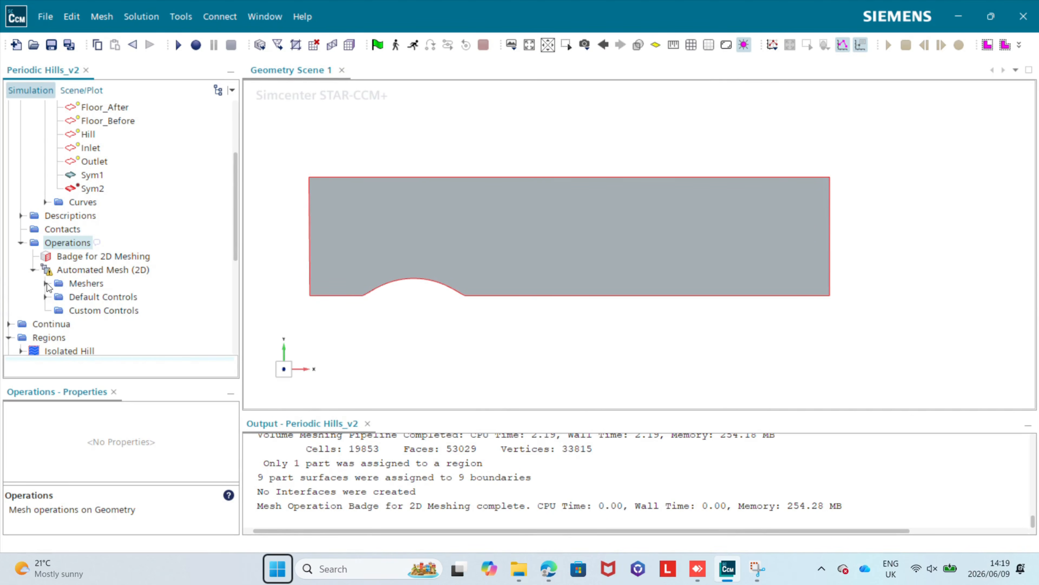
{"action": "left_click", "coordinate": [46, 296]}
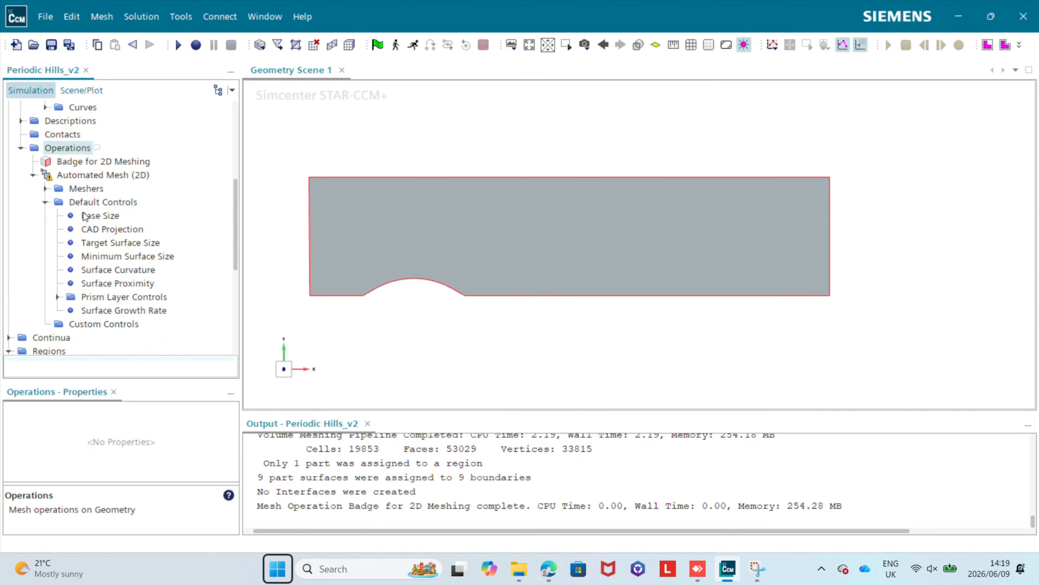
{"action": "left_click", "coordinate": [98, 217]}
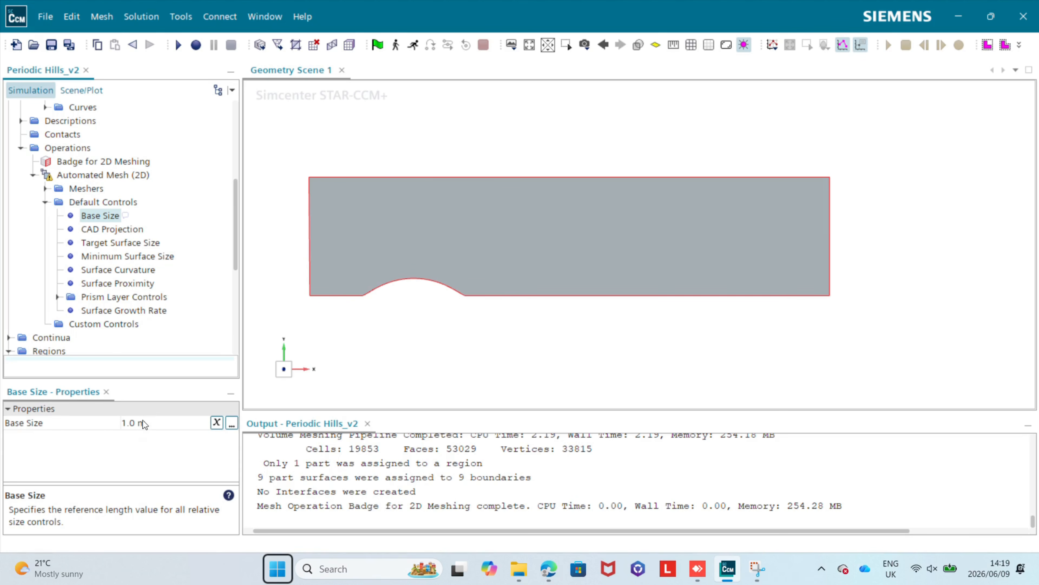
{"action": "left_click", "coordinate": [113, 246]}
{"action": "left_click", "coordinate": [116, 256]}
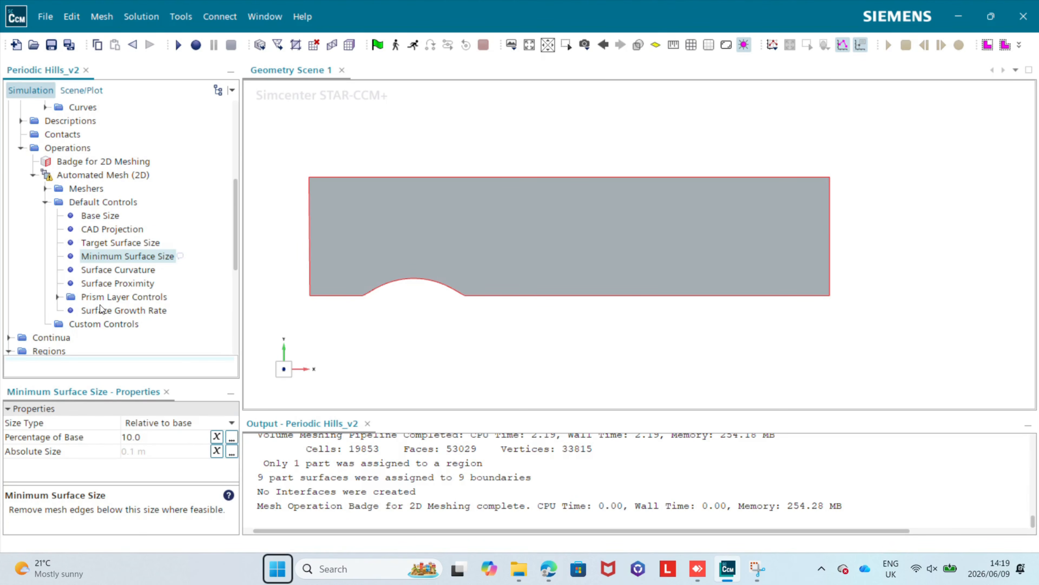
{"action": "left_click", "coordinate": [99, 295]}
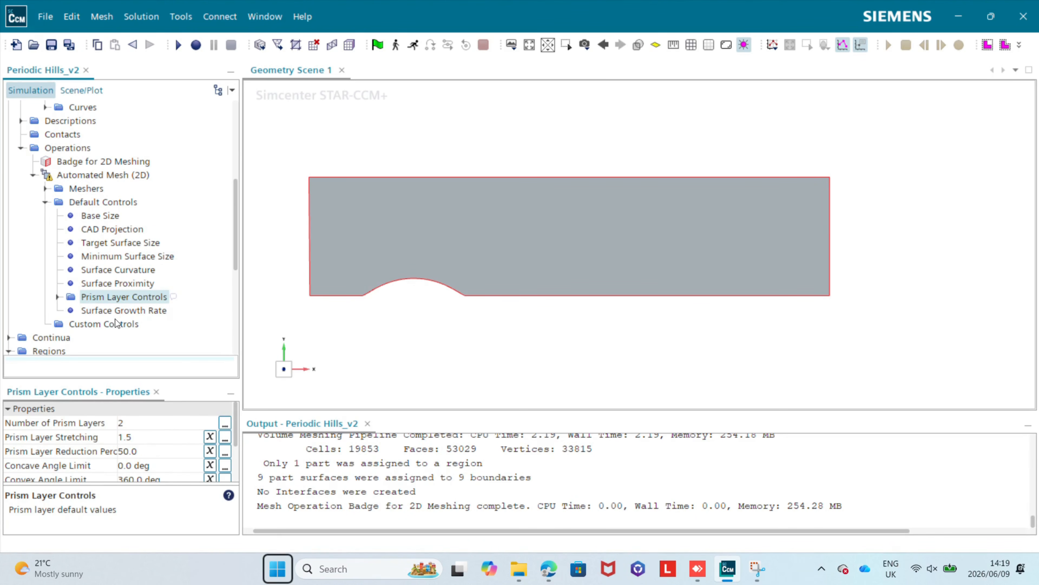
{"action": "left_click", "coordinate": [123, 310]}
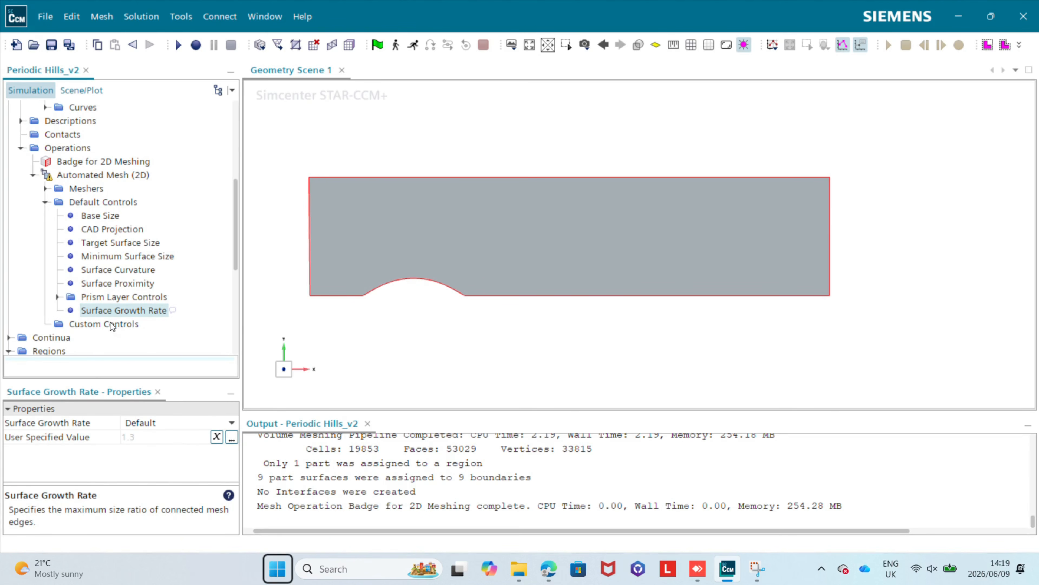
{"action": "scroll", "coordinate": [564, 241], "scroll_direction": "up", "scroll_amount": 1}
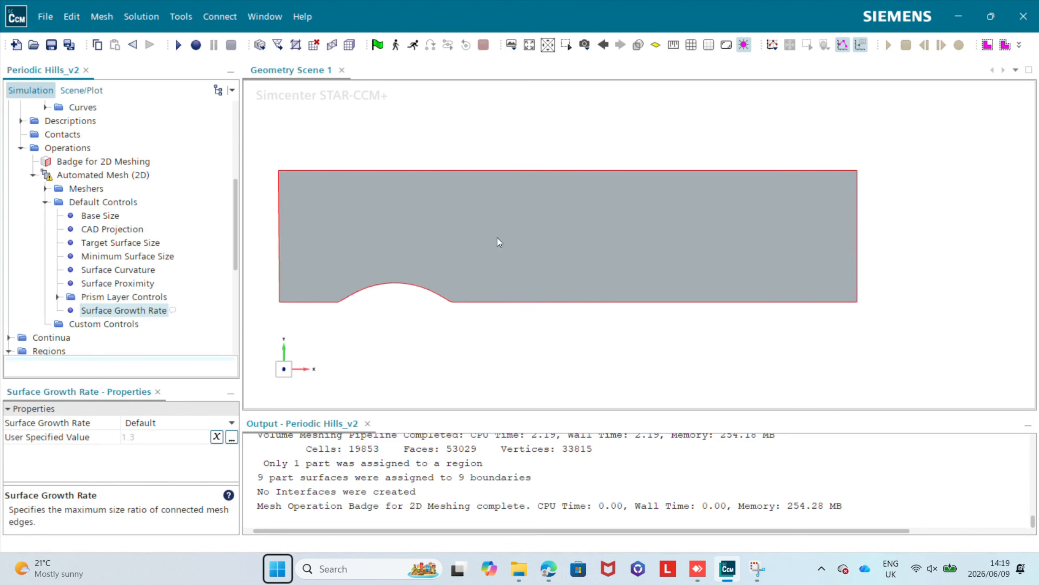
{"action": "left_click", "coordinate": [104, 218]}
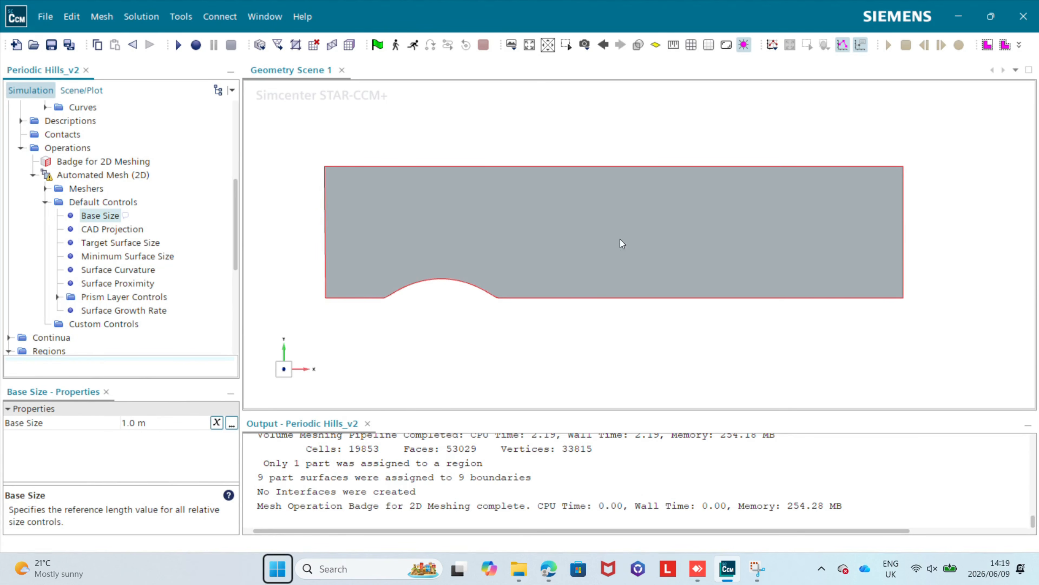
- Measure the horizontal length of the Isolated Hill domain from its inlet edge to its outlet edge
{"action": "left_click", "coordinate": [671, 46]}
{"action": "left_click", "coordinate": [327, 216]}
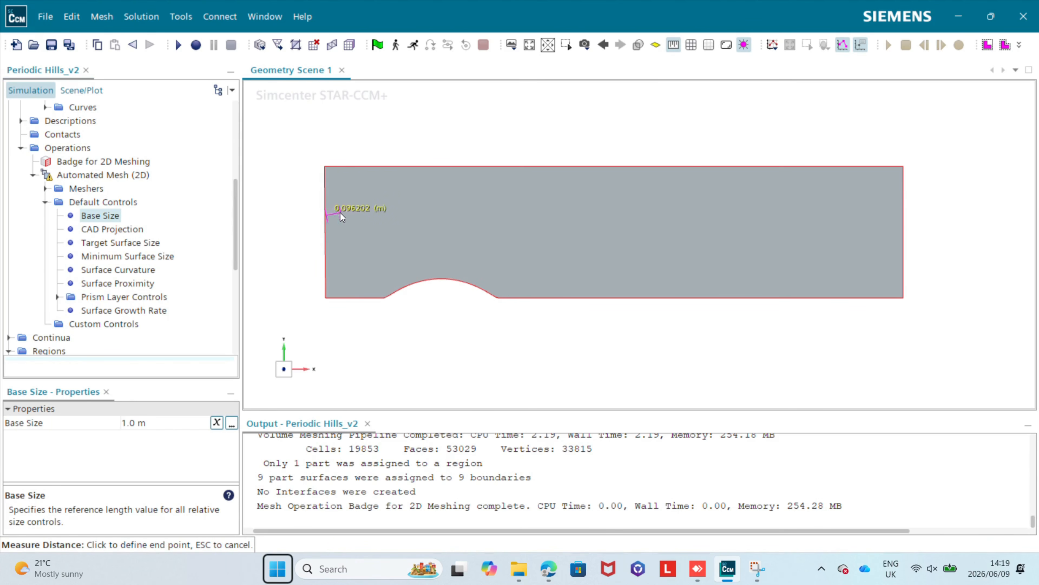
{"action": "left_click", "coordinate": [901, 214]}
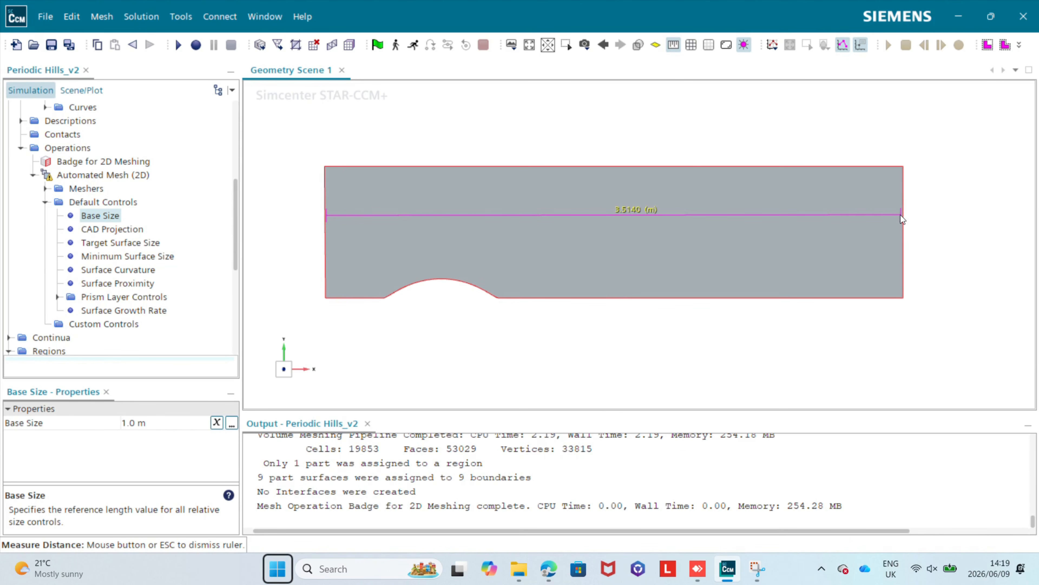
- Set the Automated Mesh (2D) base size to 0.1 m and execute the mesh operation
{"action": "left_click", "coordinate": [129, 424]}
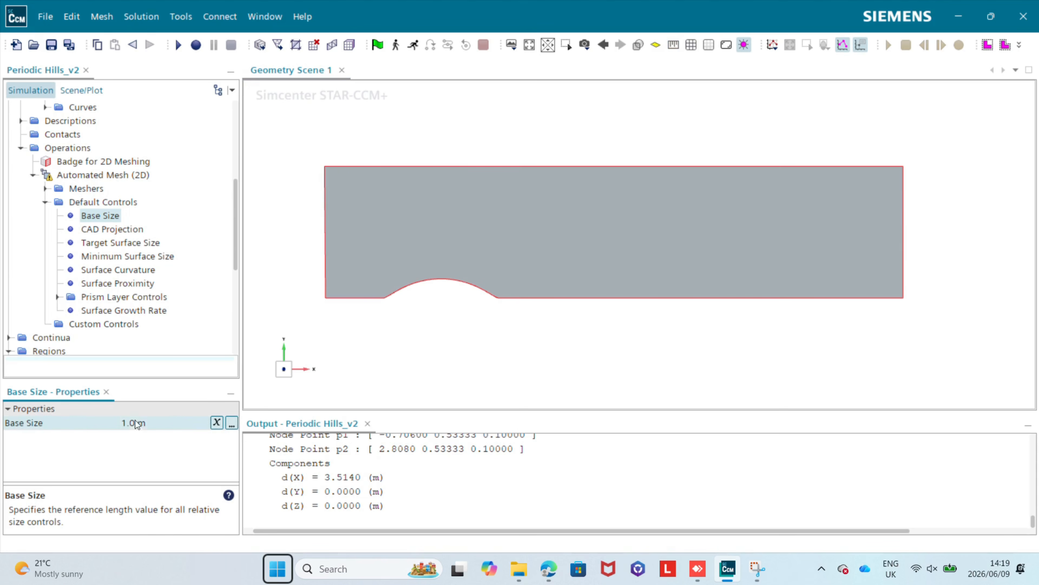
{"action": "type", "text": "0.1"}
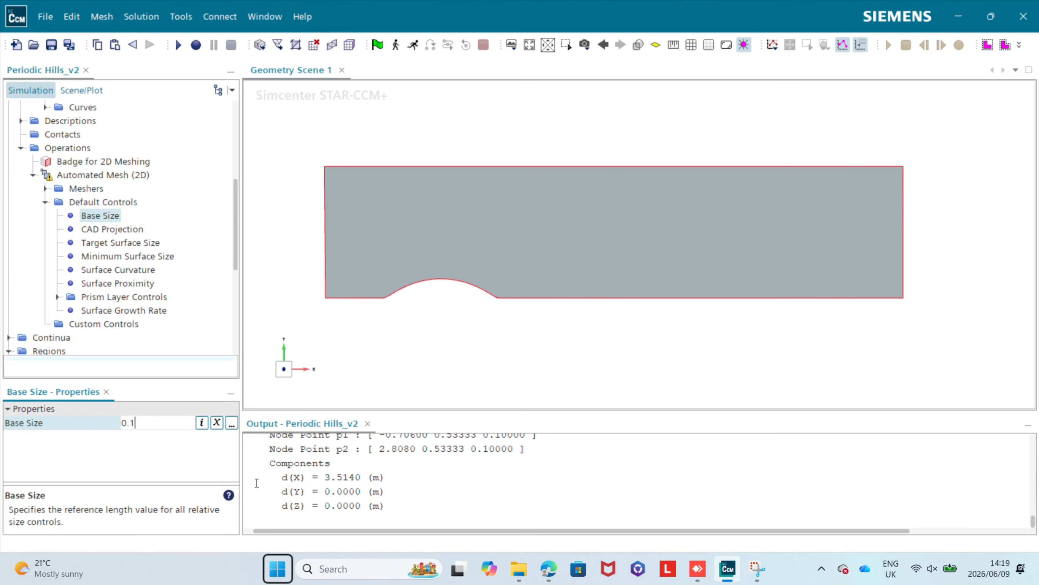
{"action": "key", "text": "Return"}
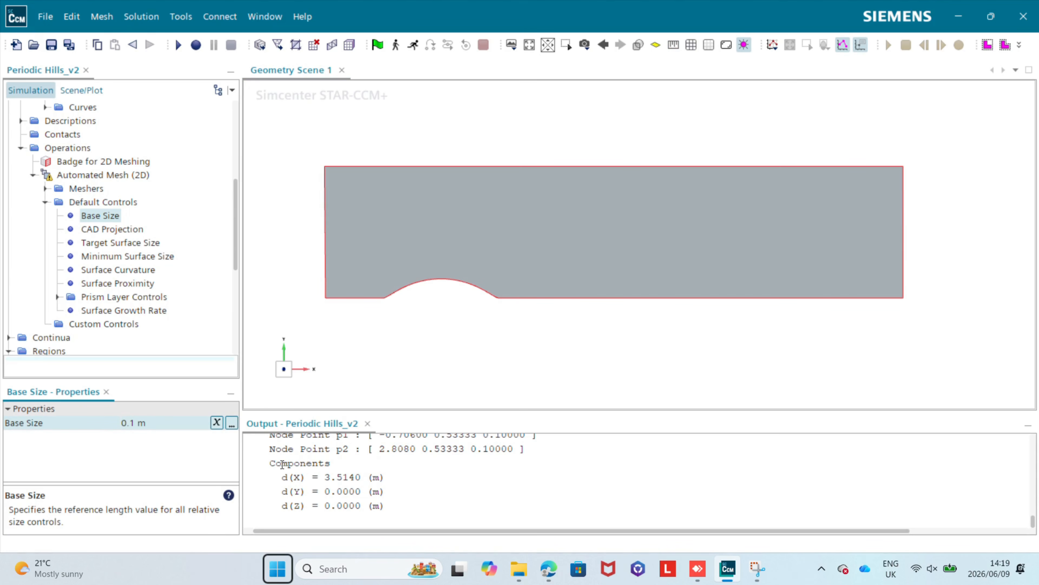
{"action": "right_click", "coordinate": [94, 176]}
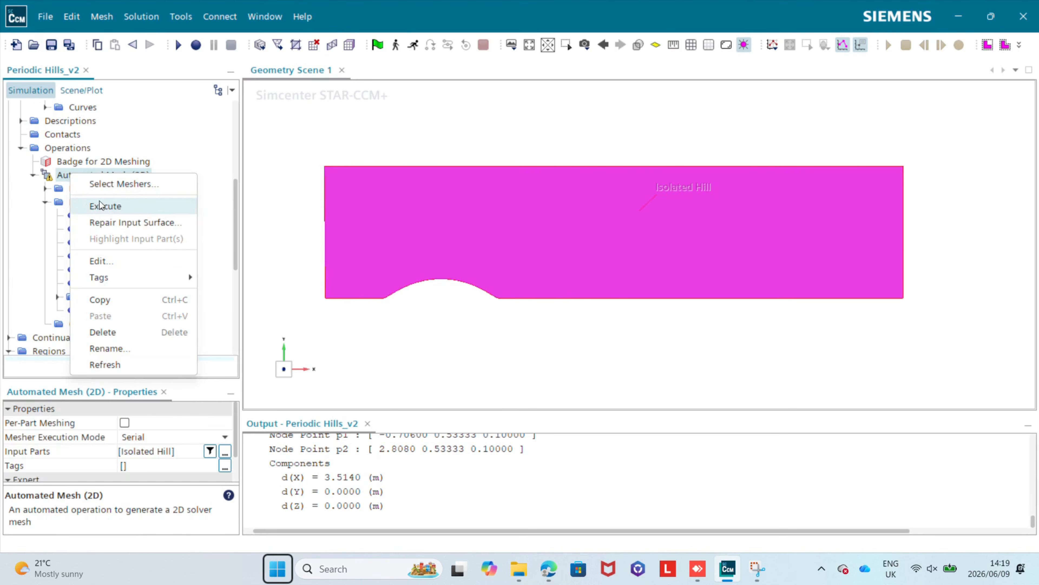
{"action": "left_click", "coordinate": [103, 207]}
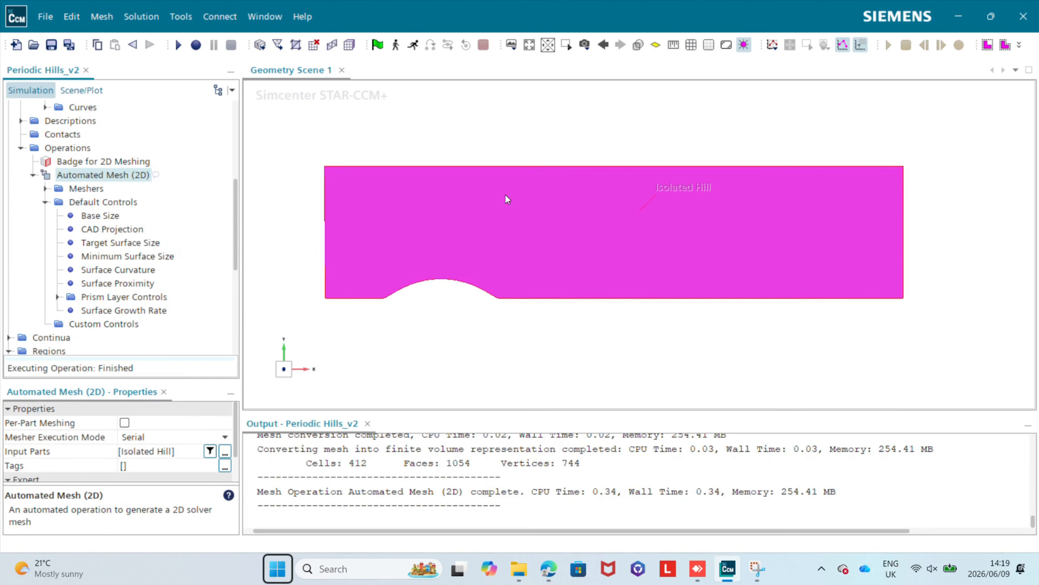
- Create a mesh scene to display the generated 2D polygonal mesh
{"action": "left_click", "coordinate": [544, 348]}
{"action": "left_click", "coordinate": [512, 45]}
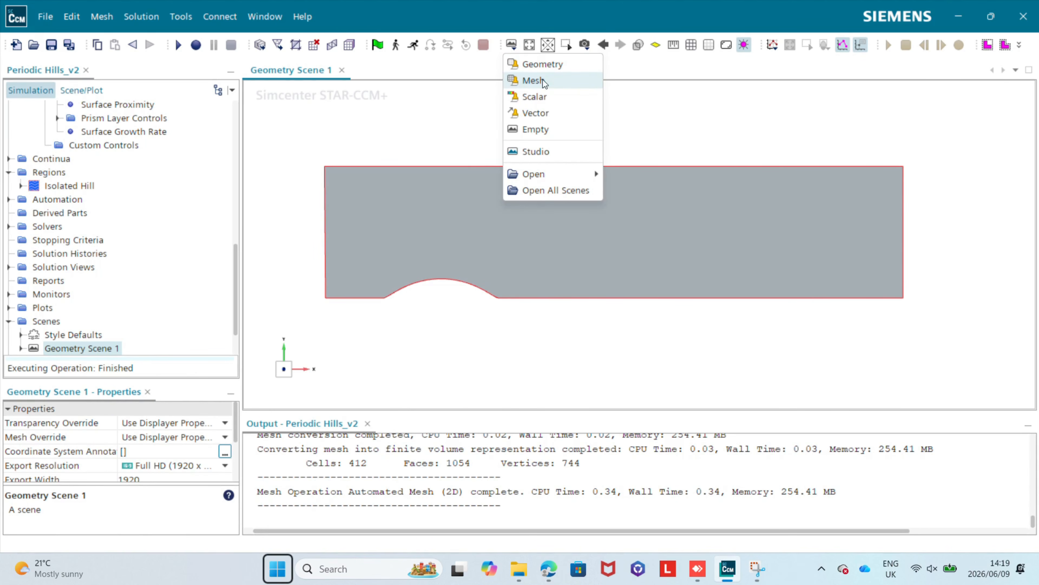
{"action": "left_click", "coordinate": [543, 80]}
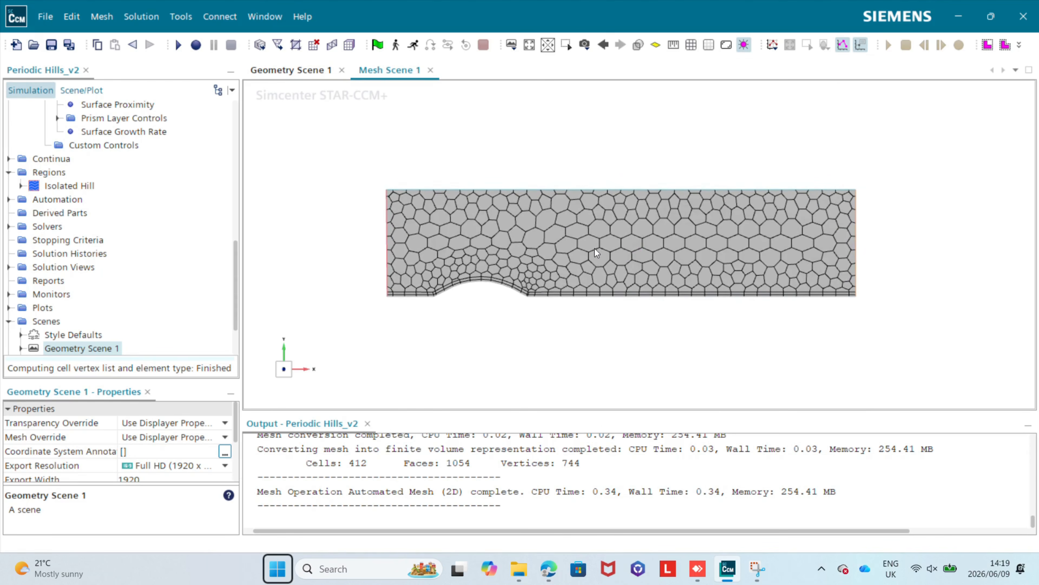
{"action": "scroll", "coordinate": [598, 247], "scroll_direction": "up", "scroll_amount": 3}
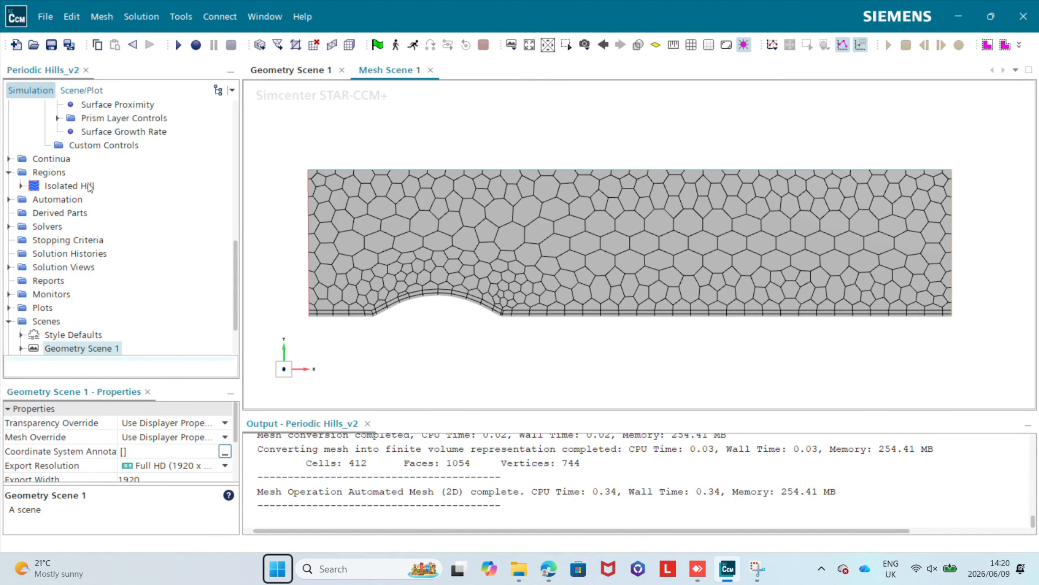
- Set the base size of the Automated Mesh (2D) default controls to 0.05 m
{"action": "scroll", "coordinate": [123, 205], "scroll_direction": "up", "scroll_amount": 3}
{"action": "left_click", "coordinate": [123, 153]}
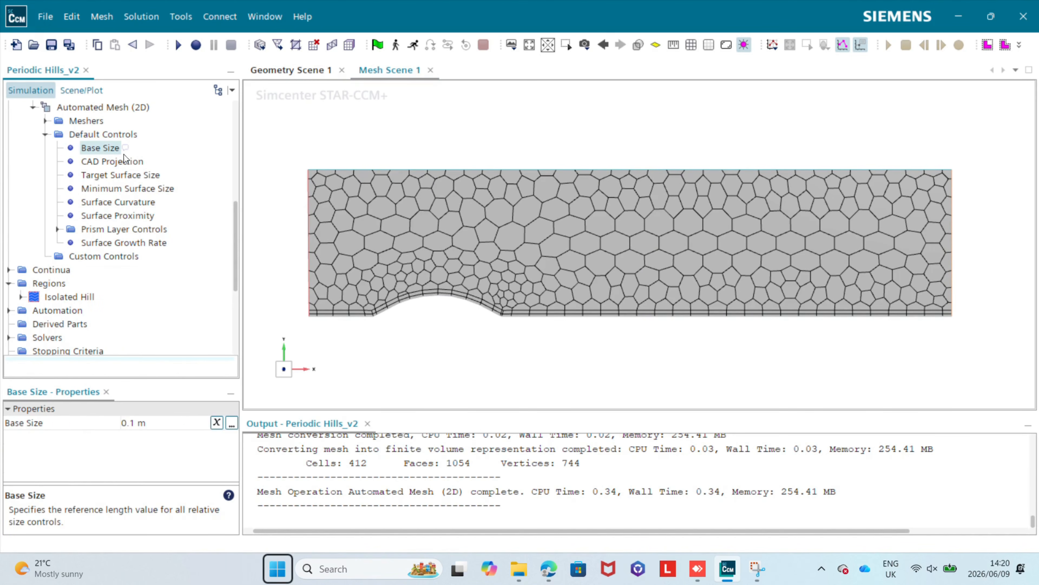
{"action": "left_click", "coordinate": [180, 428]}
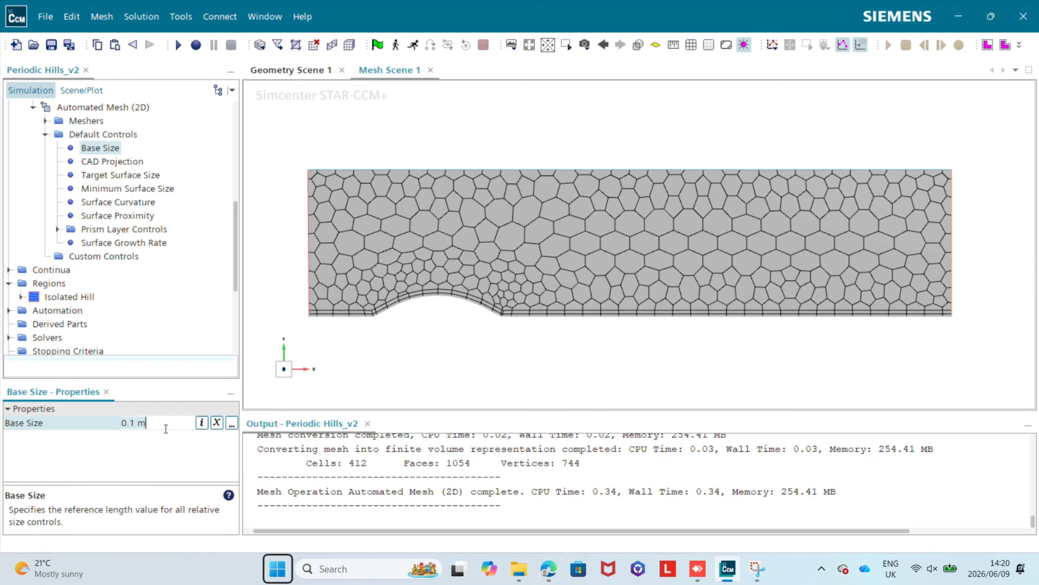
{"action": "left_click", "coordinate": [165, 429]}
{"action": "type", "text": "0.05"}
{"action": "key", "text": "Return"}
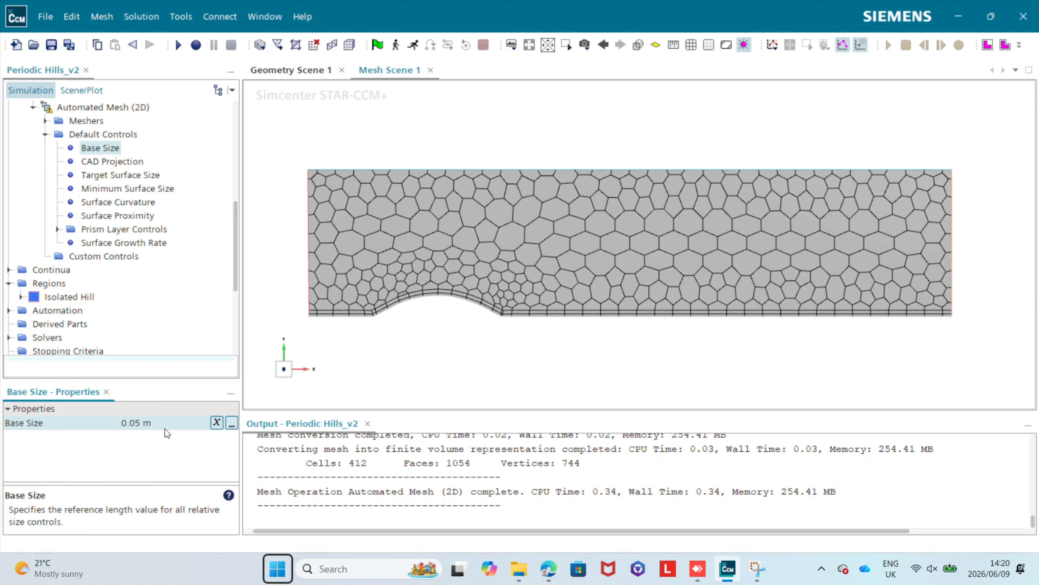
- Execute the Automated Mesh (2D) operation to regenerate the mesh with the refined base size
{"action": "scroll", "coordinate": [113, 121], "scroll_direction": "up", "scroll_amount": 1}
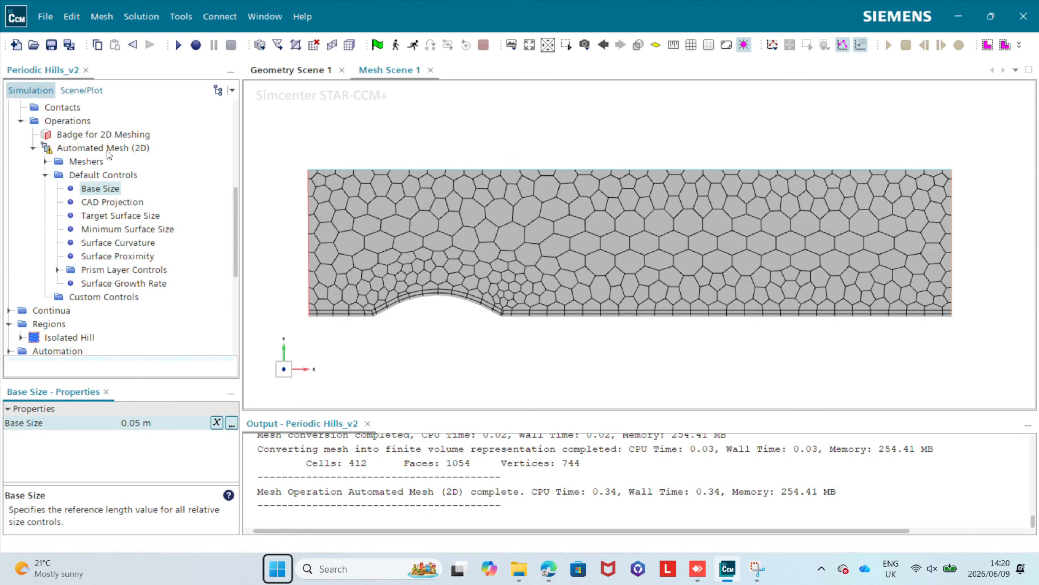
{"action": "left_click", "coordinate": [95, 148]}
{"action": "right_click", "coordinate": [95, 150]}
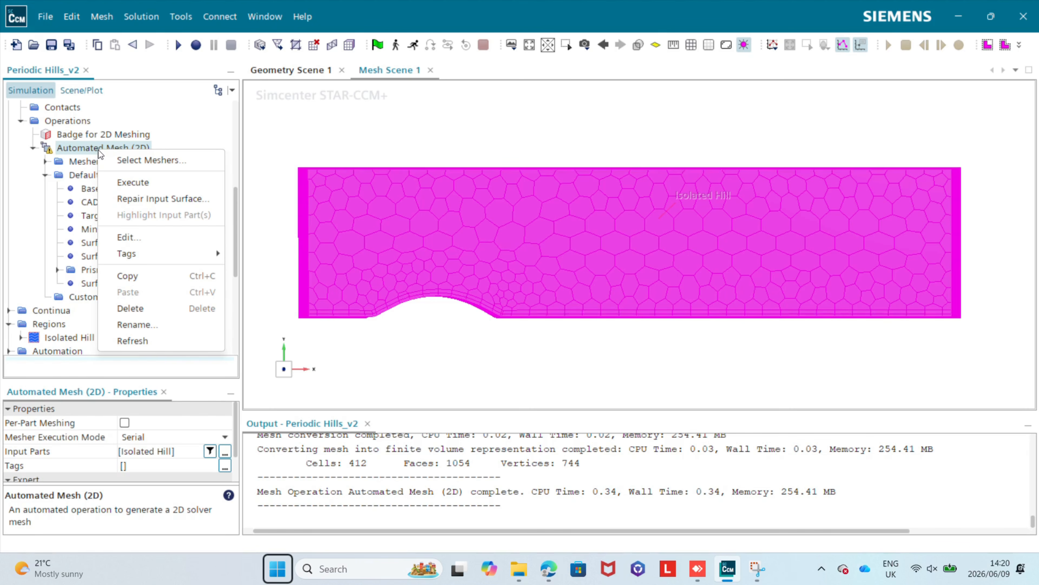
{"action": "left_click", "coordinate": [159, 182]}
{"action": "left_click", "coordinate": [531, 366]}
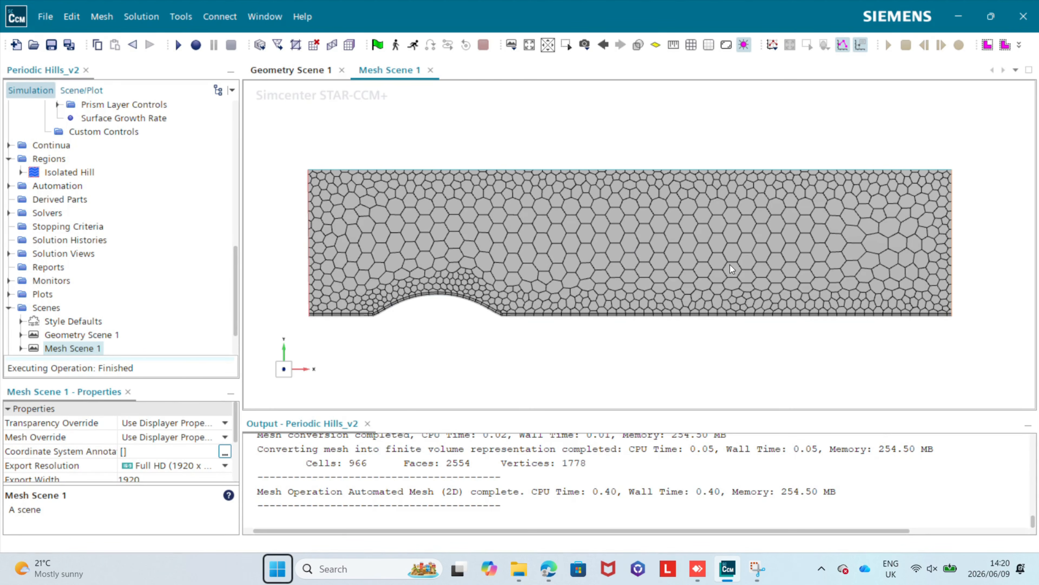
- Set the base size of the Automated Mesh (2D) to 0.025 m and generate the volume mesh
{"action": "scroll", "coordinate": [100, 270], "scroll_direction": "up", "scroll_amount": 3}
{"action": "scroll", "coordinate": [99, 269], "scroll_direction": "up", "scroll_amount": 3}
{"action": "left_click", "coordinate": [101, 174]}
{"action": "left_click", "coordinate": [176, 422]}
{"action": "key", "text": "ctrl+a"}
{"action": "type", "text": "0.25"}
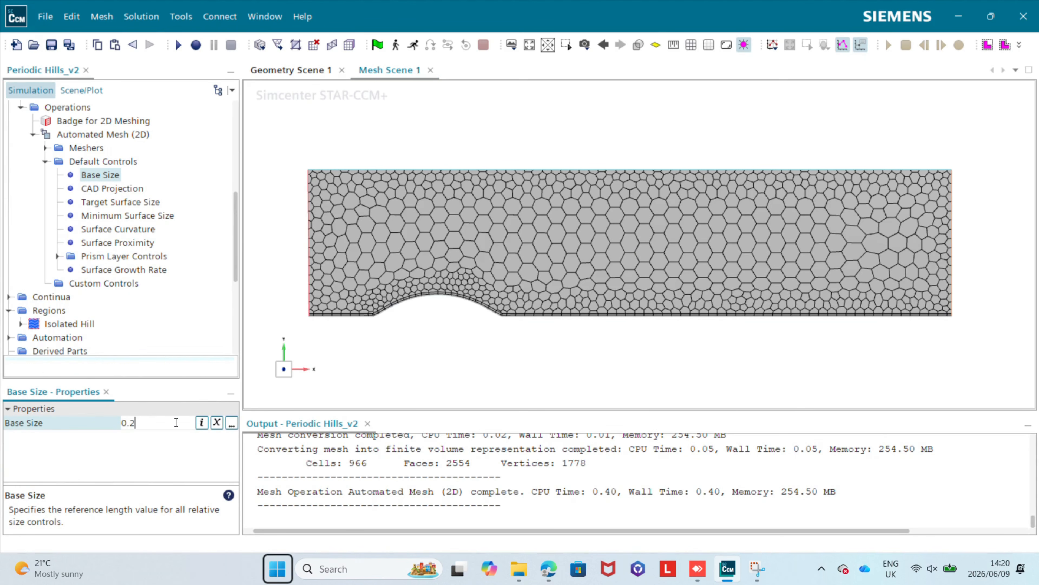
{"action": "key", "text": "Left"}
{"action": "key", "text": "Left"}
{"action": "type", "text": "0"}
{"action": "key", "text": "Return"}
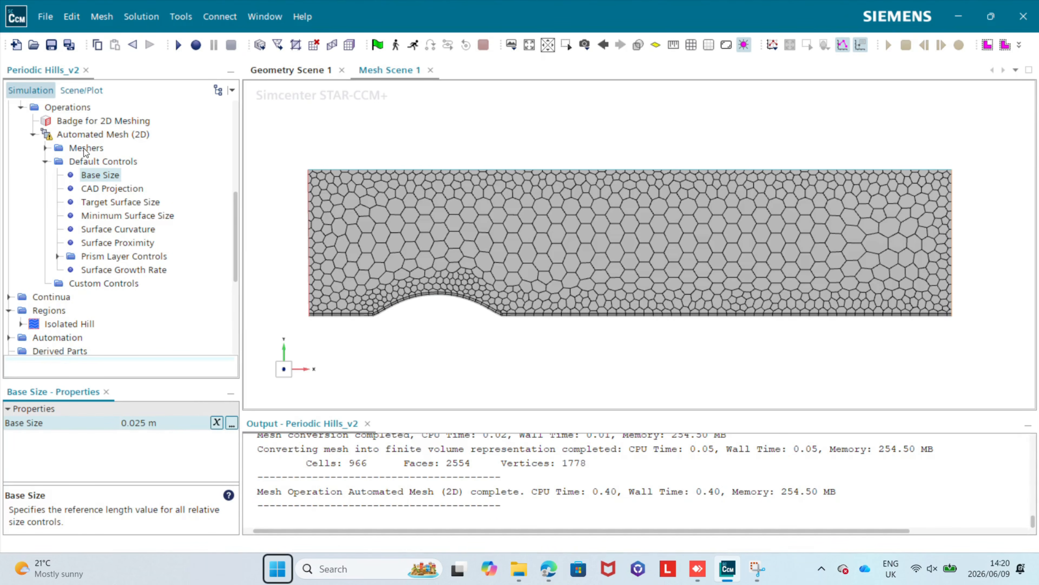
{"action": "left_click", "coordinate": [351, 46]}
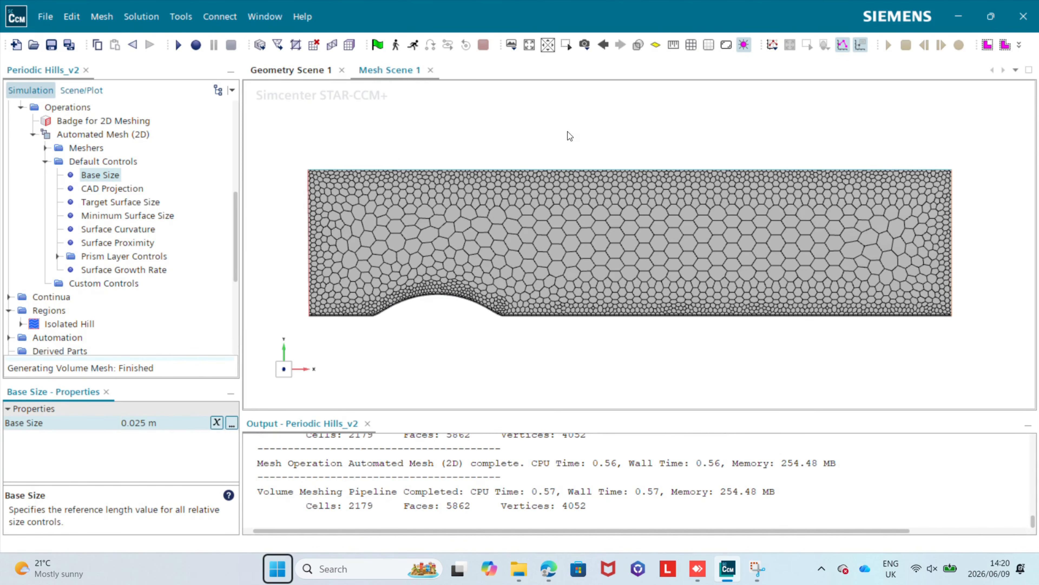
- Examine the mesh refinement around the hill, along the upper wall and in the core of the domain
{"action": "left_click", "coordinate": [567, 132]}
{"action": "scroll", "coordinate": [725, 346], "scroll_direction": "up", "scroll_amount": 3}
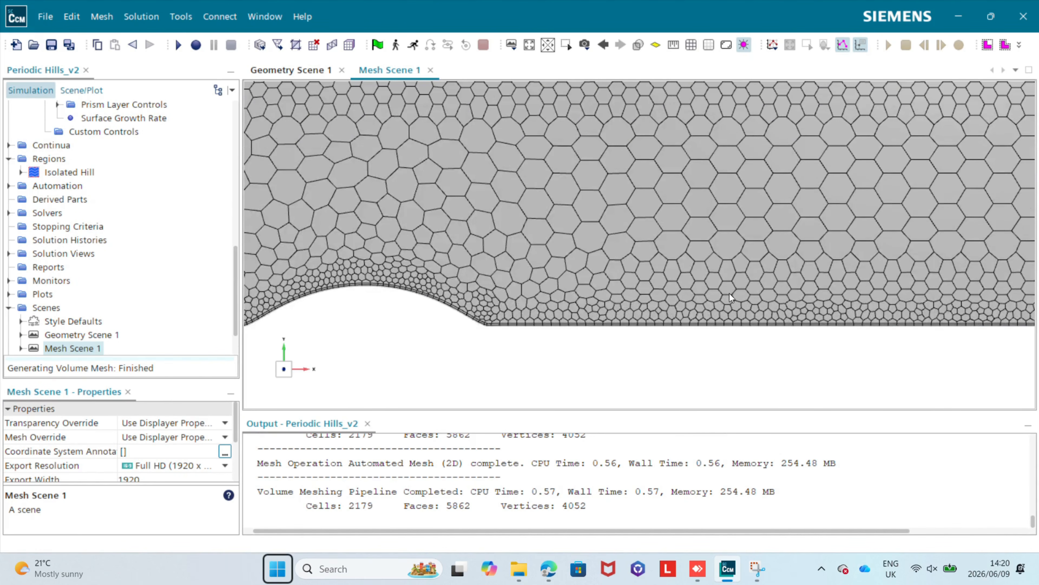
{"action": "scroll", "coordinate": [632, 292], "scroll_direction": "up", "scroll_amount": 3}
{"action": "scroll", "coordinate": [790, 237], "scroll_direction": "down", "scroll_amount": 3}
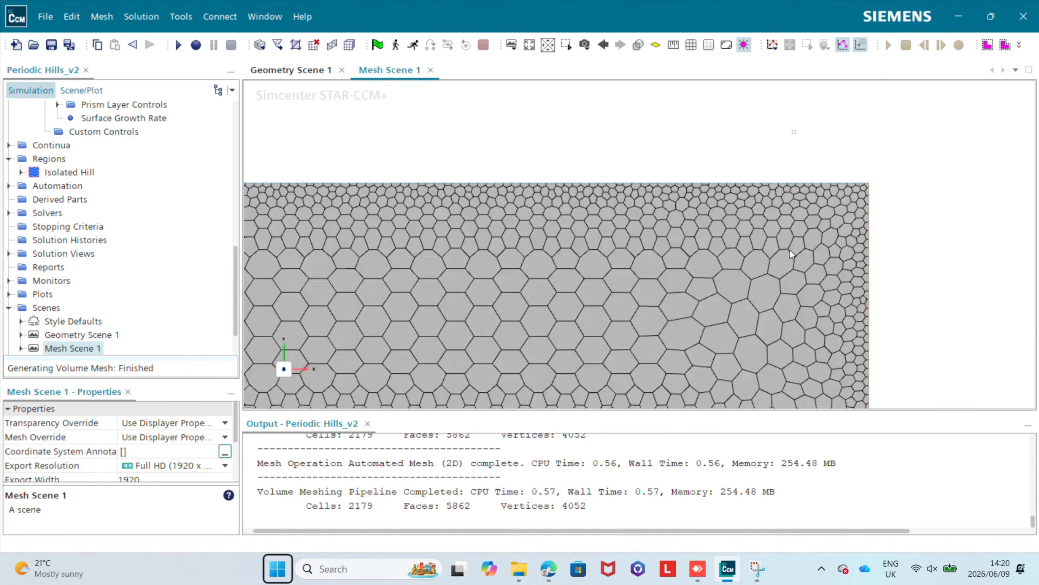
{"action": "right_click_drag", "start_coordinate": [857, 221], "coordinate": [633, 190]}
{"action": "right_click_drag", "start_coordinate": [820, 232], "coordinate": [740, 241]}
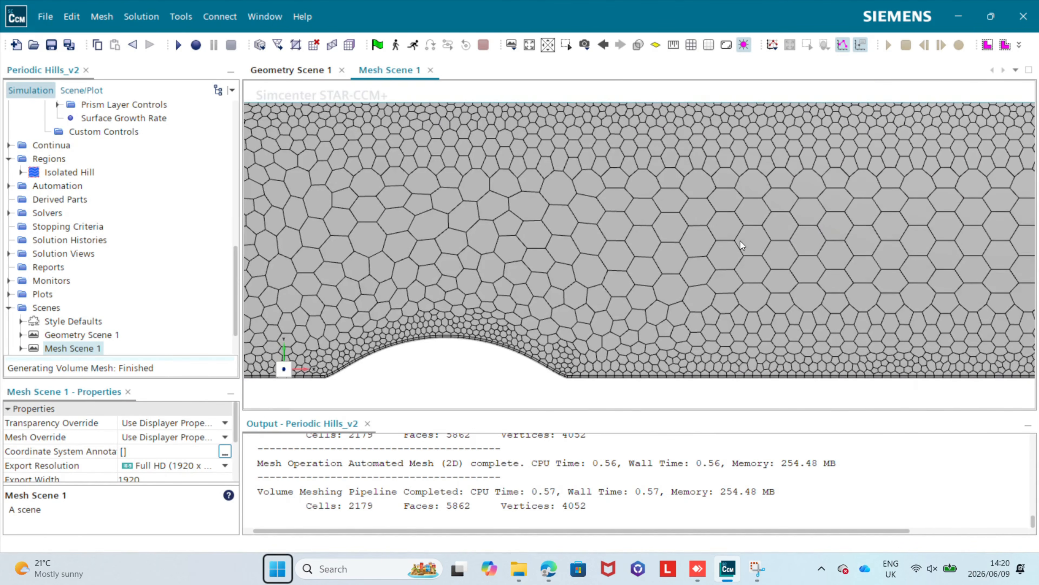
{"action": "scroll", "coordinate": [677, 232], "scroll_direction": "down", "scroll_amount": 1}
{"action": "scroll", "coordinate": [691, 232], "scroll_direction": "up", "scroll_amount": 4}
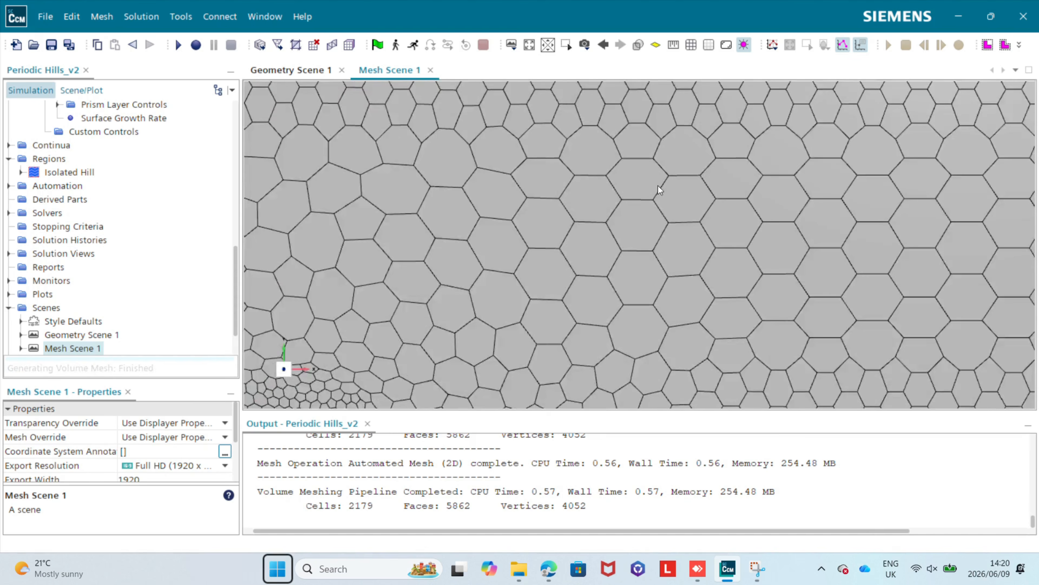
{"action": "scroll", "coordinate": [376, 203], "scroll_direction": "up", "scroll_amount": 1}
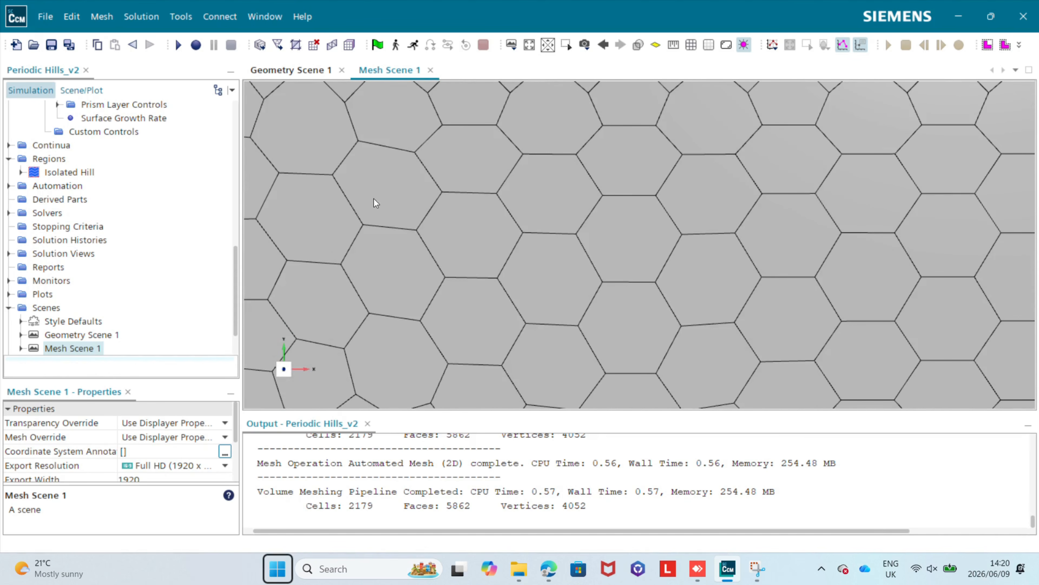
- Measure the width of a hexagonal cell in the domain core and check it against the base size
{"action": "left_click", "coordinate": [674, 44]}
{"action": "left_click", "coordinate": [585, 220]}
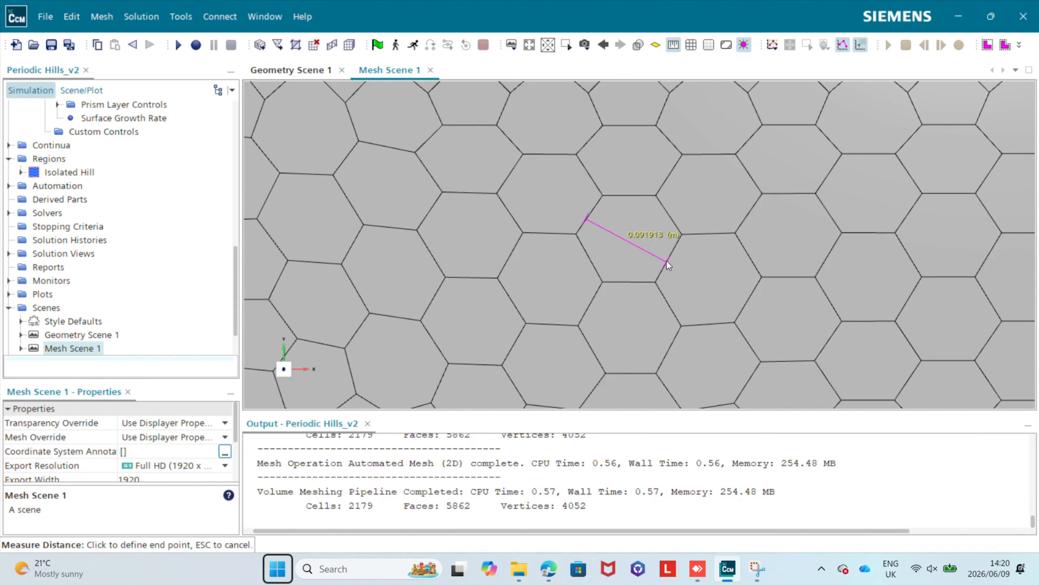
{"action": "left_click", "coordinate": [666, 262]}
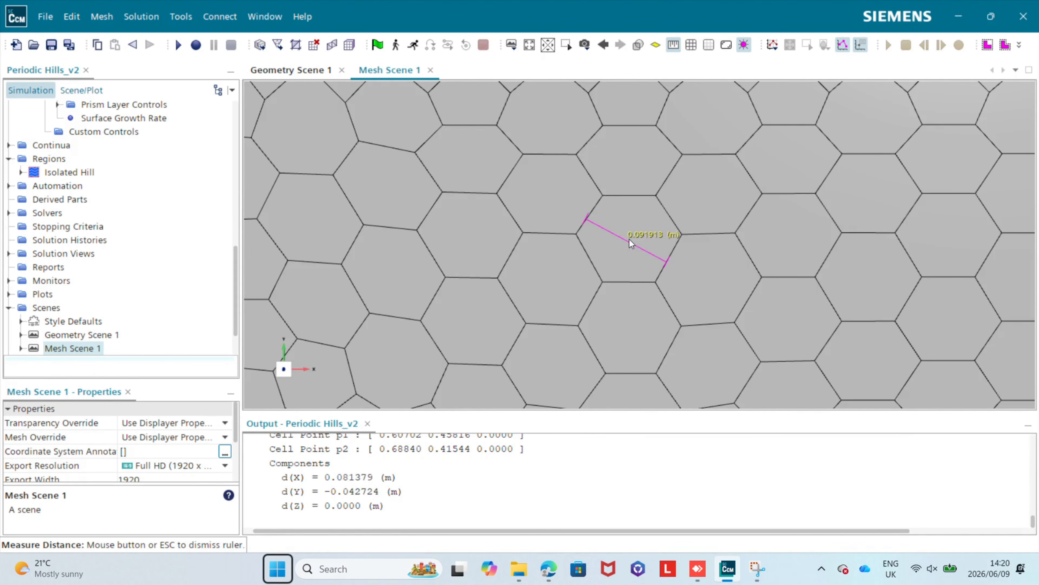
{"action": "scroll", "coordinate": [645, 235], "scroll_direction": "down", "scroll_amount": 5}
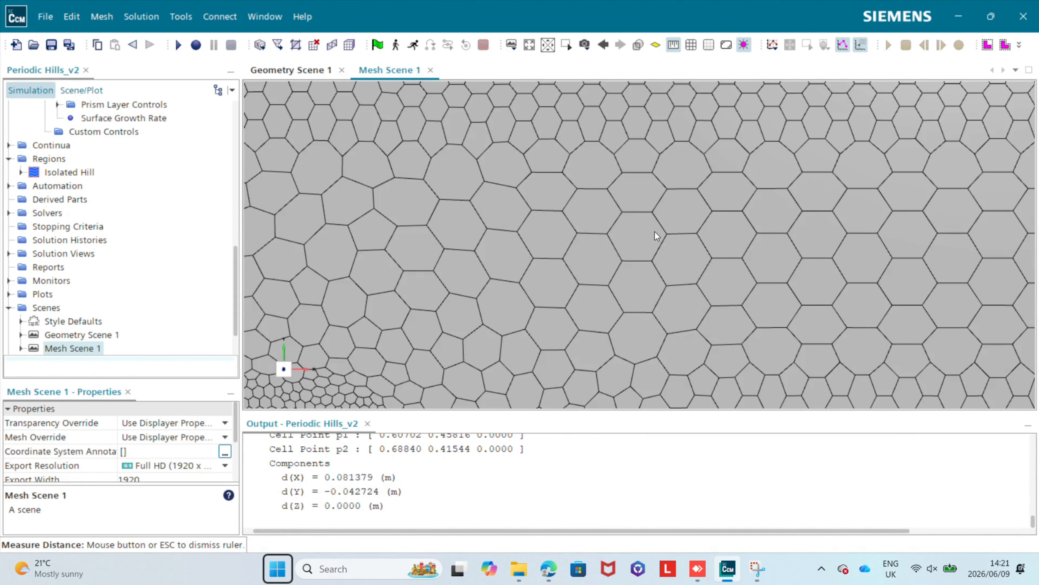
{"action": "scroll", "coordinate": [99, 188], "scroll_direction": "up", "scroll_amount": 3}
{"action": "left_click", "coordinate": [101, 134]}
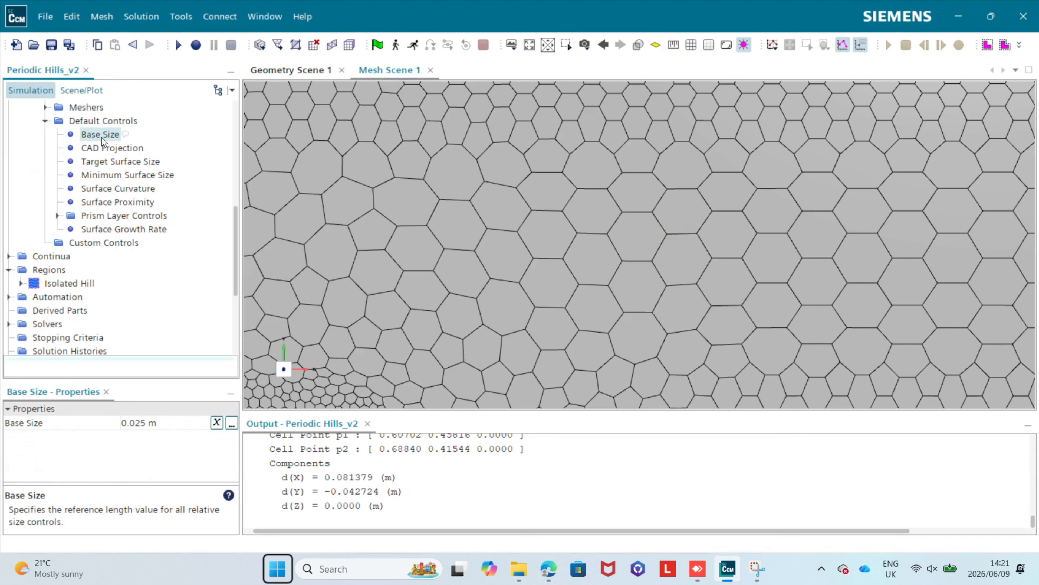
{"action": "scroll", "coordinate": [594, 269], "scroll_direction": "down", "scroll_amount": 5}
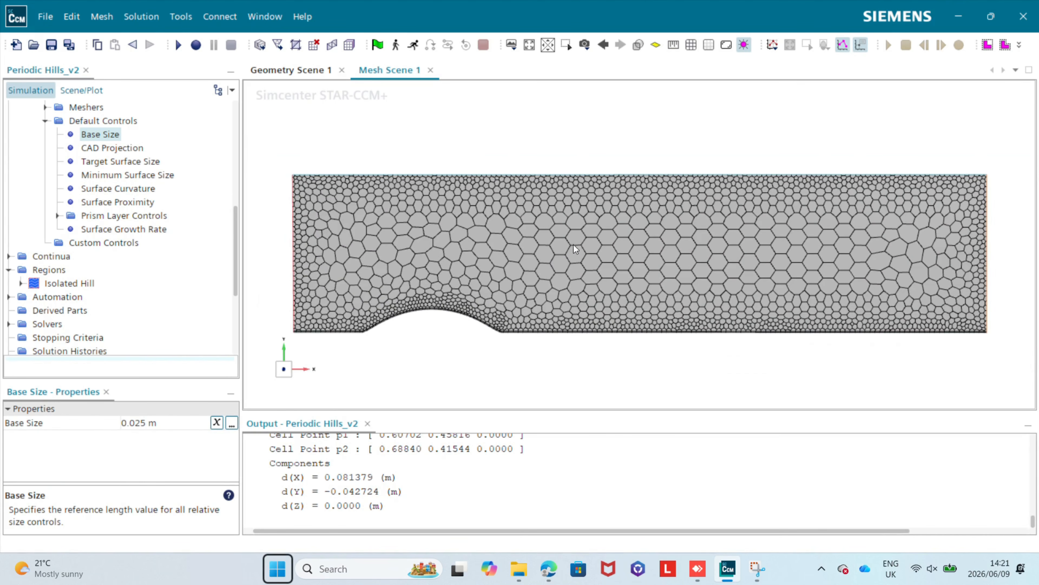
- Add a Volumetric Control to the mesh's custom controls and assign the Isolated Hill part to it
{"action": "right_click", "coordinate": [90, 246]}
{"action": "mouse_move", "coordinate": [107, 261]}
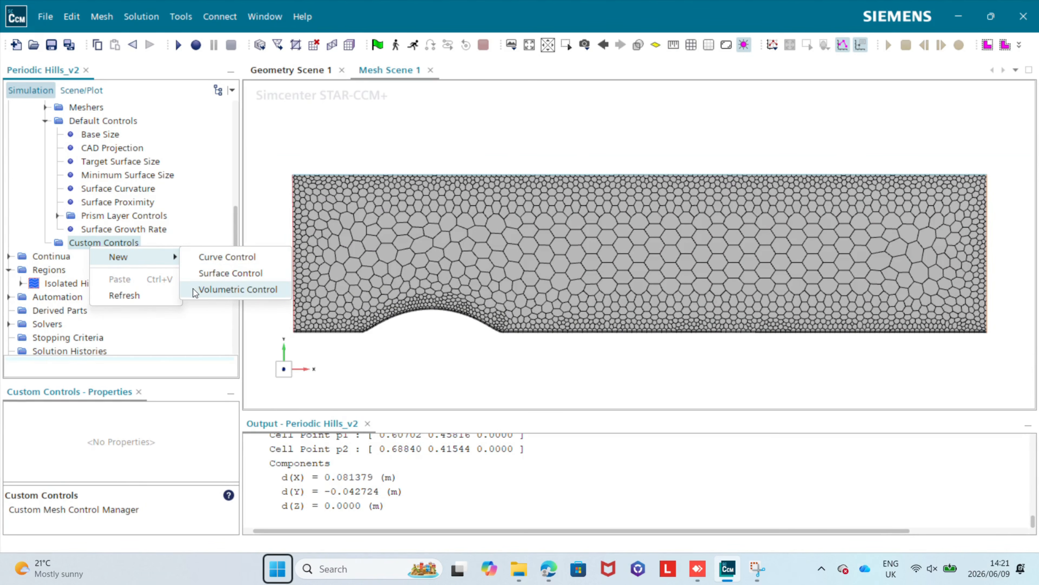
{"action": "left_click", "coordinate": [265, 289]}
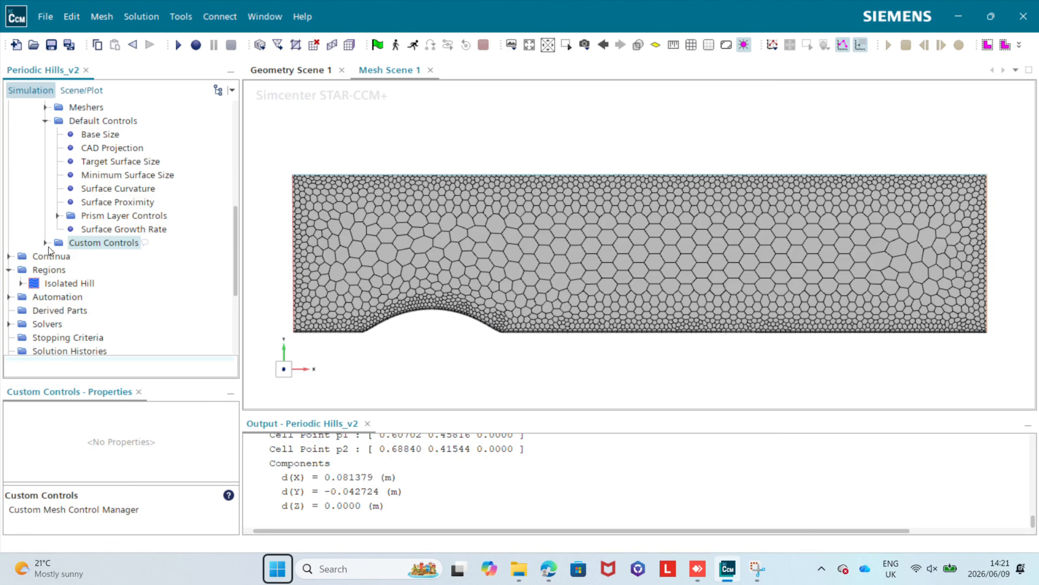
{"action": "left_click", "coordinate": [45, 242]}
{"action": "left_click", "coordinate": [85, 256]}
{"action": "left_click", "coordinate": [224, 422]}
{"action": "left_click", "coordinate": [549, 190]}
{"action": "left_click", "coordinate": [711, 441]}
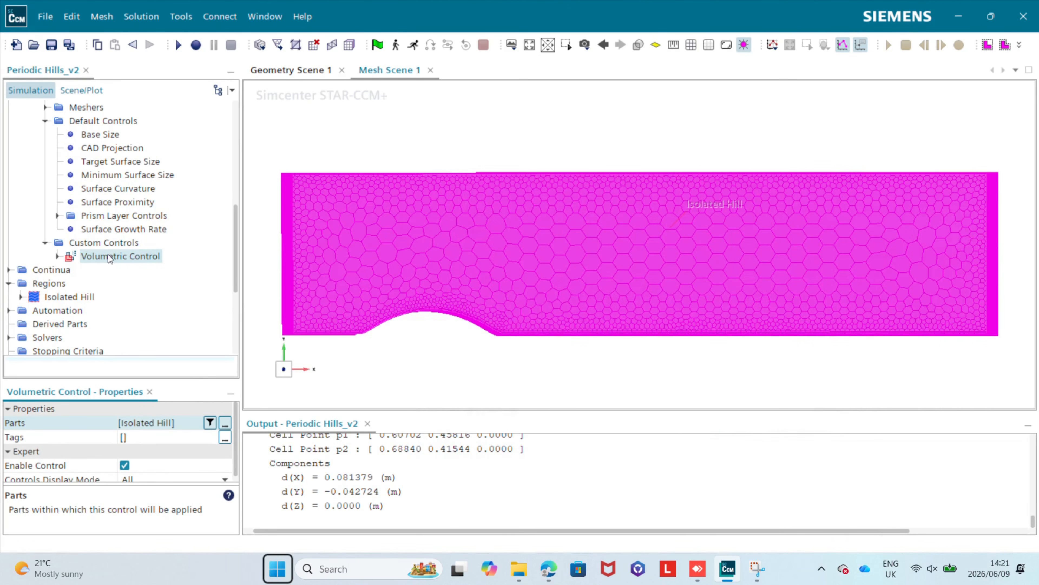
- Enable Customize Size for the 2D Surface Mesher of the new Volumetric Control
{"action": "left_click", "coordinate": [58, 257]}
{"action": "left_click", "coordinate": [70, 269]}
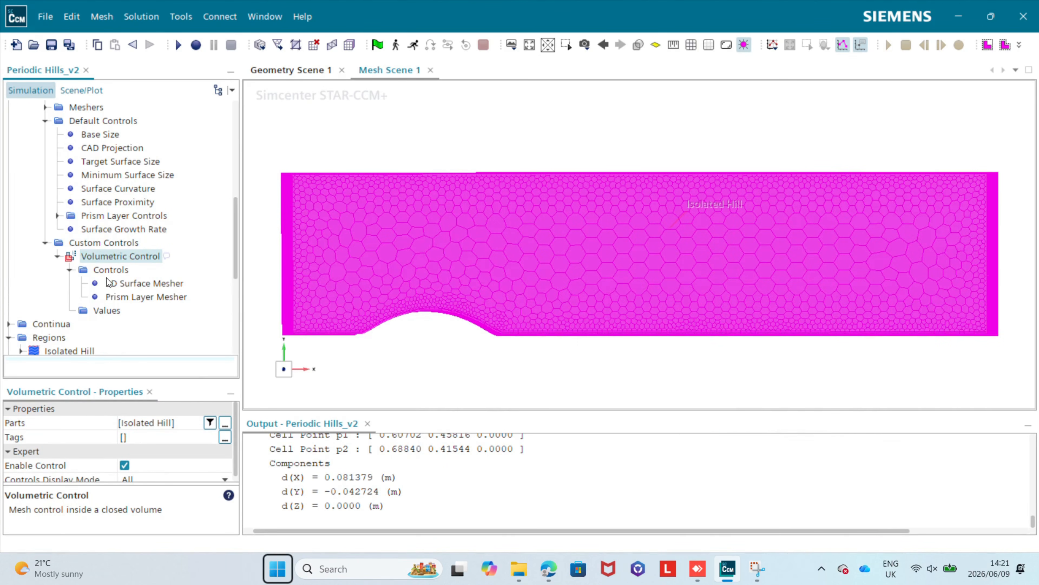
{"action": "left_click", "coordinate": [123, 283]}
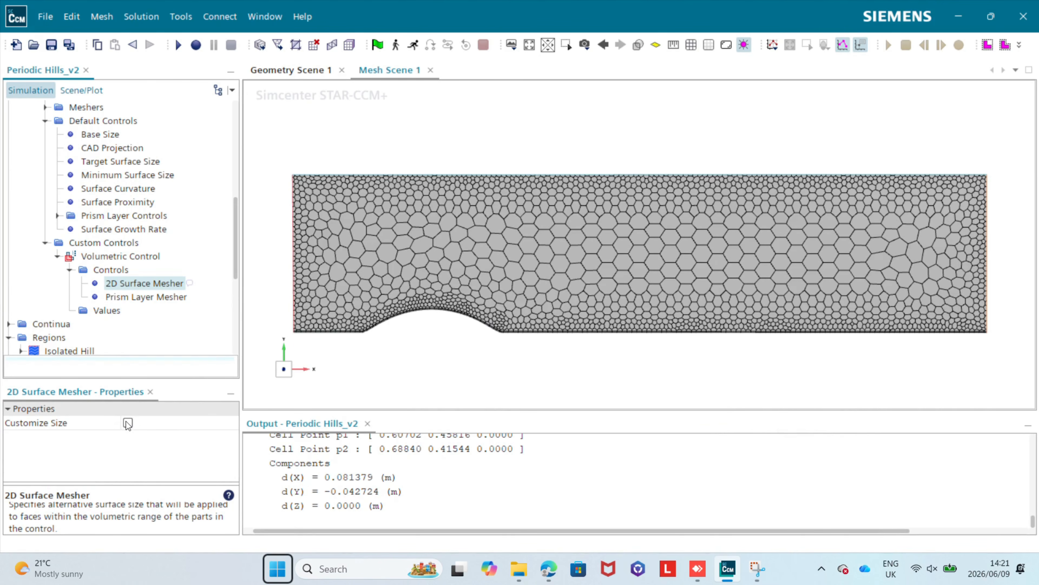
{"action": "left_click", "coordinate": [128, 423]}
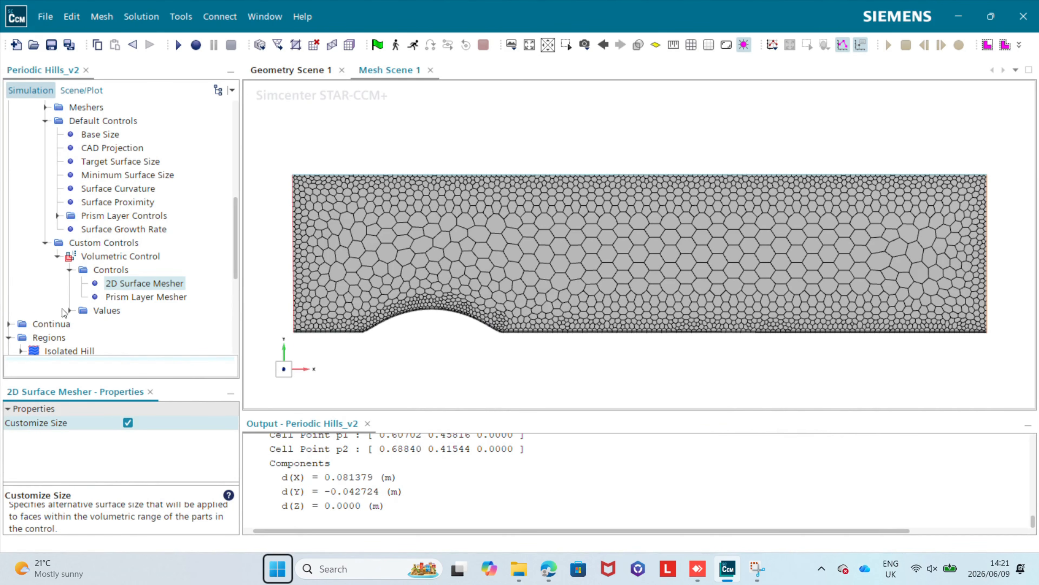
- Set the Volumetric Control's custom size to 100% of base
{"action": "left_click", "coordinate": [123, 322]}
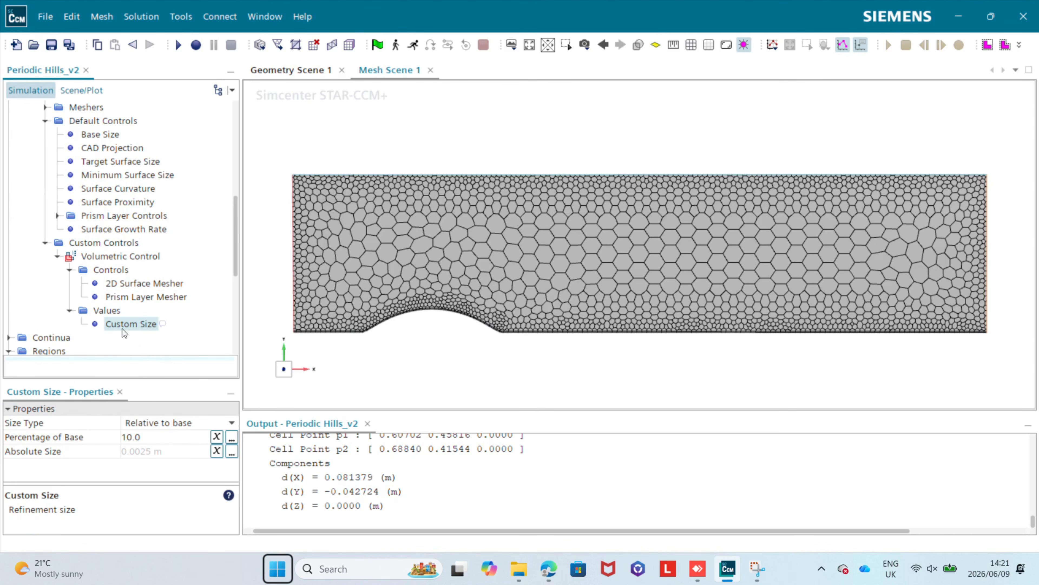
{"action": "left_click", "coordinate": [153, 437]}
{"action": "key", "text": "BackSpace"}
{"action": "key", "text": "BackSpace"}
{"action": "key", "text": "BackSpace"}
{"action": "key", "text": "BackSpace"}
{"action": "type", "text": "100"}
{"action": "key", "text": "Return"}
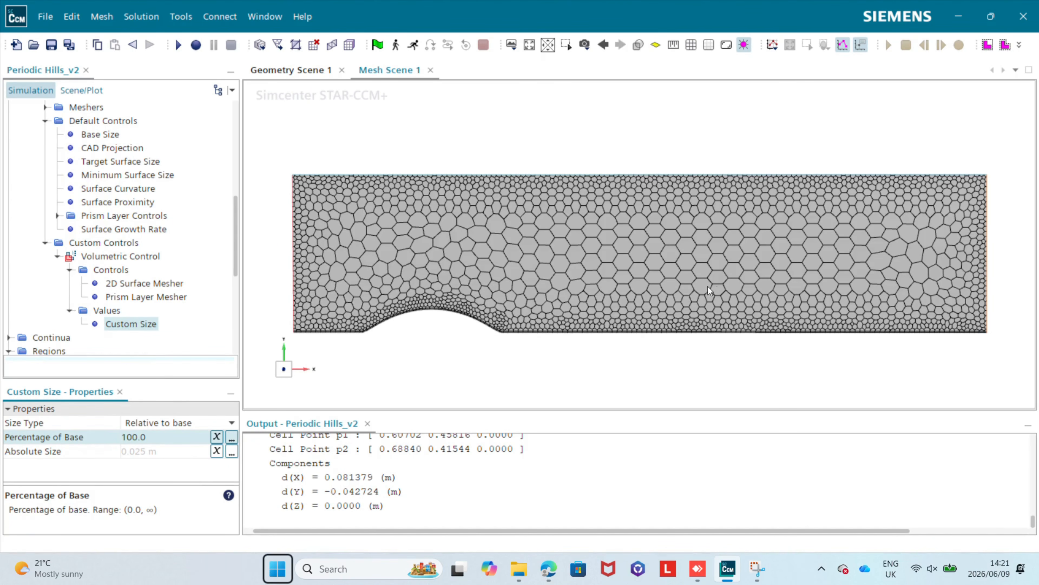
- Check the mesh's base size and regenerate the volume mesh with the volumetric control
{"action": "left_click", "coordinate": [105, 135]}
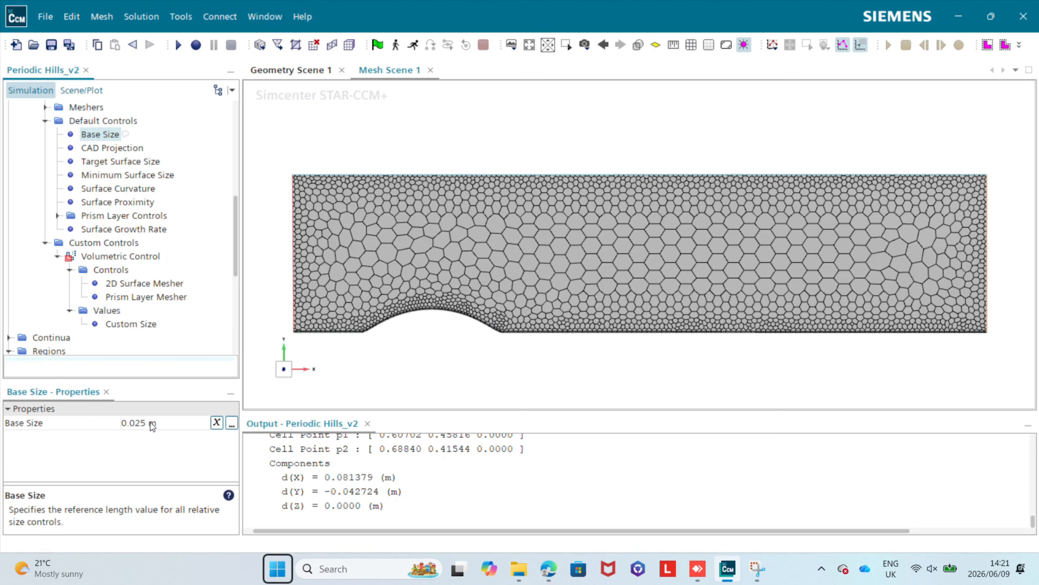
{"action": "scroll", "coordinate": [145, 205], "scroll_direction": "up", "scroll_amount": 2}
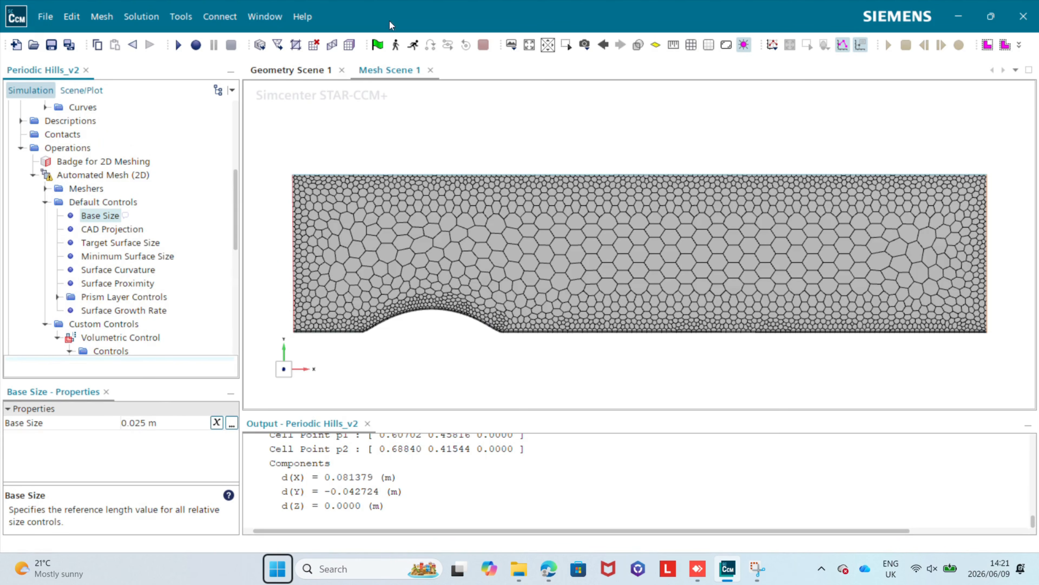
{"action": "left_click", "coordinate": [350, 46]}
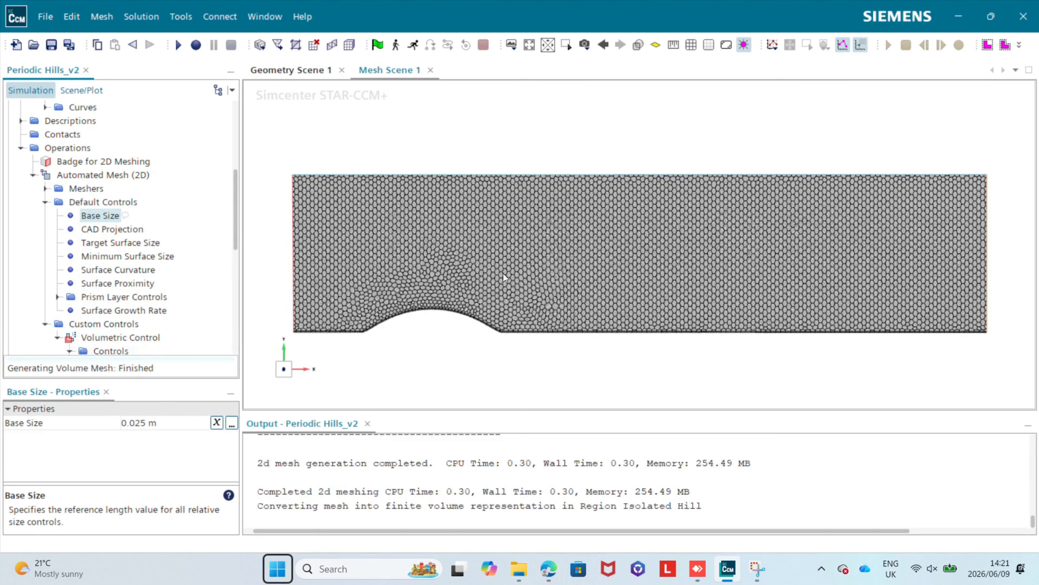
- Examine the regenerated mesh across the domain and close up at the prism layers along the floor before the hill
{"action": "scroll", "coordinate": [798, 284], "scroll_direction": "down", "scroll_amount": 1}
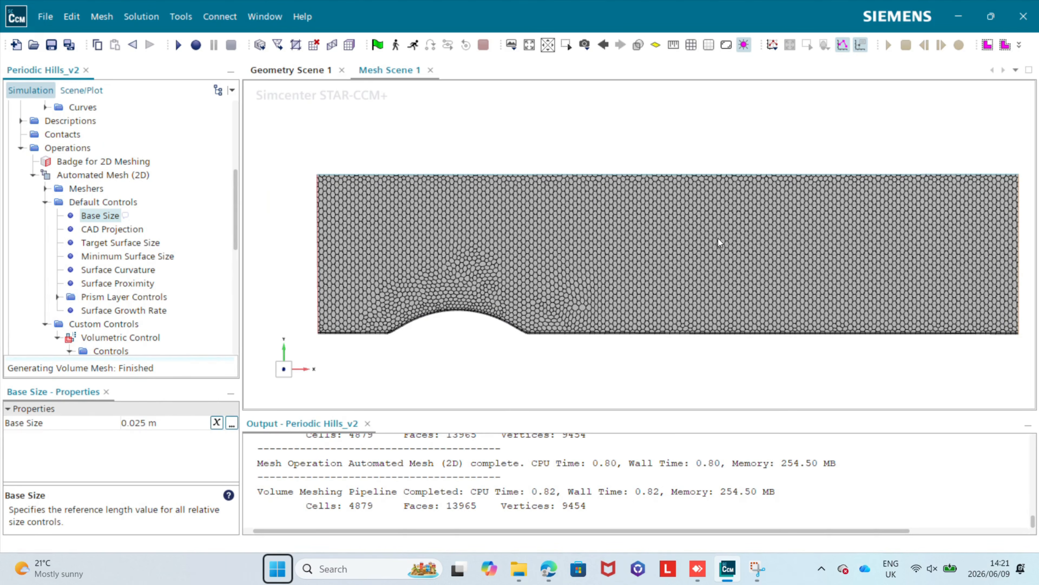
{"action": "scroll", "coordinate": [511, 272], "scroll_direction": "up", "scroll_amount": 2}
{"action": "right_click_drag", "start_coordinate": [951, 311], "coordinate": [501, 259]}
{"action": "scroll", "coordinate": [659, 281], "scroll_direction": "up", "scroll_amount": 1}
{"action": "scroll", "coordinate": [661, 291], "scroll_direction": "up", "scroll_amount": 9}
{"action": "right_click_drag", "start_coordinate": [489, 300], "coordinate": [662, 303]}
{"action": "right_click_drag", "start_coordinate": [491, 221], "coordinate": [777, 232]}
{"action": "right_click_drag", "start_coordinate": [409, 230], "coordinate": [778, 229]}
{"action": "right_click_drag", "start_coordinate": [405, 226], "coordinate": [750, 224]}
{"action": "scroll", "coordinate": [749, 290], "scroll_direction": "up", "scroll_amount": 4}
{"action": "scroll", "coordinate": [655, 290], "scroll_direction": "up", "scroll_amount": 8}
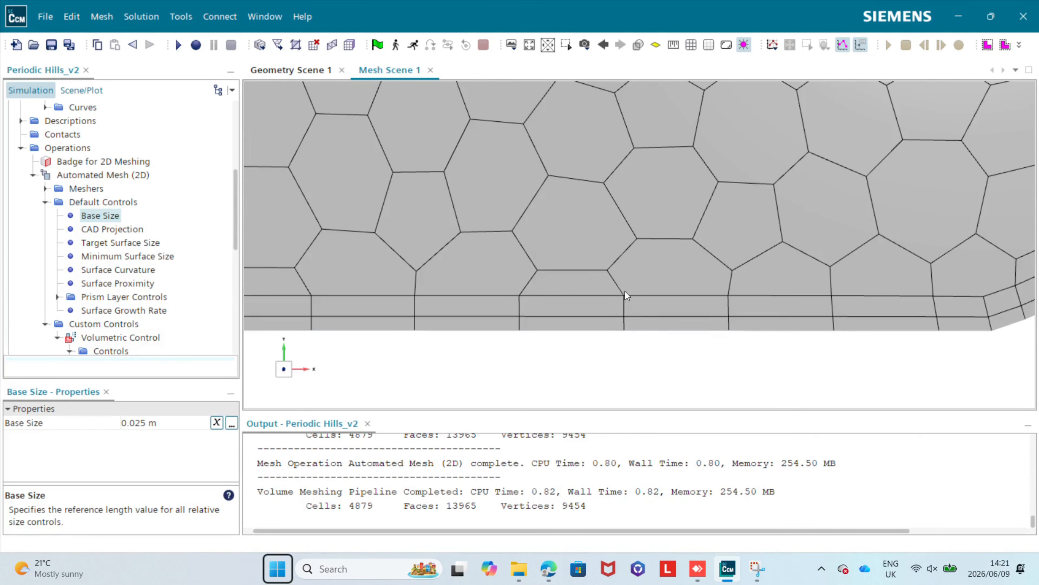
- Examine the cell sizes and prism layers over the hill and on the floor on both sides of it
{"action": "scroll", "coordinate": [865, 240], "scroll_direction": "down", "scroll_amount": 3}
{"action": "right_click_drag", "start_coordinate": [865, 240], "coordinate": [327, 364]}
{"action": "scroll", "coordinate": [734, 278], "scroll_direction": "down", "scroll_amount": 5}
{"action": "right_click_drag", "start_coordinate": [733, 278], "coordinate": [253, 299]}
{"action": "scroll", "coordinate": [801, 296], "scroll_direction": "down", "scroll_amount": 2}
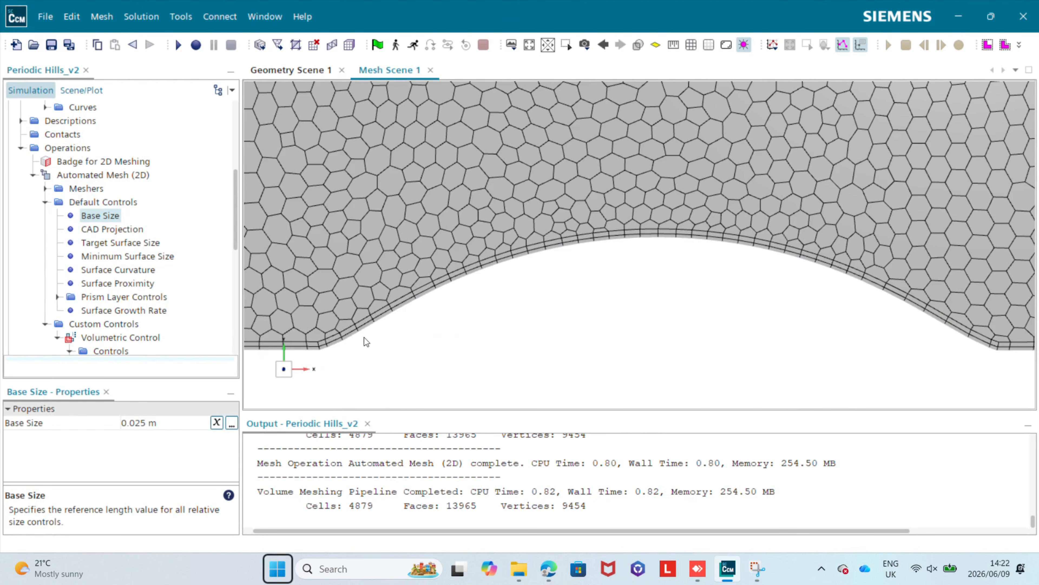
{"action": "scroll", "coordinate": [761, 299], "scroll_direction": "down", "scroll_amount": 1}
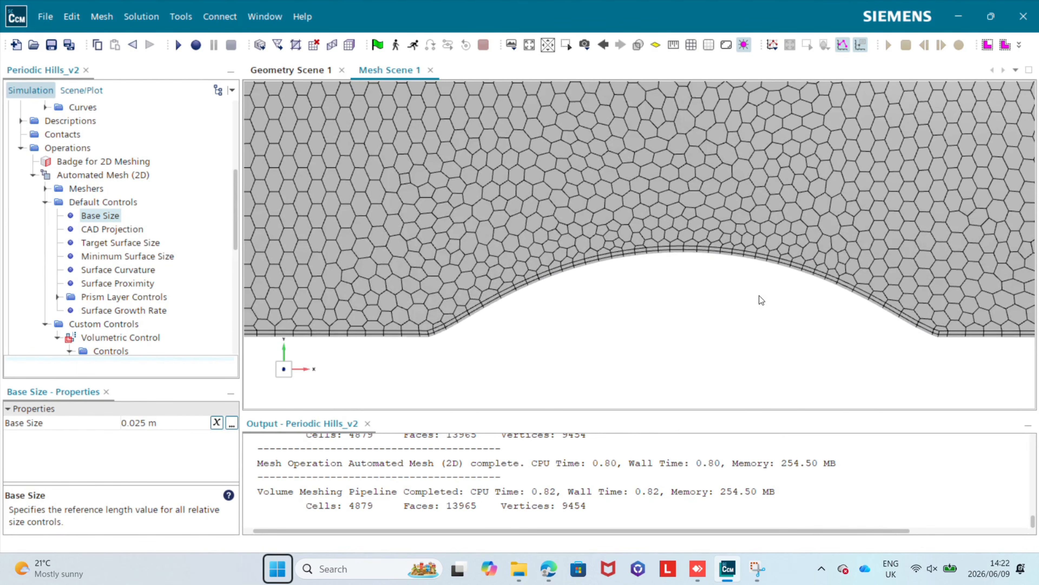
{"action": "scroll", "coordinate": [655, 279], "scroll_direction": "down", "scroll_amount": 2}
{"action": "right_click_drag", "start_coordinate": [673, 258], "coordinate": [648, 295]}
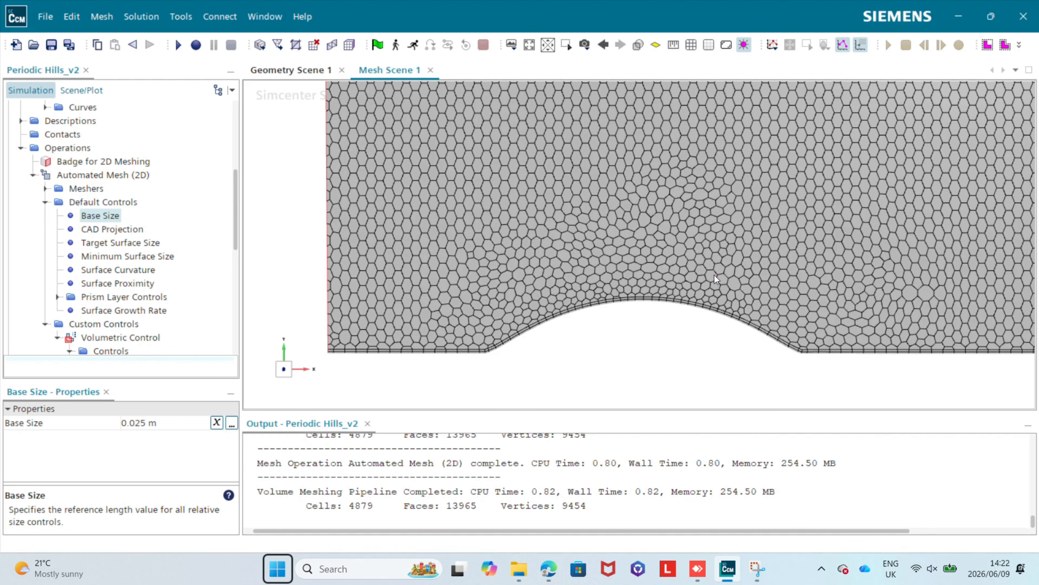
{"action": "right_click_drag", "start_coordinate": [714, 276], "coordinate": [670, 278]}
{"action": "scroll", "coordinate": [203, 291], "scroll_direction": "down", "scroll_amount": 1}
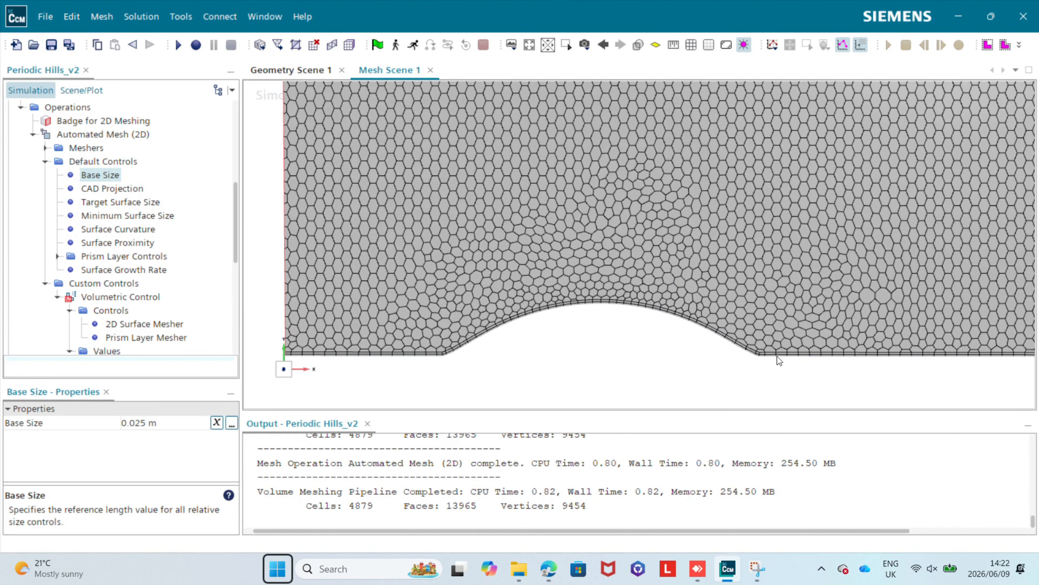
- Add a Surface Control to the mesh's custom controls and assign the Isolated Hill part's Hill surface to it
{"action": "scroll", "coordinate": [70, 298], "scroll_direction": "down", "scroll_amount": 1}
{"action": "left_click", "coordinate": [59, 256]}
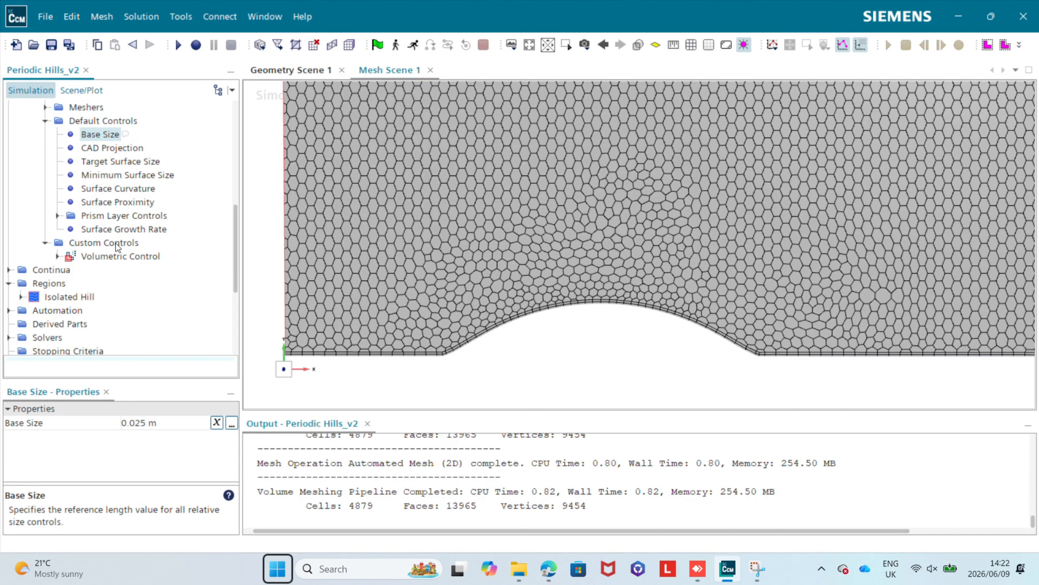
{"action": "right_click", "coordinate": [113, 245]}
{"action": "mouse_move", "coordinate": [172, 254]}
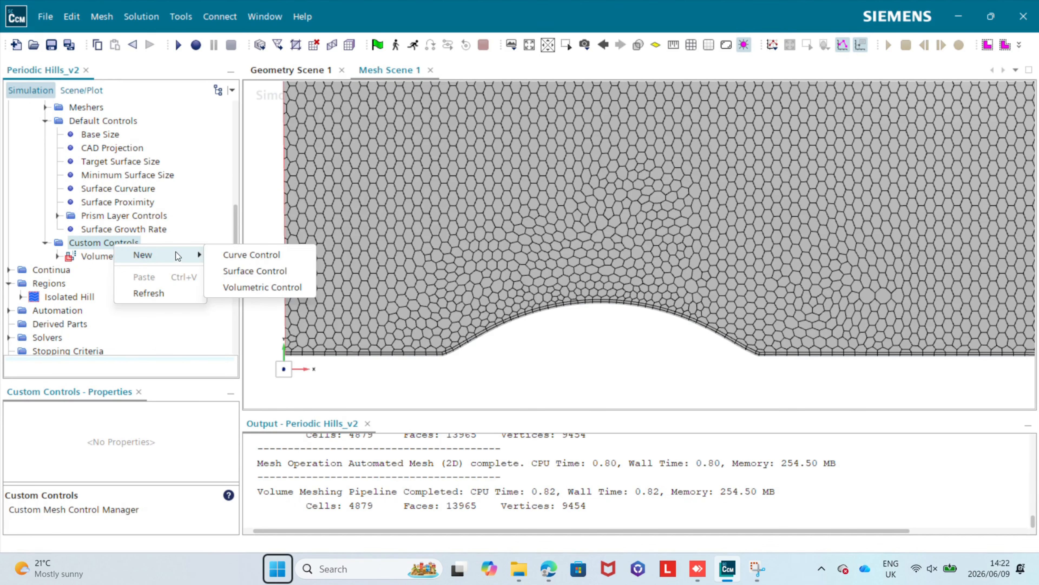
{"action": "left_click", "coordinate": [240, 270]}
{"action": "left_click", "coordinate": [124, 257]}
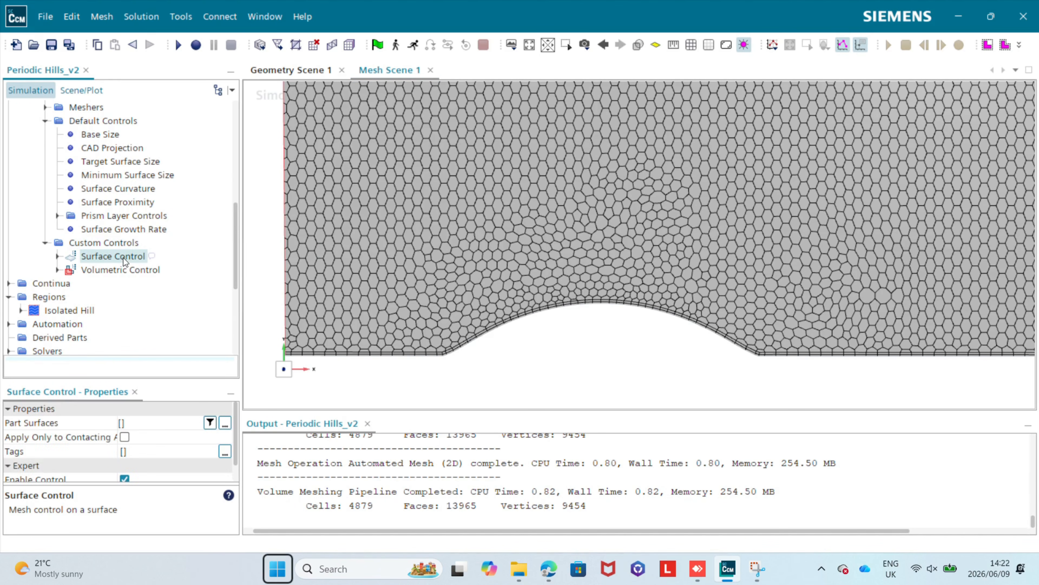
{"action": "left_click", "coordinate": [224, 423]}
{"action": "left_click", "coordinate": [485, 189]}
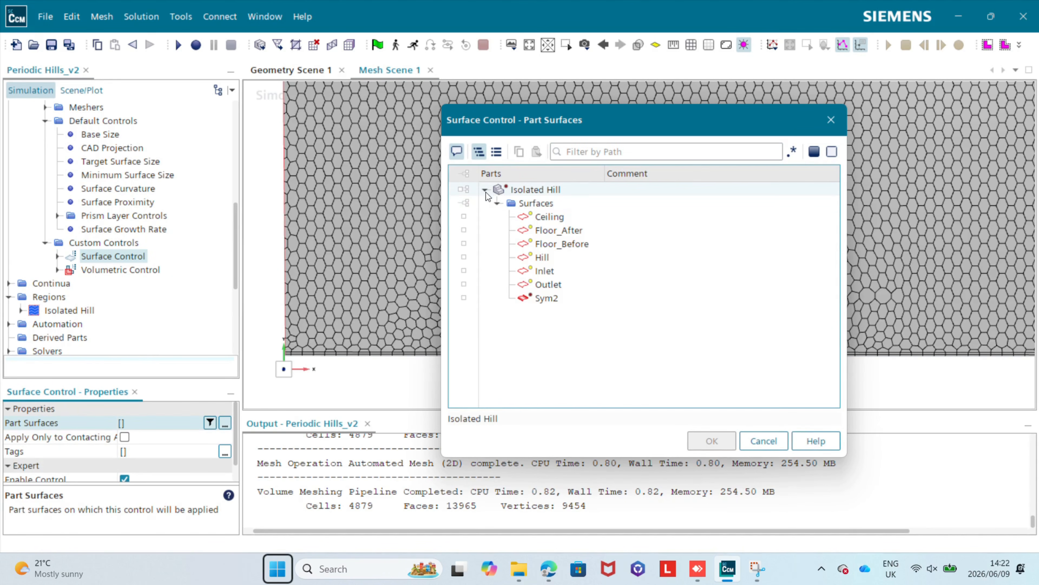
{"action": "left_click", "coordinate": [557, 261]}
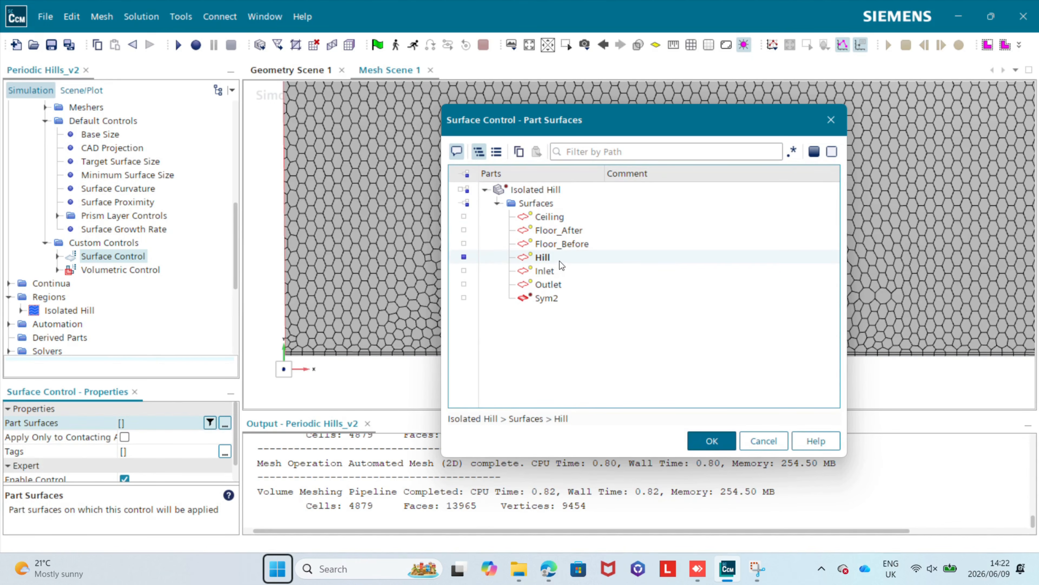
{"action": "left_click", "coordinate": [718, 443]}
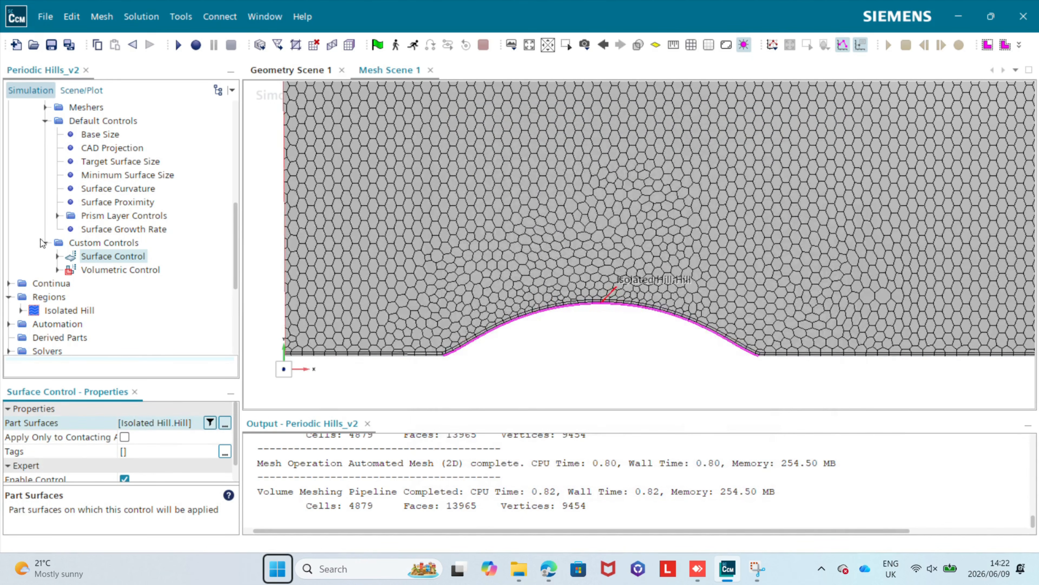
- Switch the Surface Control's Target Surface Size from the parent setting to Custom
{"action": "left_click", "coordinate": [59, 256]}
{"action": "double_click", "coordinate": [99, 269]}
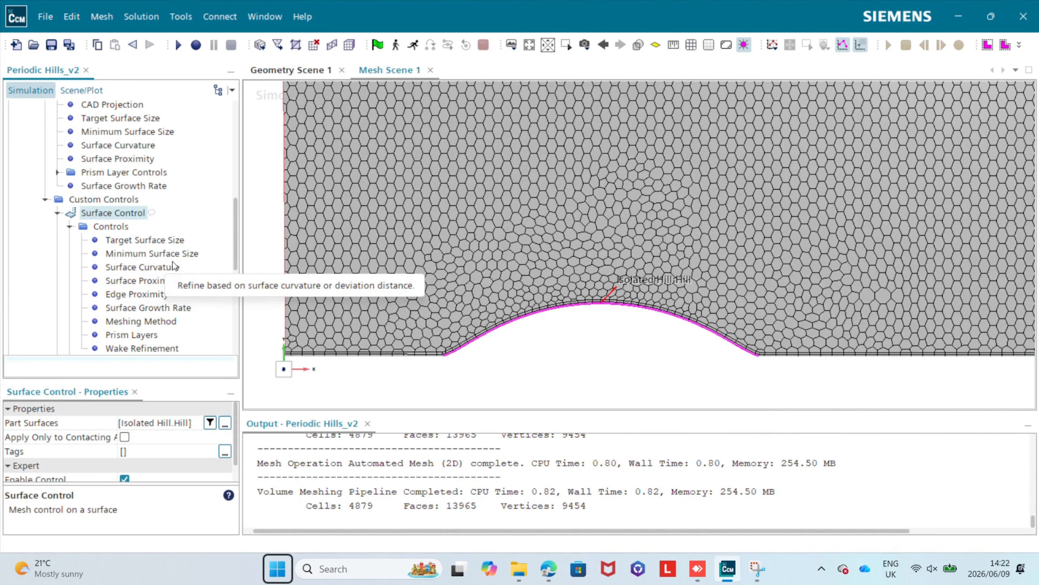
{"action": "left_click", "coordinate": [145, 240]}
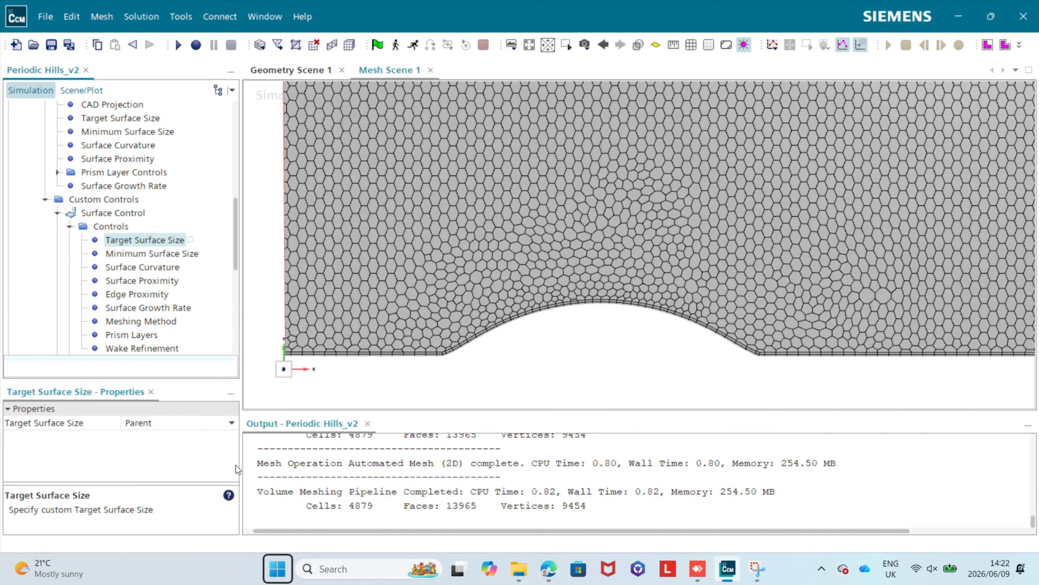
{"action": "left_click", "coordinate": [164, 422]}
{"action": "left_click", "coordinate": [139, 452]}
{"action": "scroll", "coordinate": [148, 352], "scroll_direction": "down", "scroll_amount": 1}
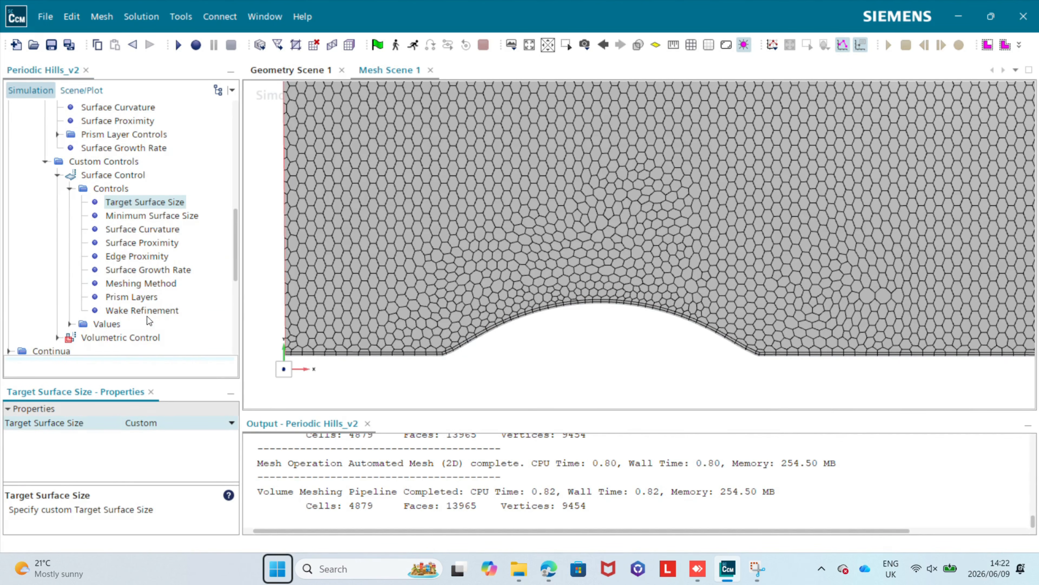
- Set the Surface Control's target surface size to 25% of base and regenerate the volume mesh
{"action": "left_click", "coordinate": [104, 324]}
{"action": "left_click", "coordinate": [71, 323]}
{"action": "left_click", "coordinate": [115, 338]}
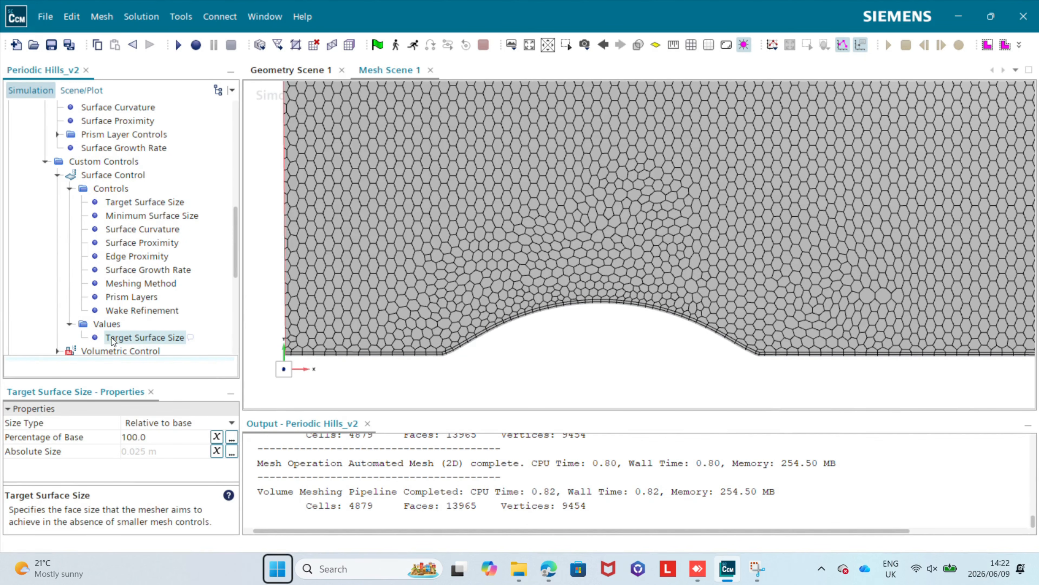
{"action": "left_click", "coordinate": [135, 437]}
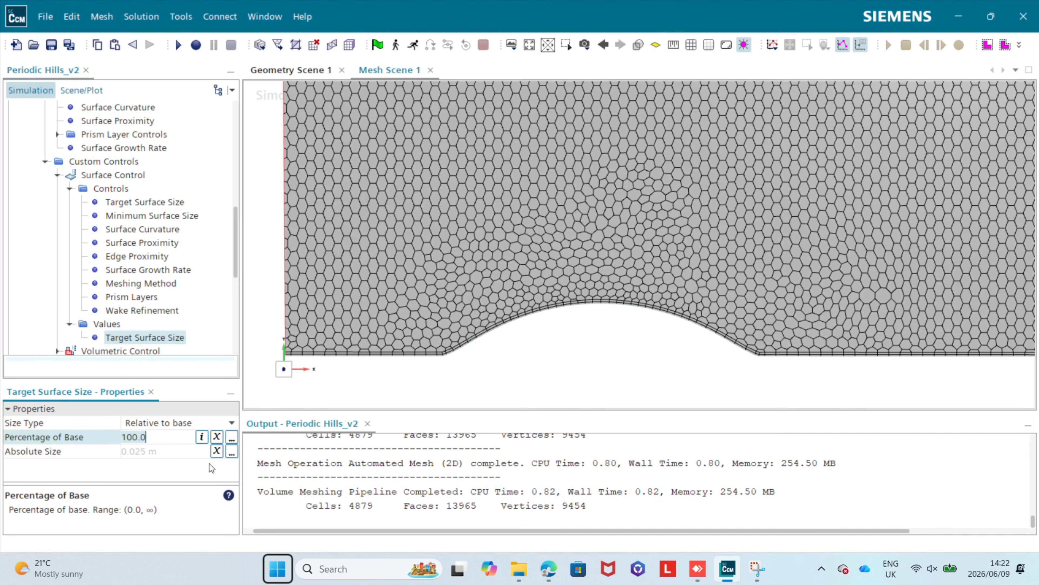
{"action": "type", "text": "25"}
{"action": "key", "text": "Return"}
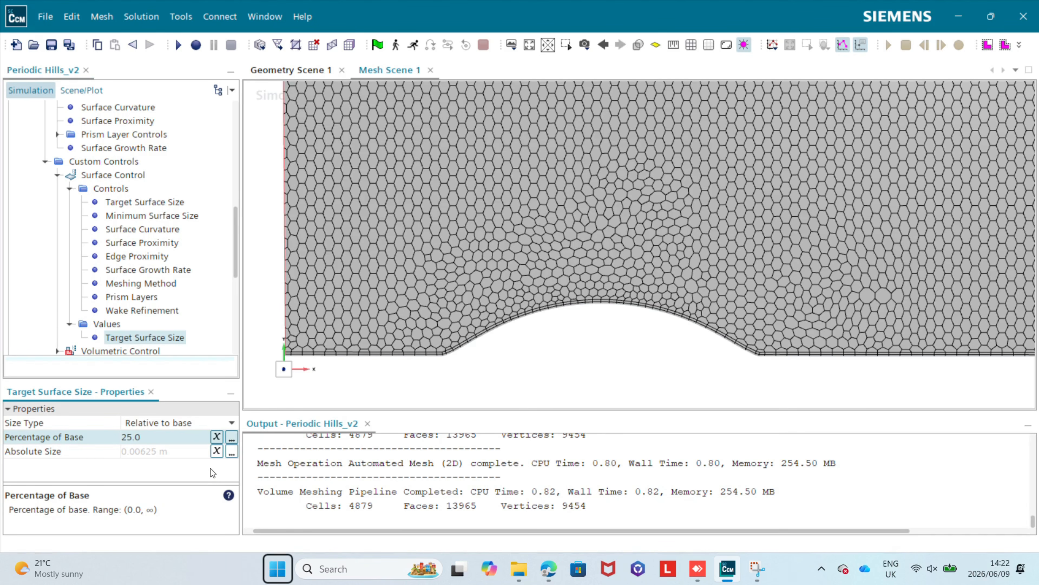
{"action": "left_click", "coordinate": [349, 44]}
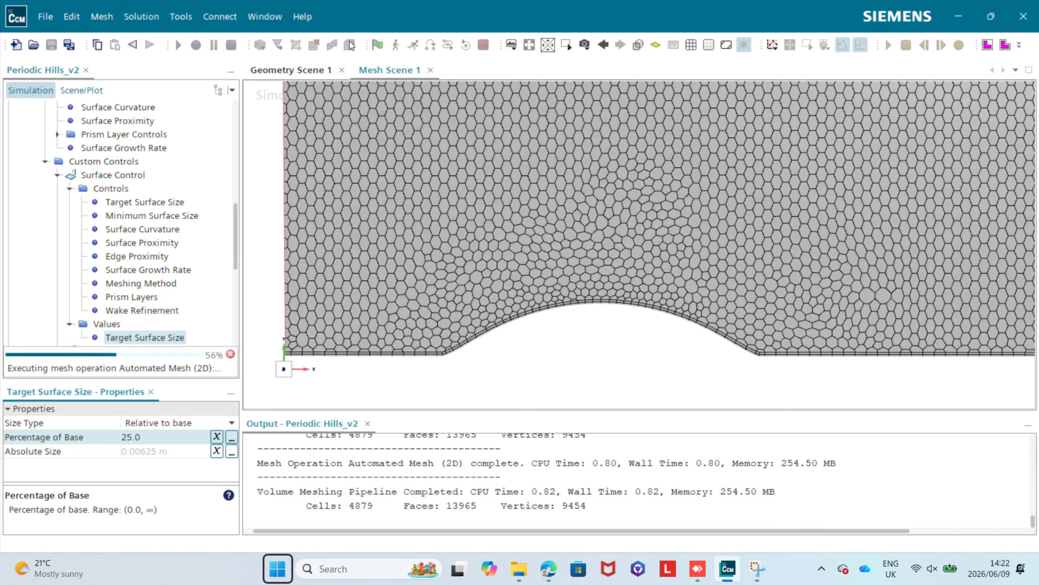
- Examine the refined cells and prism layers along the hill surface and their transition to the flat floor
{"action": "scroll", "coordinate": [765, 339], "scroll_direction": "up", "scroll_amount": 5}
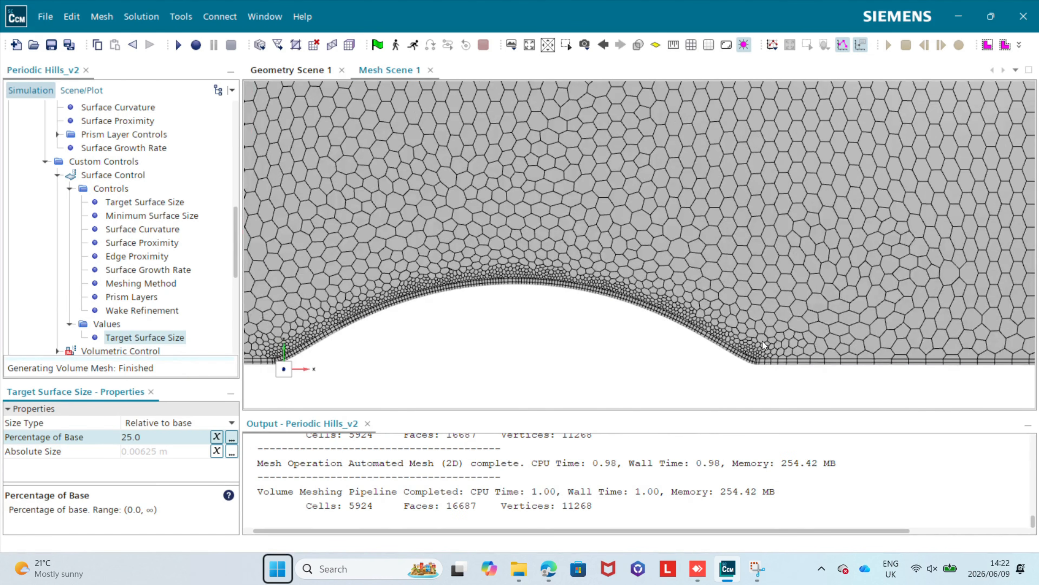
{"action": "scroll", "coordinate": [680, 306], "scroll_direction": "up", "scroll_amount": 5}
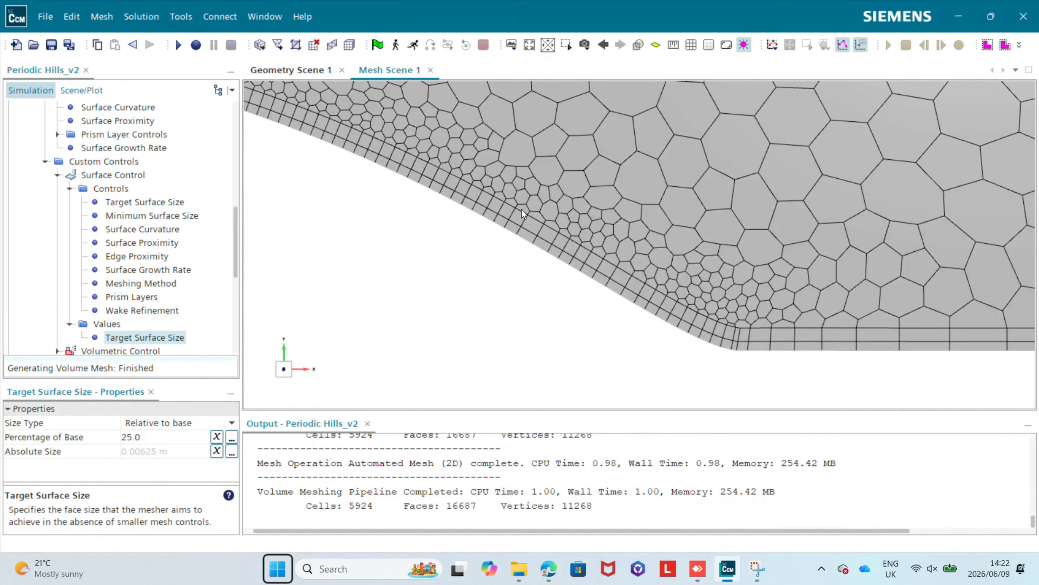
{"action": "scroll", "coordinate": [531, 262], "scroll_direction": "up", "scroll_amount": 2}
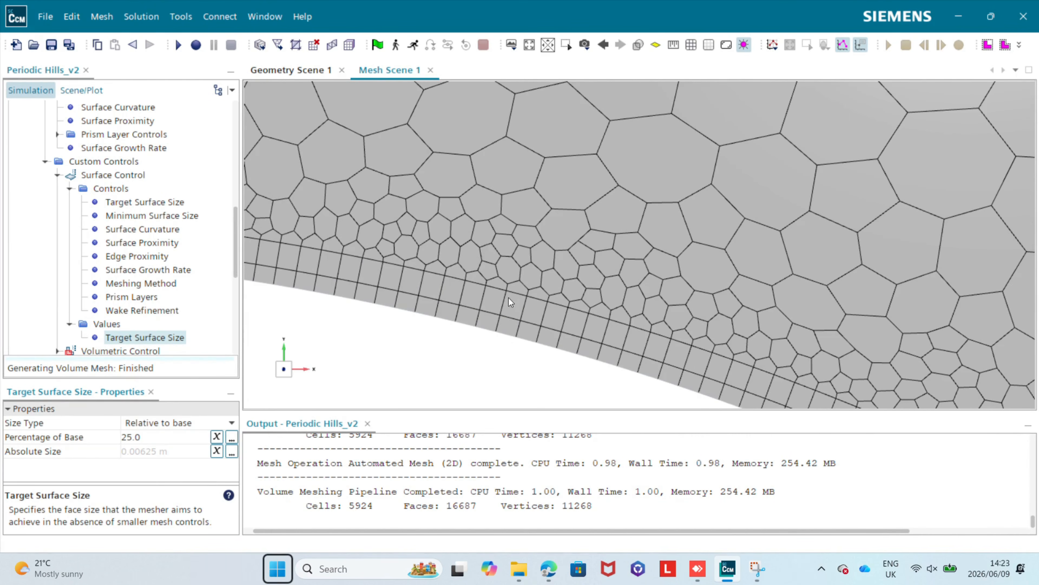
{"action": "scroll", "coordinate": [563, 268], "scroll_direction": "down", "scroll_amount": 6}
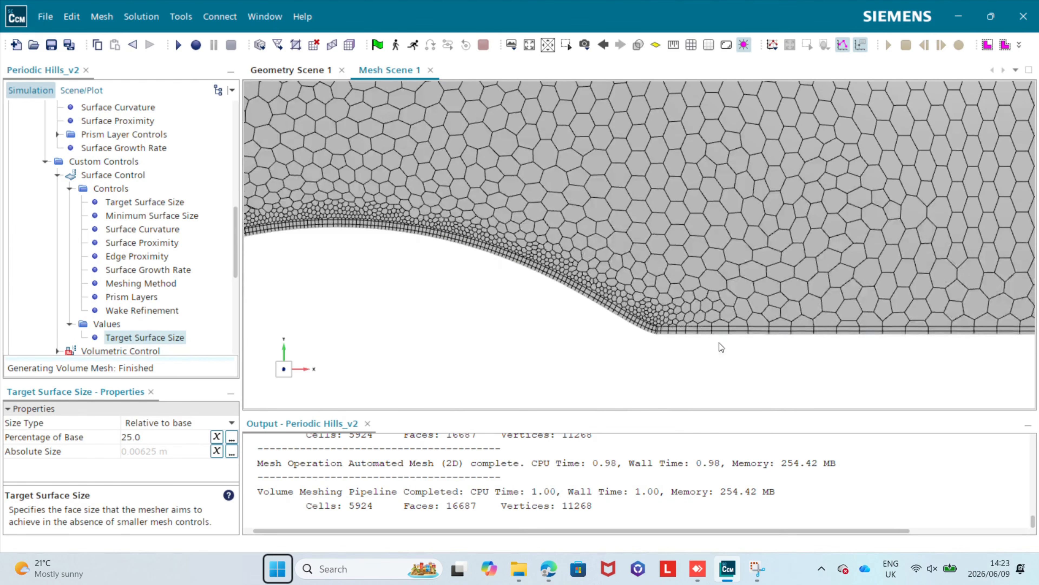
{"action": "scroll", "coordinate": [772, 326], "scroll_direction": "down", "scroll_amount": 1}
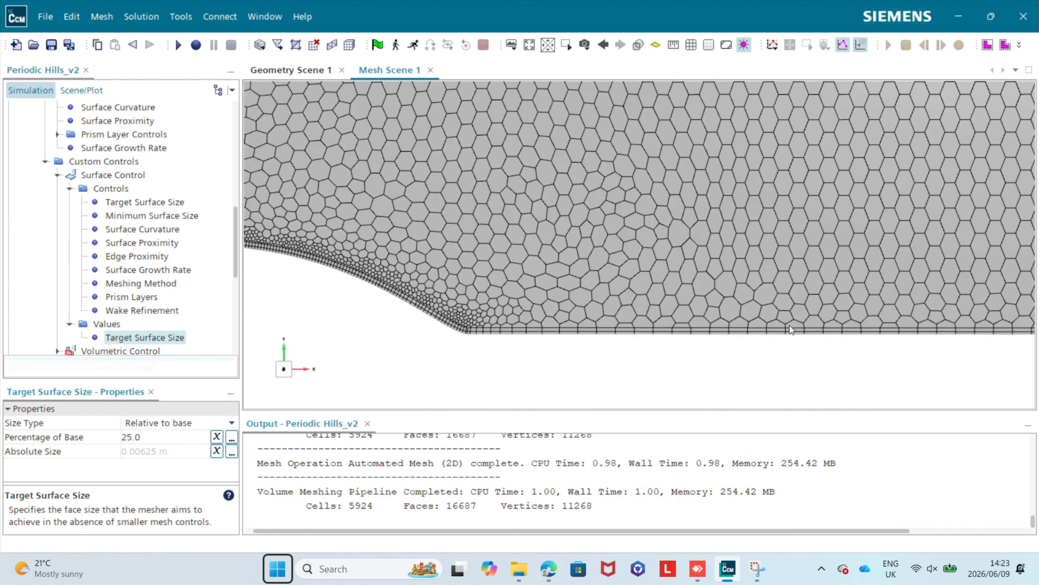
{"action": "scroll", "coordinate": [550, 321], "scroll_direction": "down", "scroll_amount": 4}
{"action": "right_click_drag", "start_coordinate": [469, 303], "coordinate": [704, 298]}
{"action": "scroll", "coordinate": [461, 319], "scroll_direction": "up", "scroll_amount": 3}
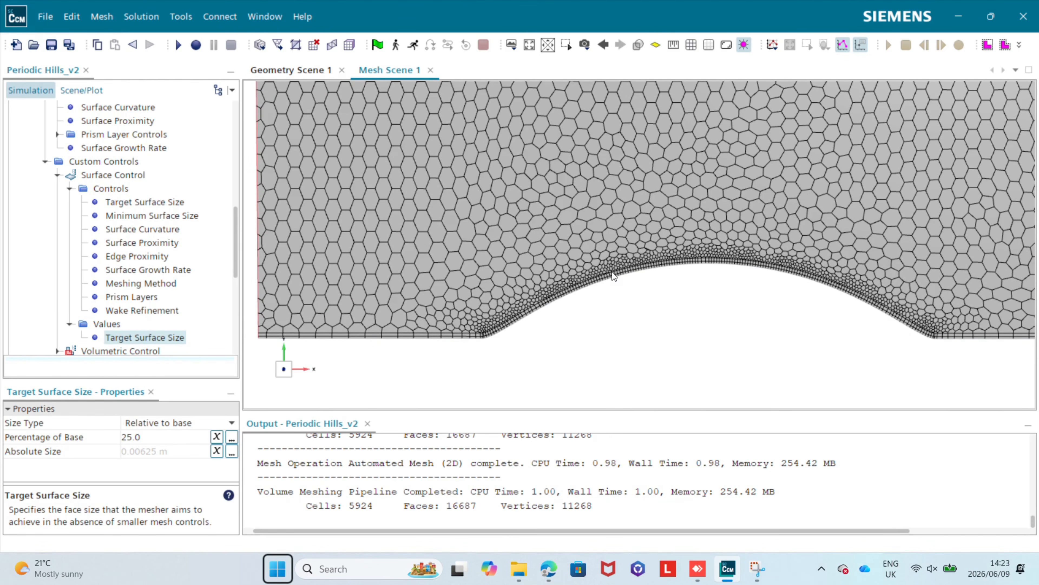
{"action": "scroll", "coordinate": [612, 271], "scroll_direction": "up", "scroll_amount": 5}
{"action": "scroll", "coordinate": [579, 269], "scroll_direction": "up", "scroll_amount": 3}
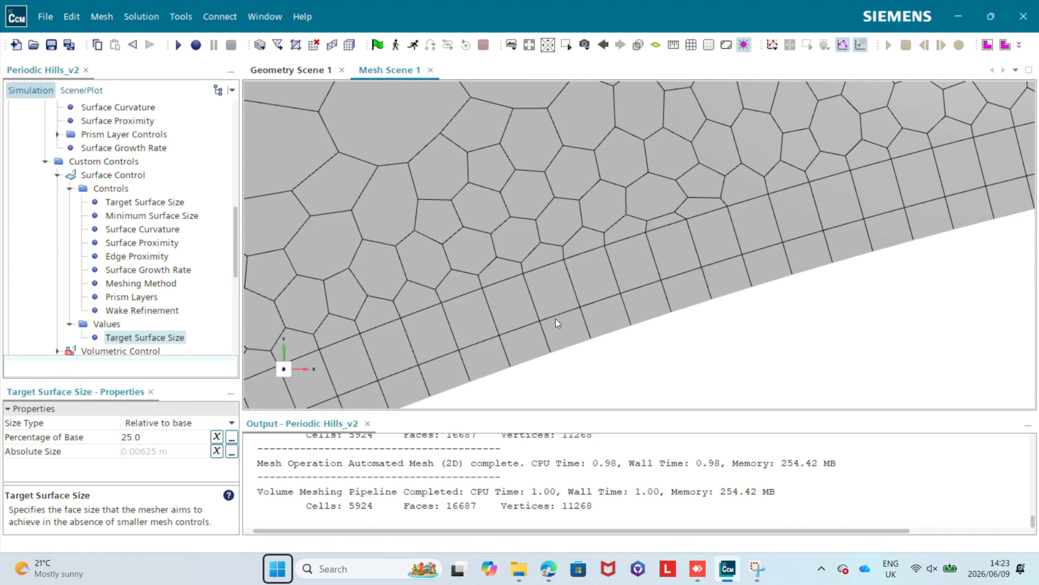
{"action": "scroll", "coordinate": [557, 324], "scroll_direction": "up", "scroll_amount": 4}
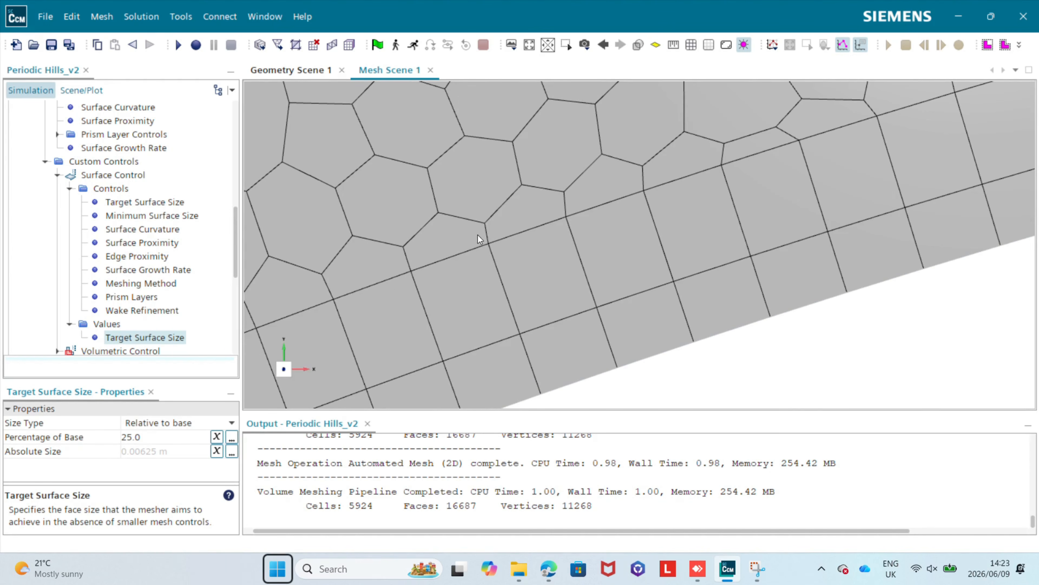
{"action": "scroll", "coordinate": [588, 293], "scroll_direction": "down", "scroll_amount": 5}
- Set the number of prism layers to 15 in the default Prism Layer Controls
{"action": "scroll", "coordinate": [164, 217], "scroll_direction": "up", "scroll_amount": 2}
{"action": "left_click", "coordinate": [113, 216]}
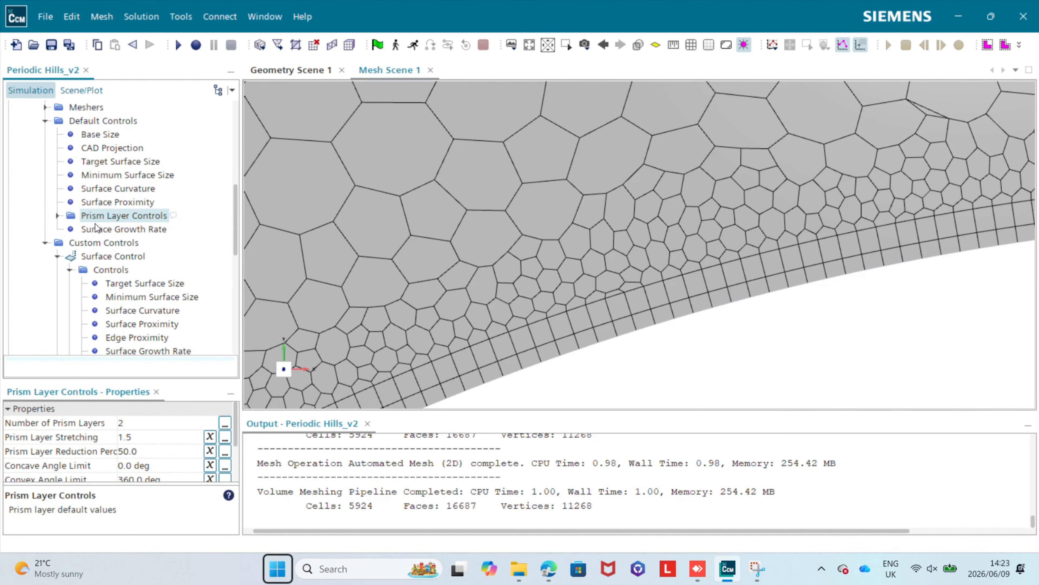
{"action": "left_click", "coordinate": [144, 425]}
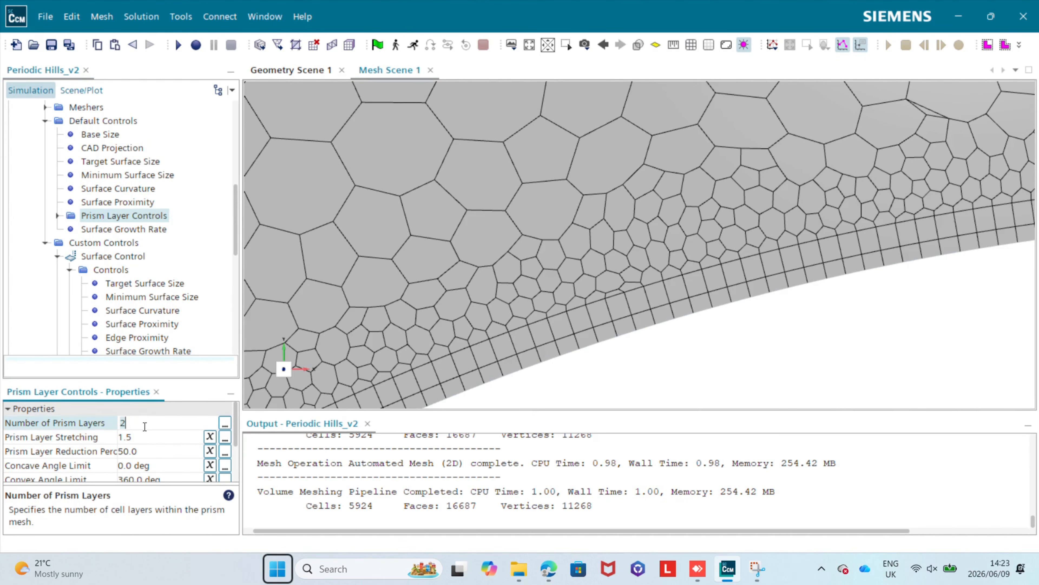
{"action": "type", "text": "15"}
{"action": "key", "text": "Return"}
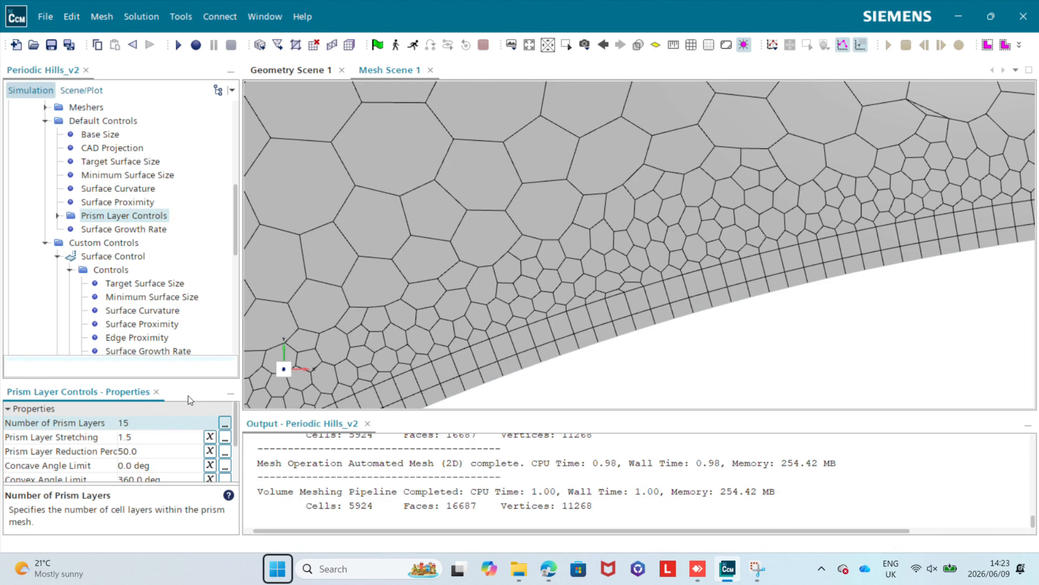
- Set the default Prism Layer Total Thickness to an absolute size of 0.025 m and regenerate the volume mesh
{"action": "scroll", "coordinate": [127, 327], "scroll_direction": "down", "scroll_amount": 1}
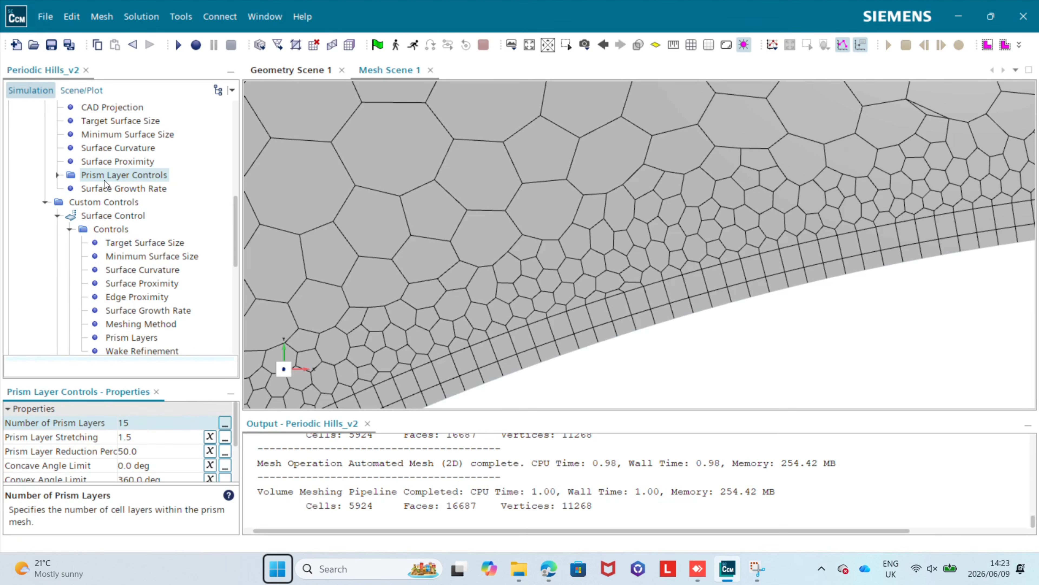
{"action": "left_click", "coordinate": [60, 174]}
{"action": "left_click", "coordinate": [58, 175]}
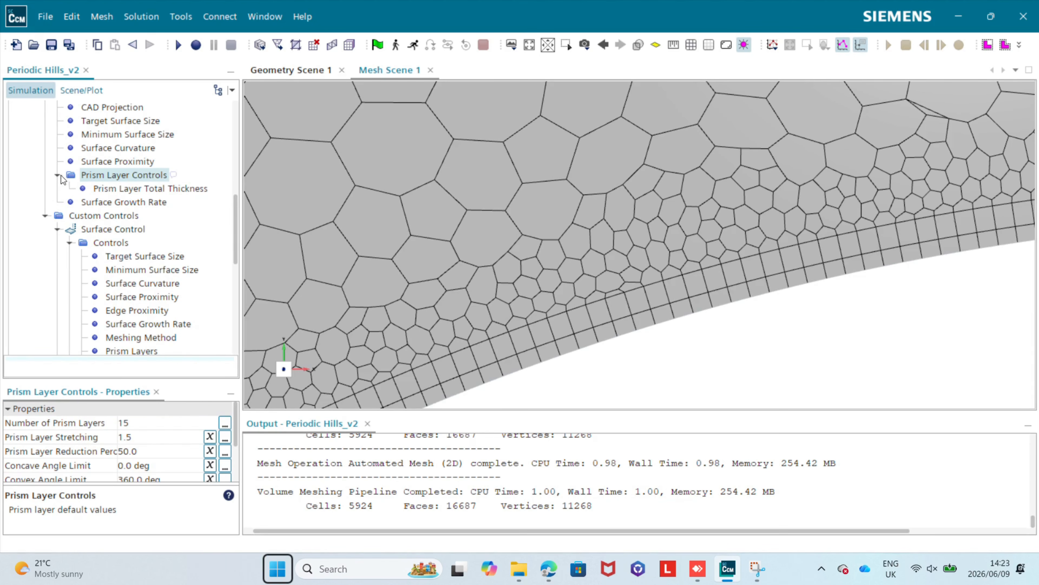
{"action": "left_click", "coordinate": [106, 194]}
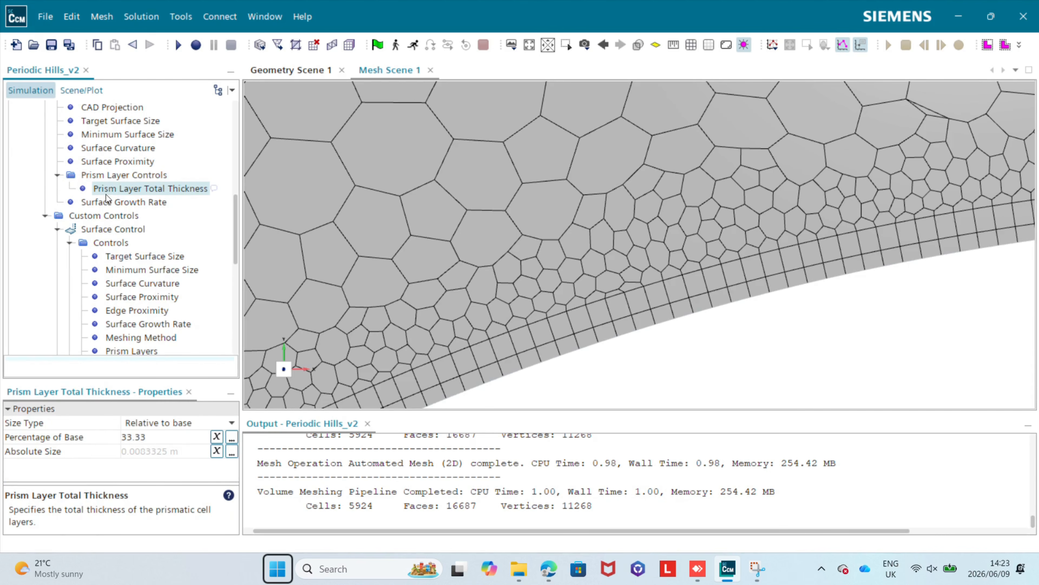
{"action": "left_click", "coordinate": [168, 424]}
{"action": "left_click", "coordinate": [156, 450]}
{"action": "left_click", "coordinate": [148, 450]}
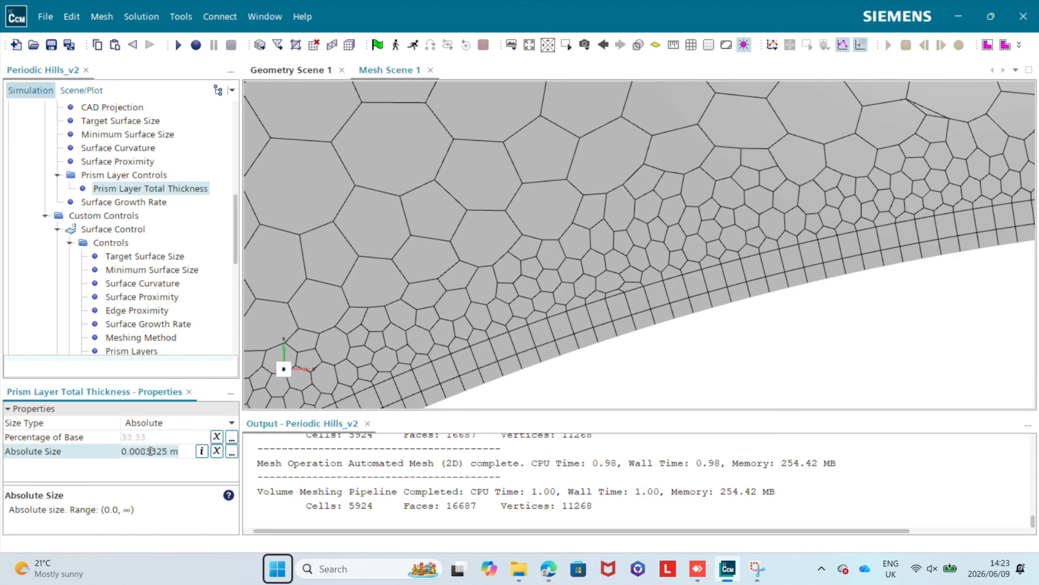
{"action": "type", "text": "0.025"}
{"action": "key", "text": "Return"}
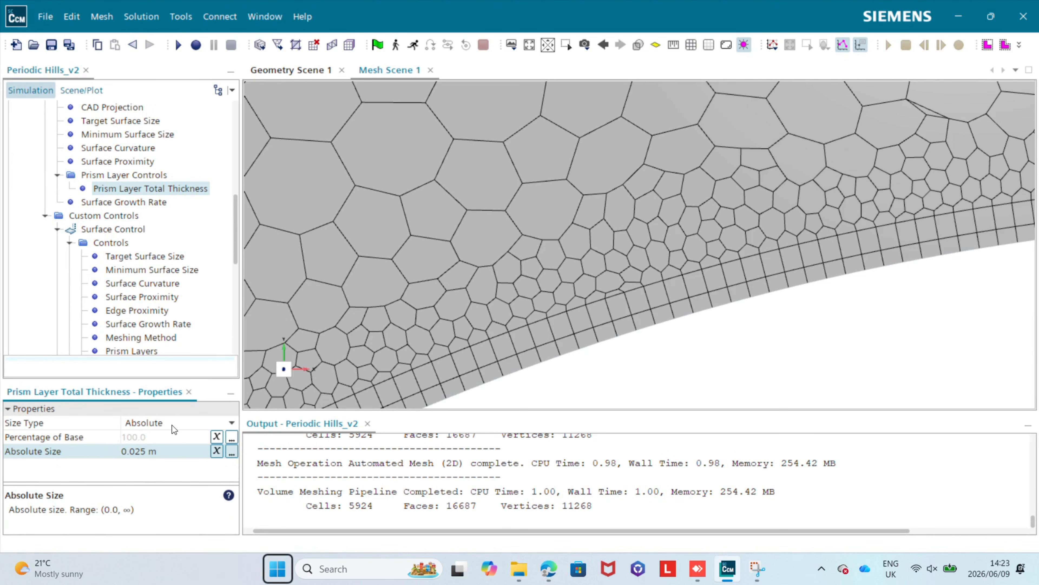
{"action": "left_click", "coordinate": [348, 47]}
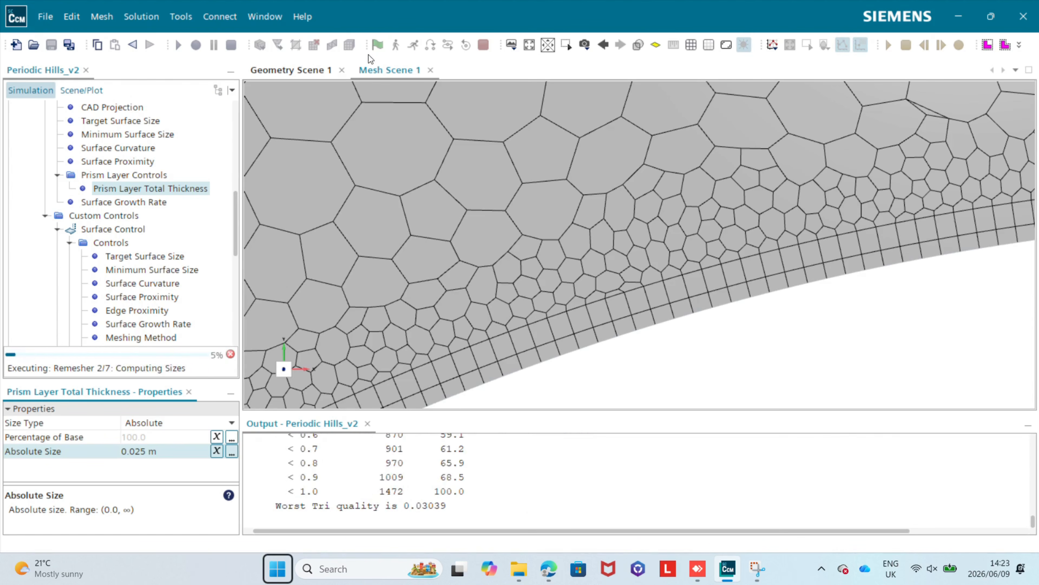
- Examine the thickness growth of the prism layers at the hill's foot and their transition to the polygonal cells
{"action": "scroll", "coordinate": [580, 334], "scroll_direction": "down", "scroll_amount": 4}
{"action": "right_click_drag", "start_coordinate": [544, 338], "coordinate": [671, 190]}
{"action": "scroll", "coordinate": [488, 234], "scroll_direction": "down", "scroll_amount": 1}
{"action": "scroll", "coordinate": [412, 299], "scroll_direction": "up", "scroll_amount": 3}
{"action": "scroll", "coordinate": [369, 299], "scroll_direction": "up", "scroll_amount": 3}
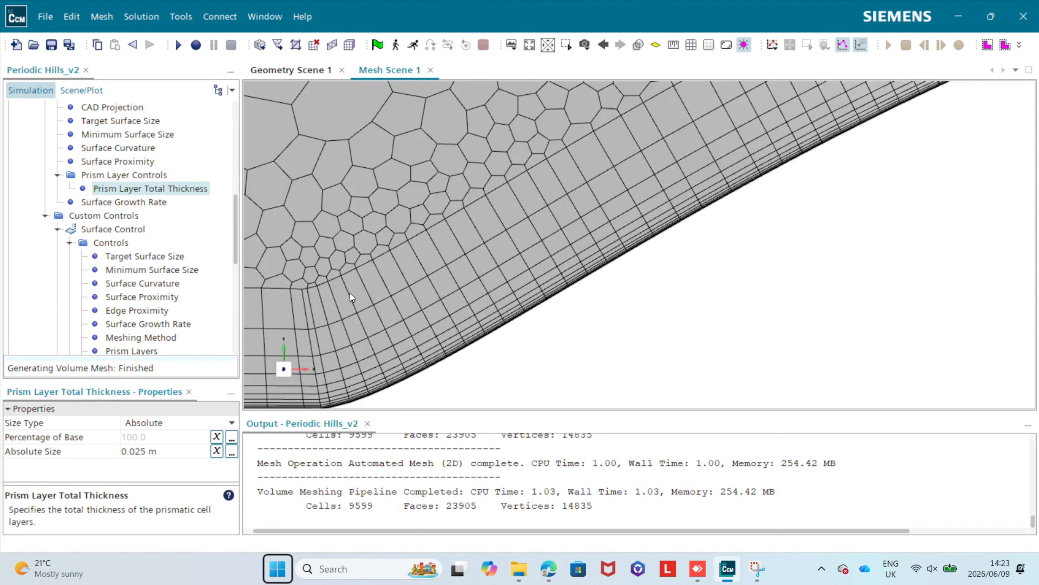
{"action": "scroll", "coordinate": [369, 288], "scroll_direction": "down", "scroll_amount": 1}
{"action": "right_click_drag", "start_coordinate": [413, 282], "coordinate": [559, 332]}
{"action": "scroll", "coordinate": [520, 268], "scroll_direction": "up", "scroll_amount": 1}
{"action": "scroll", "coordinate": [521, 272], "scroll_direction": "down", "scroll_amount": 1}
{"action": "scroll", "coordinate": [554, 332], "scroll_direction": "up", "scroll_amount": 10}
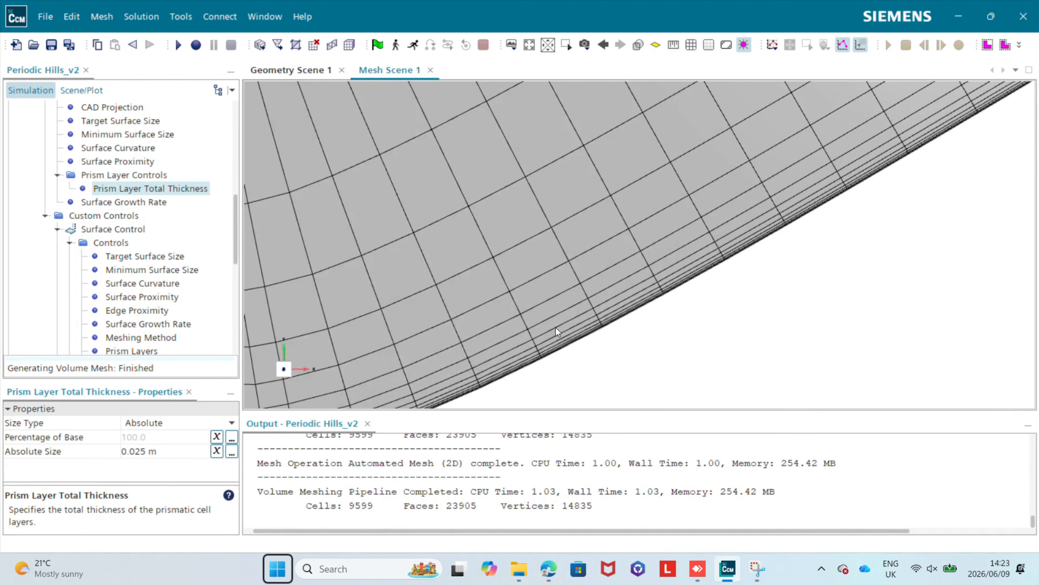
{"action": "right_click", "coordinate": [684, 424]}
{"action": "right_click_drag", "start_coordinate": [536, 247], "coordinate": [541, 338]}
{"action": "scroll", "coordinate": [541, 338], "scroll_direction": "down", "scroll_amount": 4}
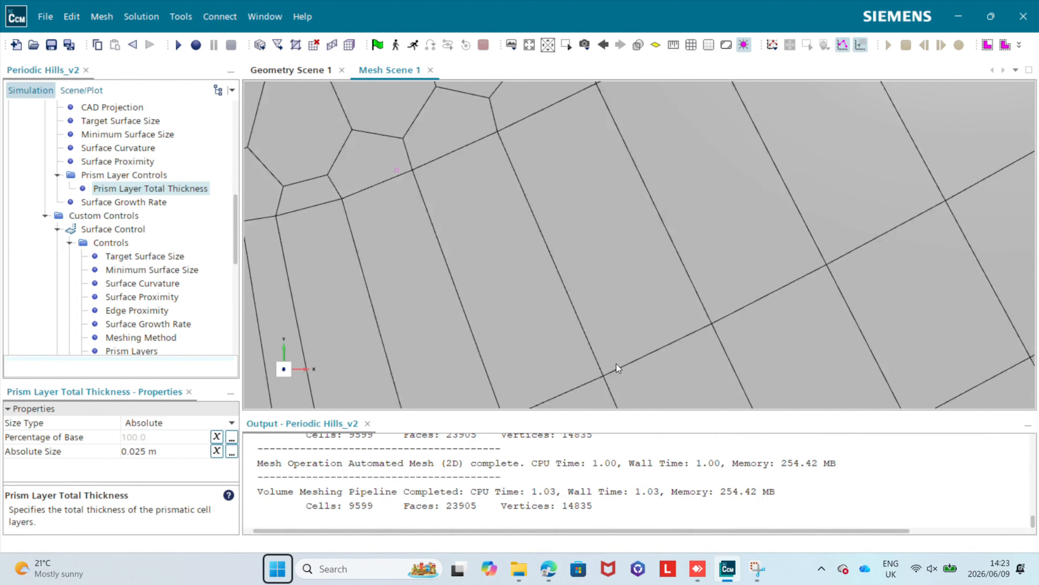
{"action": "right_click_drag", "start_coordinate": [508, 213], "coordinate": [550, 266]}
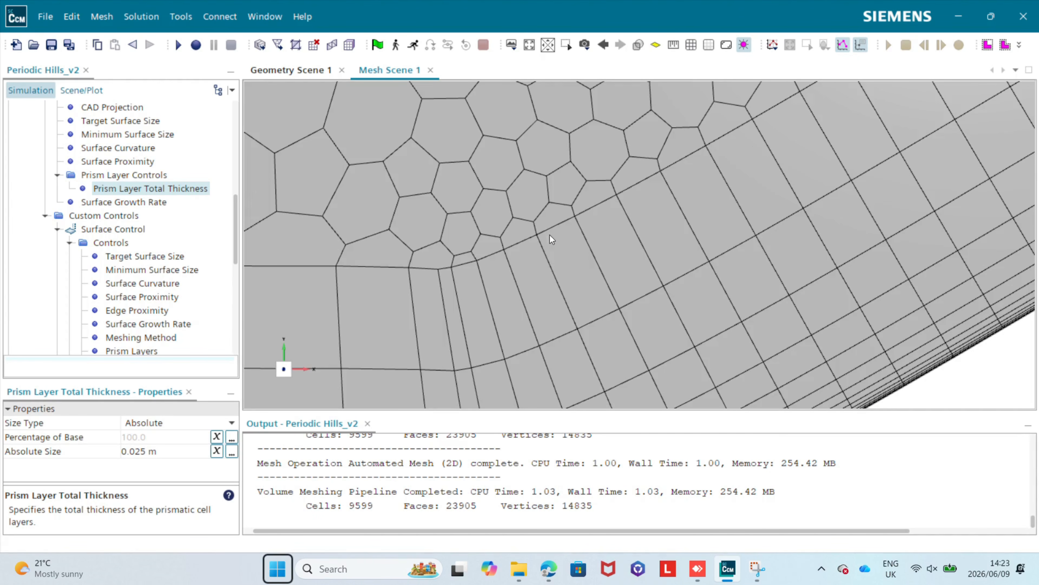
- Set the default prism layer stretching to 1.2 and regenerate the volume mesh
{"action": "left_click", "coordinate": [139, 175]}
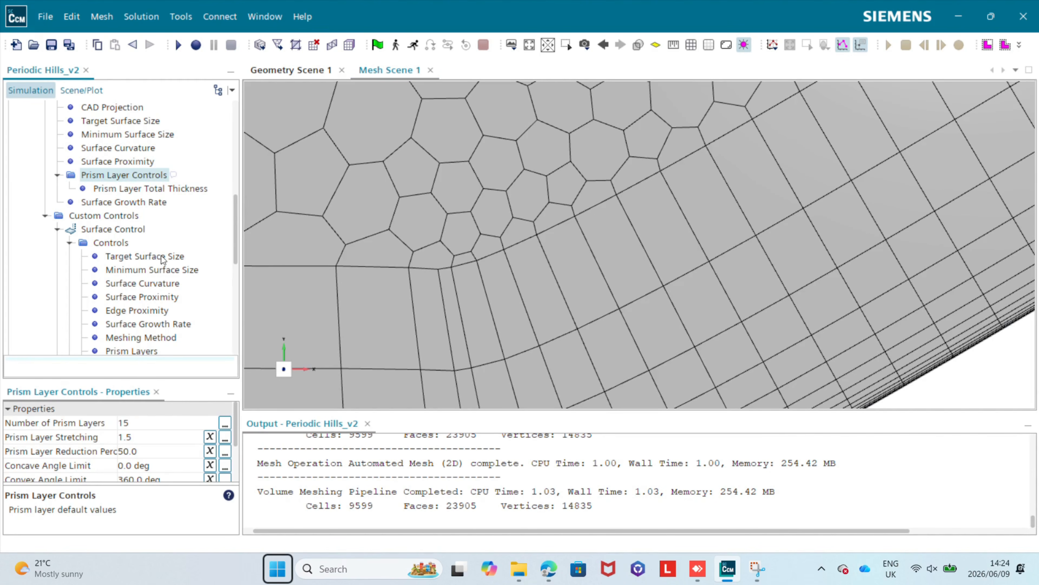
{"action": "left_click", "coordinate": [139, 438]}
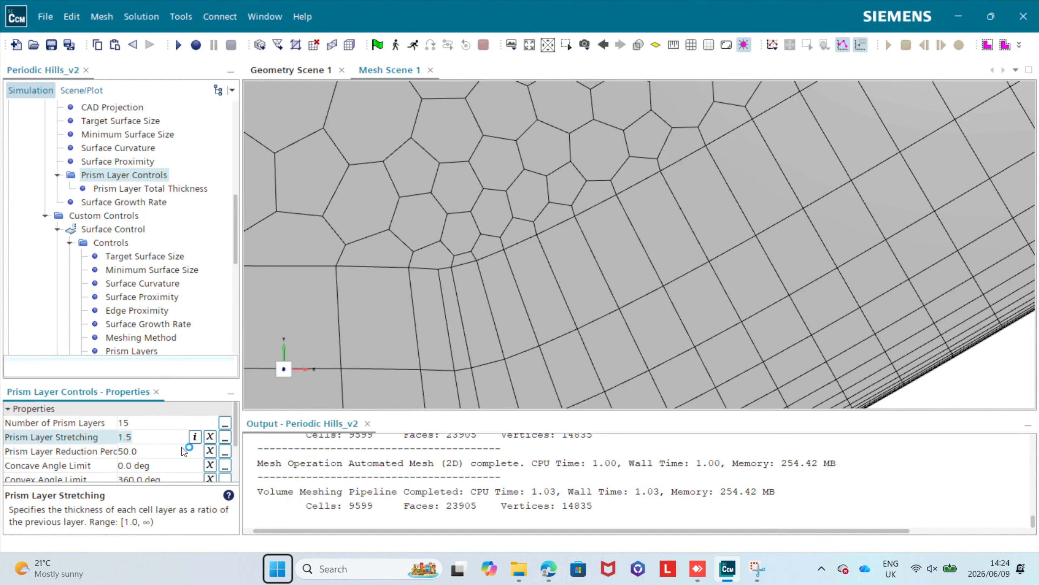
{"action": "key", "text": "BackSpace"}
{"action": "key", "text": "BackSpace"}
{"action": "key", "text": "BackSpace"}
{"action": "type", "text": "1.2"}
{"action": "key", "text": "Return"}
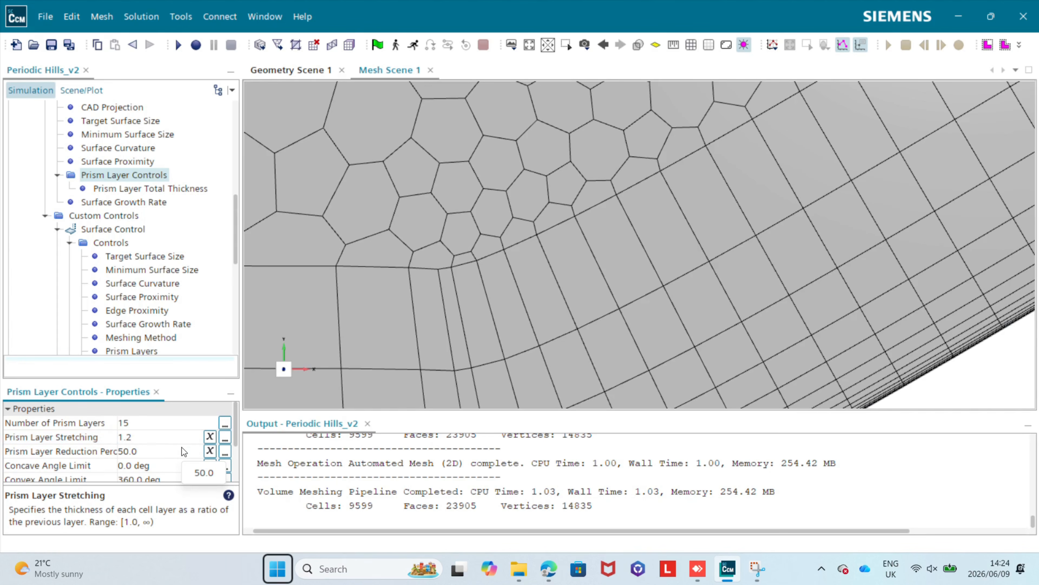
{"action": "scroll", "coordinate": [501, 249], "scroll_direction": "down", "scroll_amount": 1}
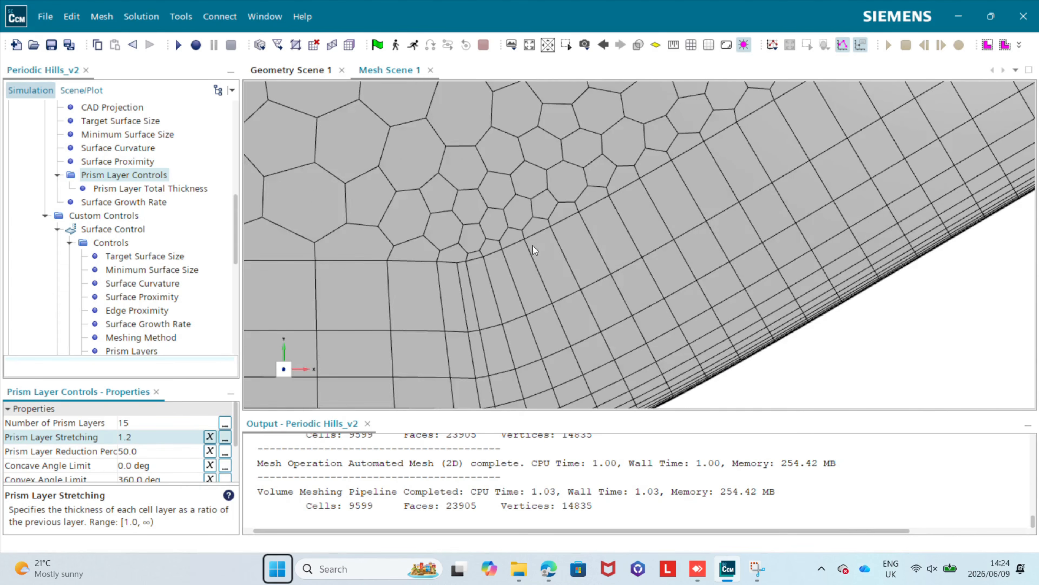
{"action": "scroll", "coordinate": [502, 248], "scroll_direction": "down", "scroll_amount": 1}
{"action": "left_click", "coordinate": [350, 43]}
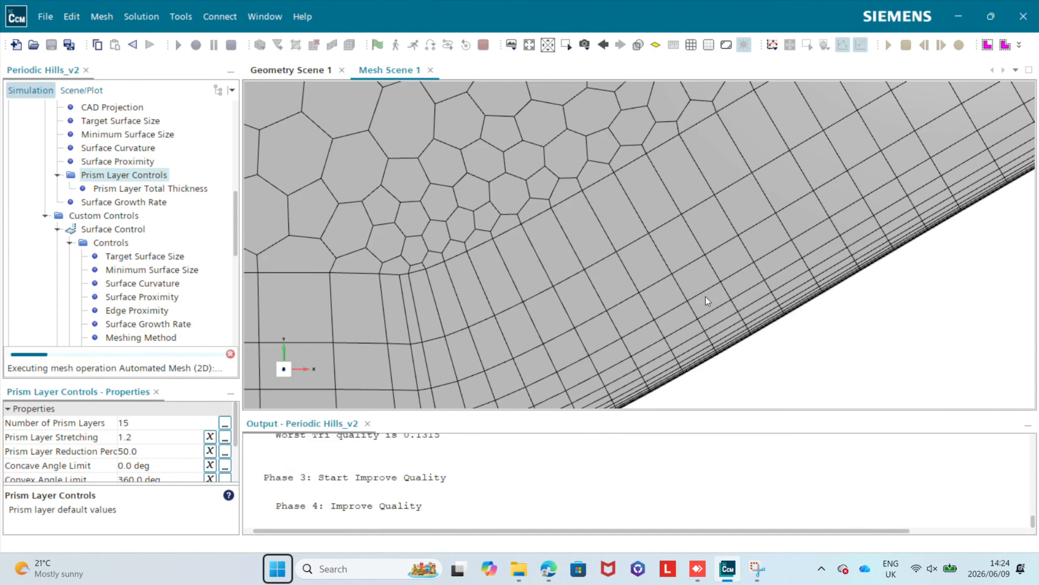
- Set the default prism layer stretching to 1.1 and regenerate the volume mesh
{"action": "scroll", "coordinate": [720, 274], "scroll_direction": "down", "scroll_amount": 3}
{"action": "right_click_drag", "start_coordinate": [720, 273], "coordinate": [624, 268]}
{"action": "scroll", "coordinate": [553, 238], "scroll_direction": "up", "scroll_amount": 3}
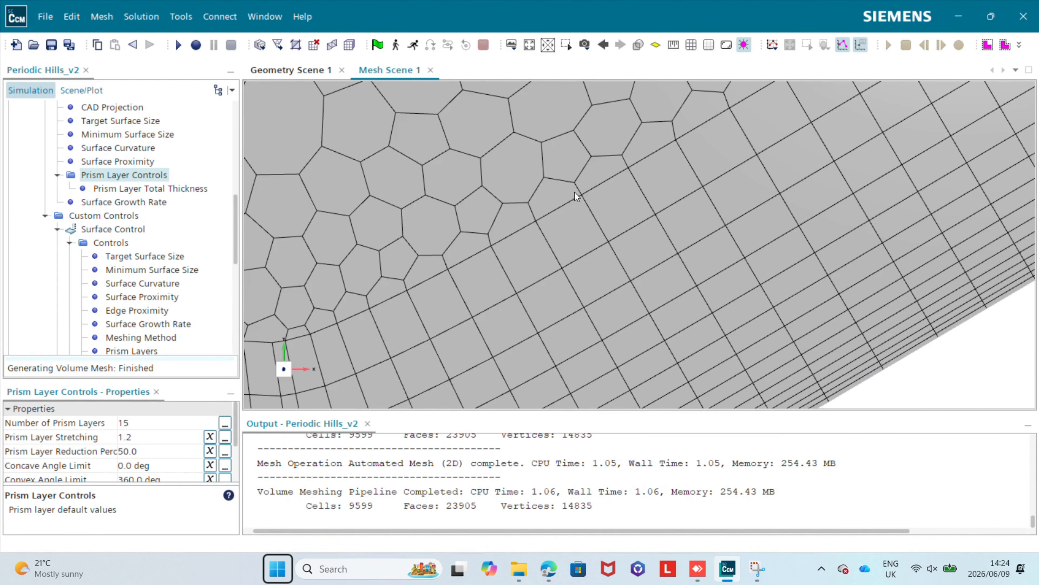
{"action": "left_click", "coordinate": [149, 439]}
{"action": "type", "text": "1.1"}
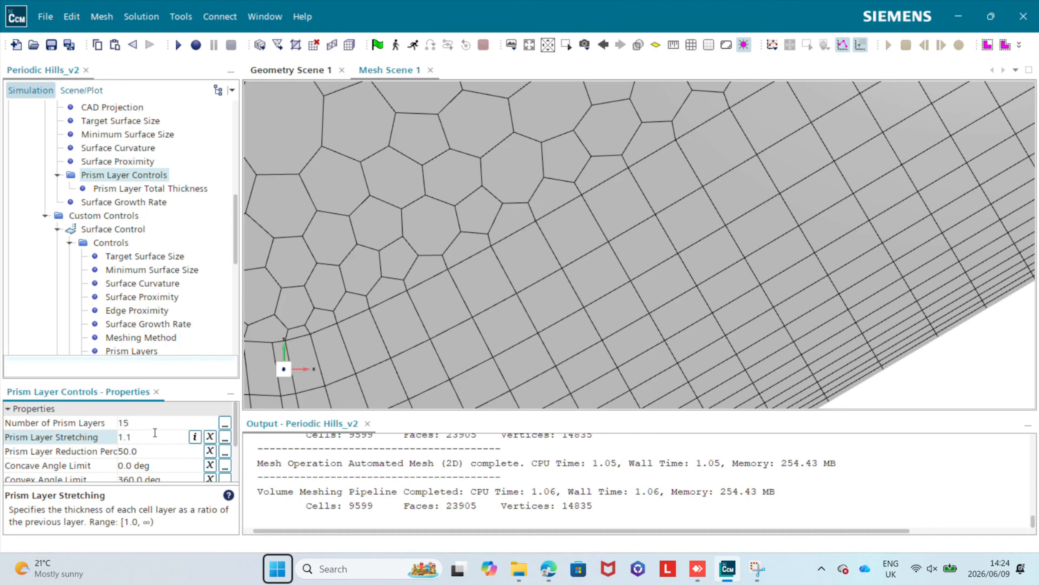
{"action": "key", "text": "Return"}
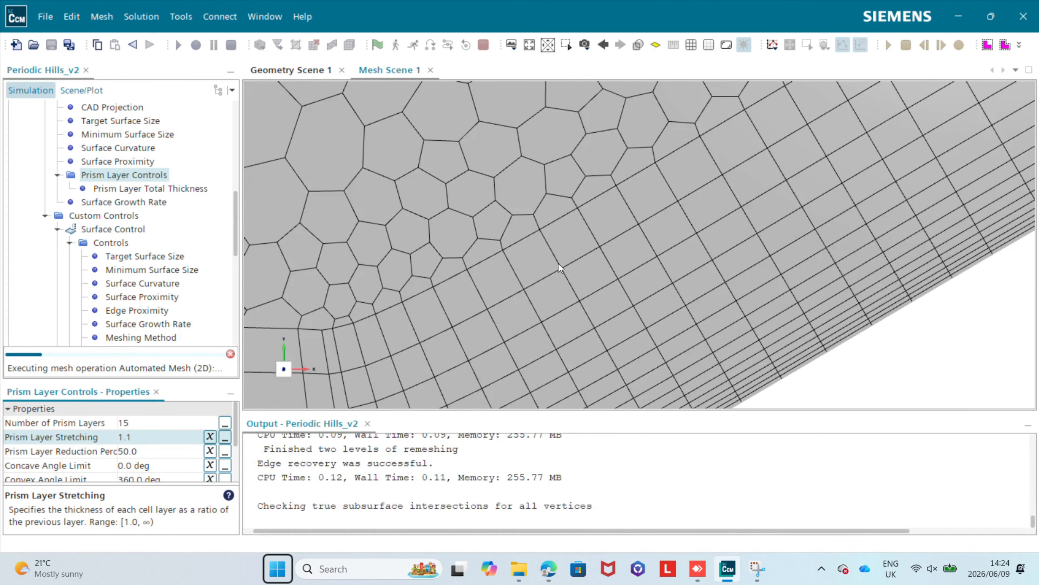
- Examine the prism layers along the hill and floor and the cell size transition into the surrounding polygonal mesh
{"action": "scroll", "coordinate": [541, 240], "scroll_direction": "up", "scroll_amount": 3}
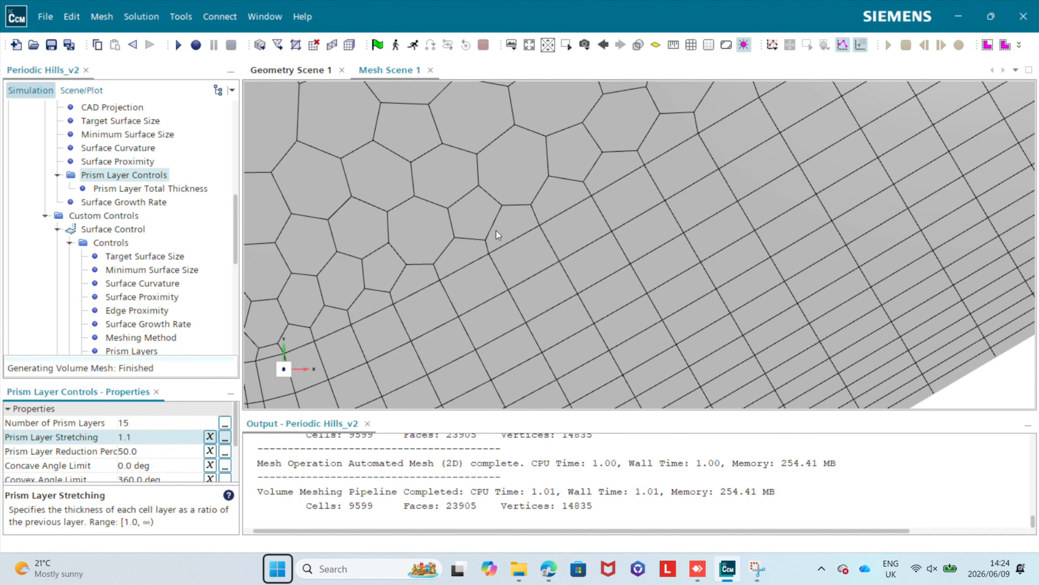
{"action": "scroll", "coordinate": [518, 234], "scroll_direction": "down", "scroll_amount": 8}
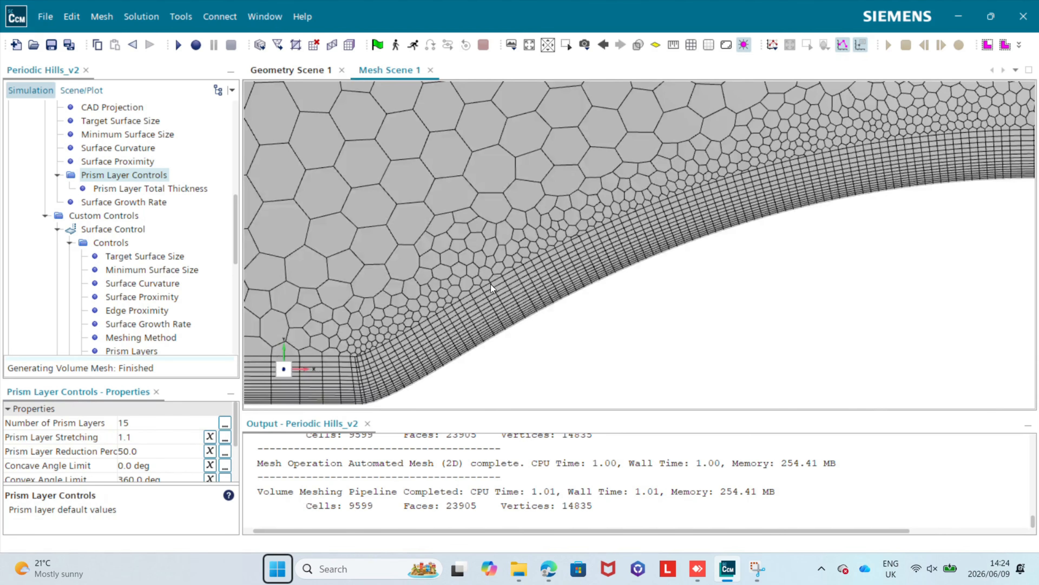
{"action": "right_click_drag", "start_coordinate": [865, 285], "coordinate": [581, 244]}
{"action": "right_click_drag", "start_coordinate": [454, 231], "coordinate": [657, 225]}
{"action": "right_click_drag", "start_coordinate": [258, 225], "coordinate": [534, 201]}
{"action": "scroll", "coordinate": [634, 176], "scroll_direction": "up", "scroll_amount": 3}
{"action": "right_click_drag", "start_coordinate": [633, 175], "coordinate": [612, 263]}
{"action": "scroll", "coordinate": [526, 279], "scroll_direction": "up", "scroll_amount": 3}
{"action": "scroll", "coordinate": [471, 308], "scroll_direction": "up", "scroll_amount": 1}
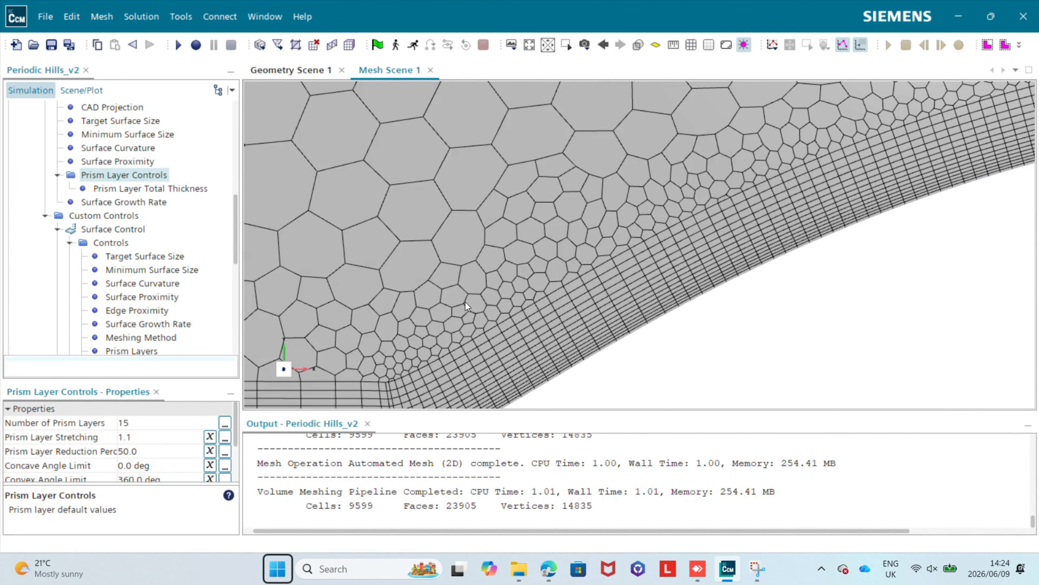
{"action": "scroll", "coordinate": [497, 262], "scroll_direction": "up", "scroll_amount": 2}
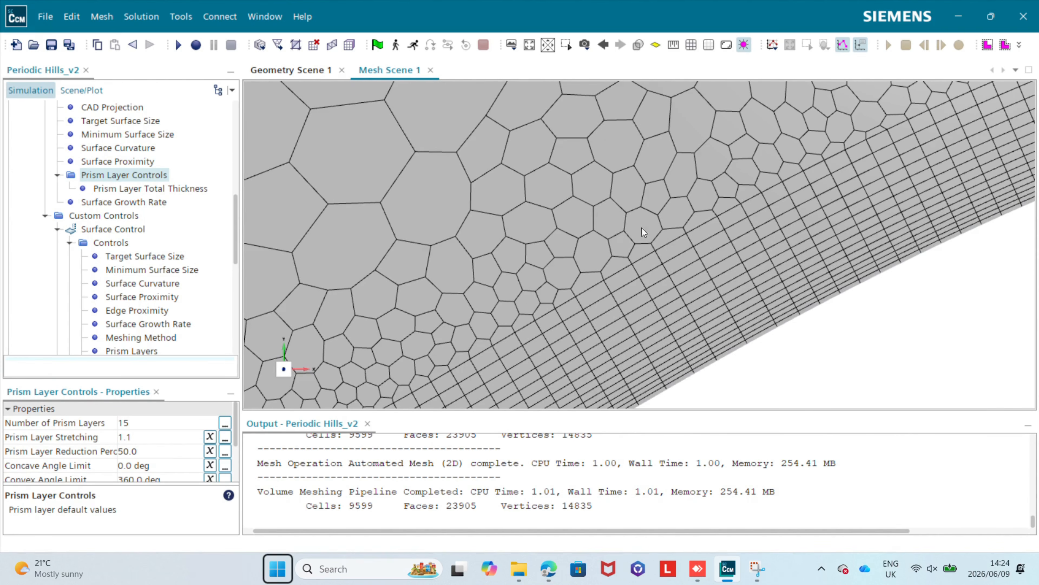
{"action": "scroll", "coordinate": [566, 265], "scroll_direction": "down", "scroll_amount": 3}
{"action": "right_click_drag", "start_coordinate": [560, 277], "coordinate": [619, 304]}
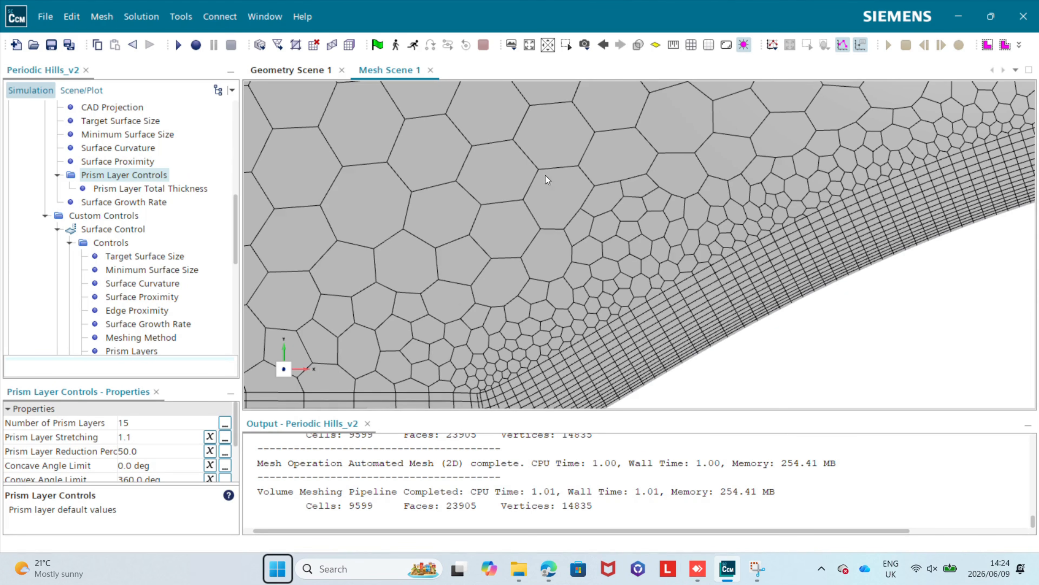
{"action": "scroll", "coordinate": [502, 223], "scroll_direction": "down", "scroll_amount": 5}
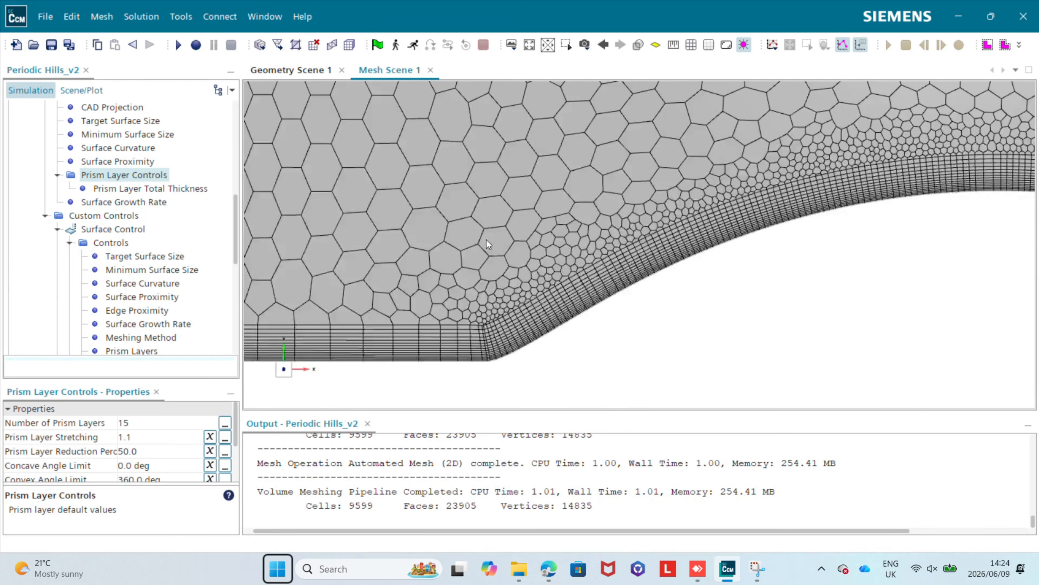
- Set the default Surface Growth Rate to User Specified with a value of 1.025 and regenerate the volume mesh
{"action": "double_click", "coordinate": [129, 205]}
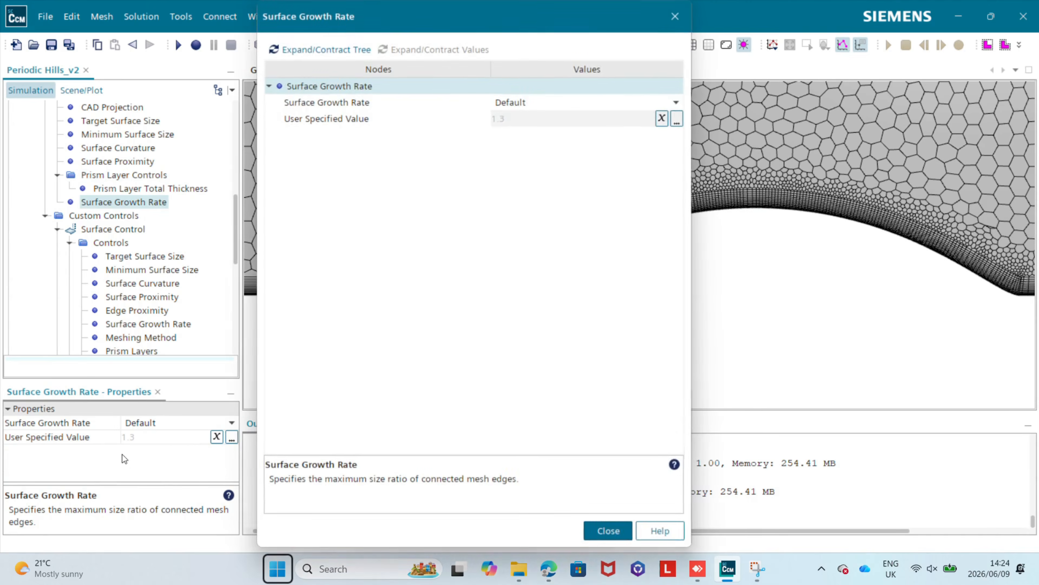
{"action": "left_click", "coordinate": [675, 18]}
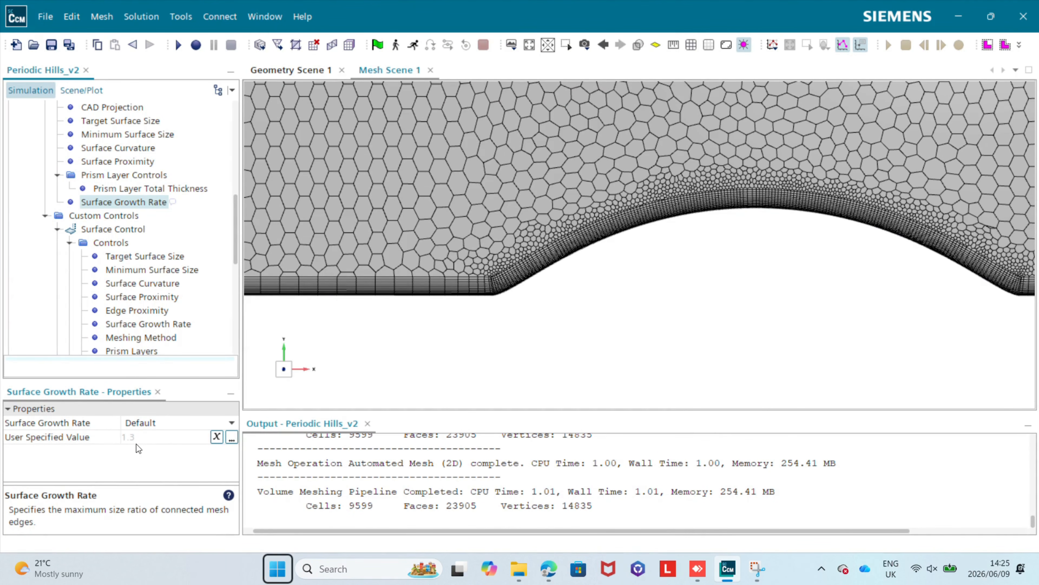
{"action": "left_click", "coordinate": [158, 423]}
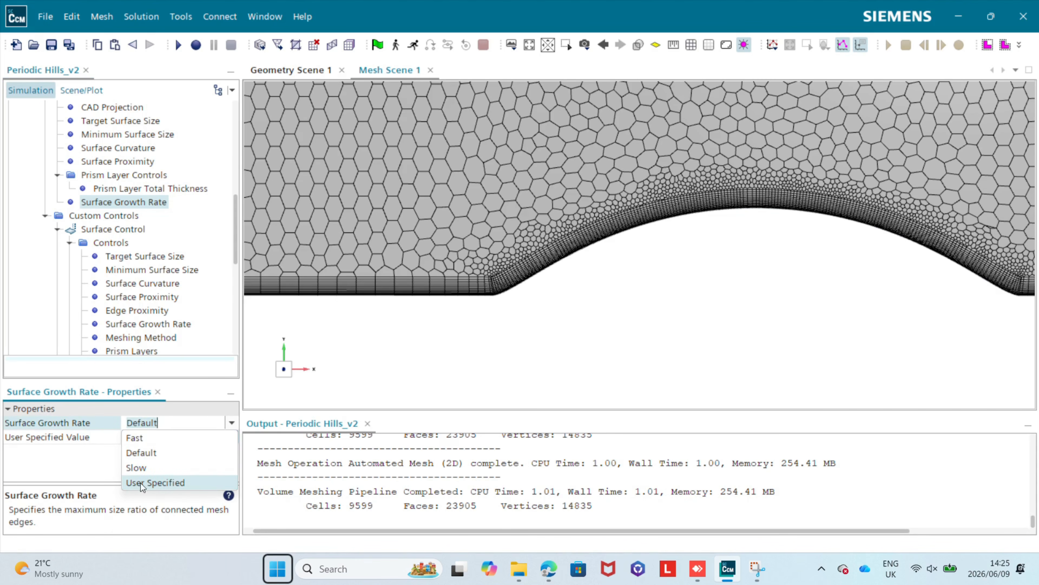
{"action": "left_click", "coordinate": [182, 485]}
{"action": "left_click", "coordinate": [167, 438]}
{"action": "key", "text": "BackSpace"}
{"action": "key", "text": "BackSpace"}
{"action": "key", "text": "BackSpace"}
{"action": "type", "text": "1.025"}
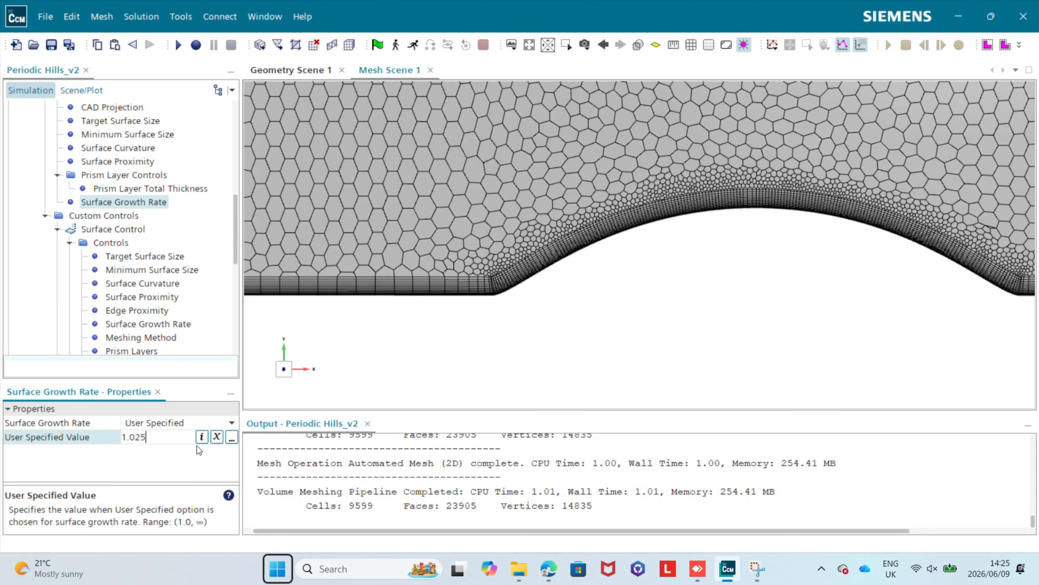
{"action": "key", "text": "Return"}
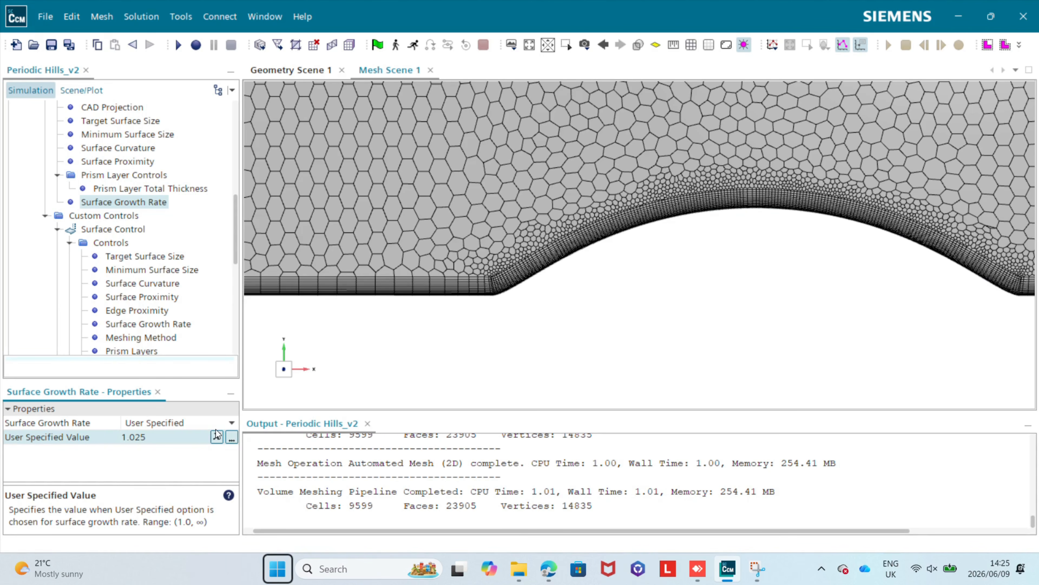
{"action": "right_click_drag", "start_coordinate": [640, 280], "coordinate": [563, 289]}
{"action": "left_click", "coordinate": [349, 44]}
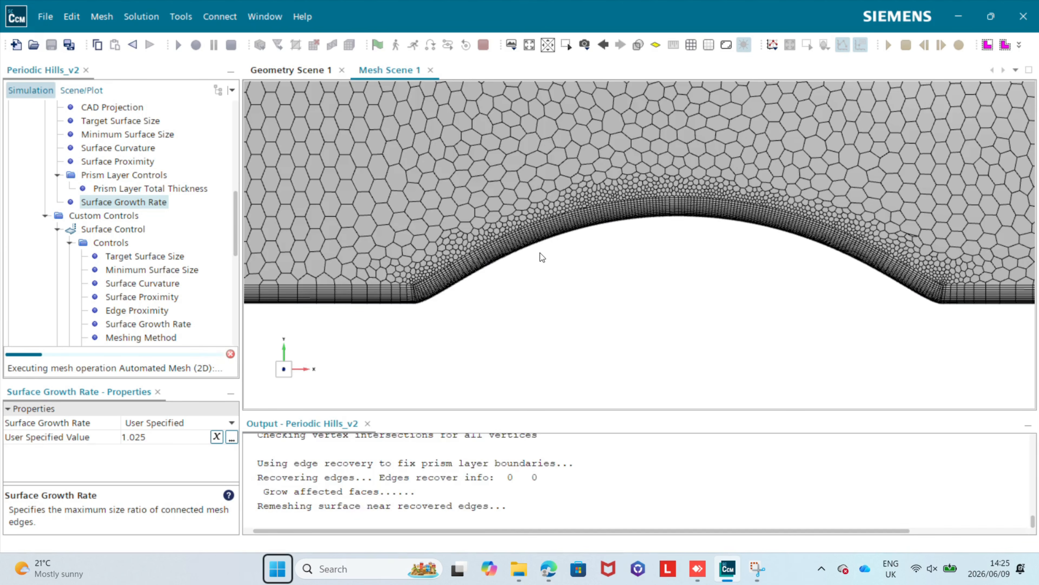
- Examine the cell growth from the hill outwards across the whole domain, including the inlet side and downstream region
{"action": "scroll", "coordinate": [544, 256], "scroll_direction": "down", "scroll_amount": 5}
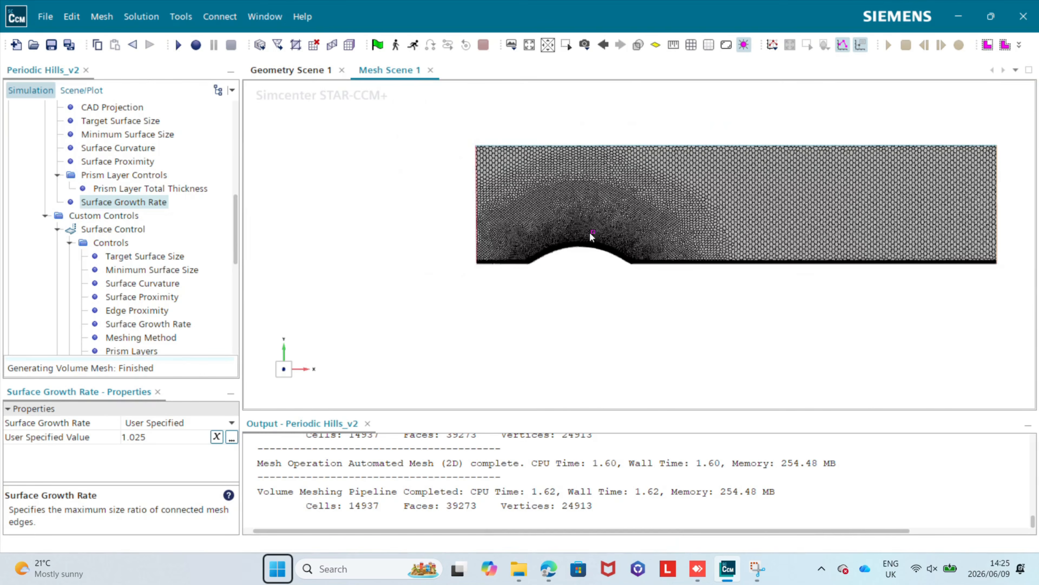
{"action": "right_click_drag", "start_coordinate": [593, 230], "coordinate": [545, 249]}
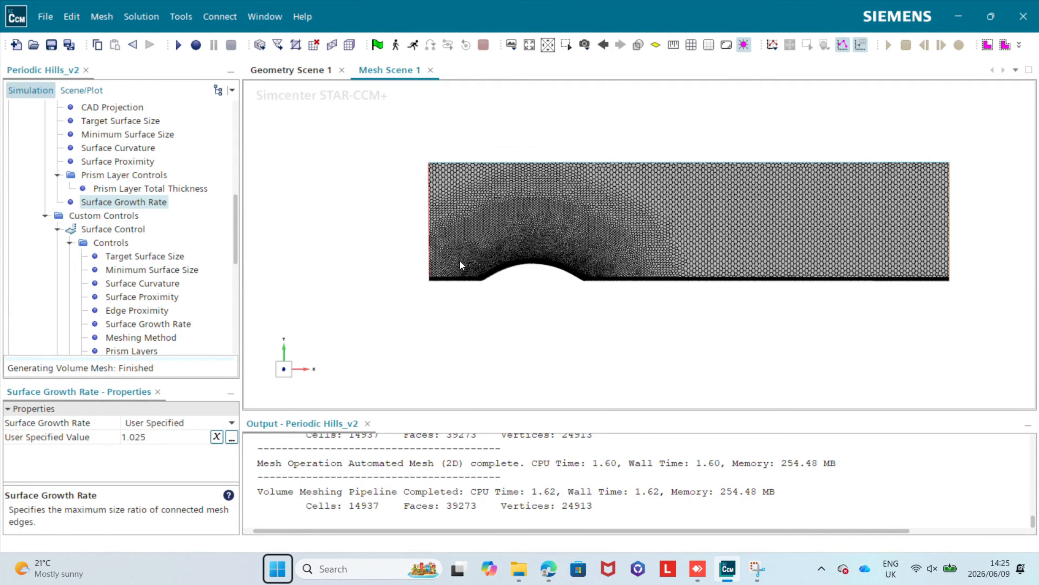
{"action": "scroll", "coordinate": [459, 267], "scroll_direction": "up", "scroll_amount": 10}
{"action": "right_click_drag", "start_coordinate": [448, 353], "coordinate": [439, 330]}
{"action": "scroll", "coordinate": [697, 171], "scroll_direction": "down", "scroll_amount": 8}
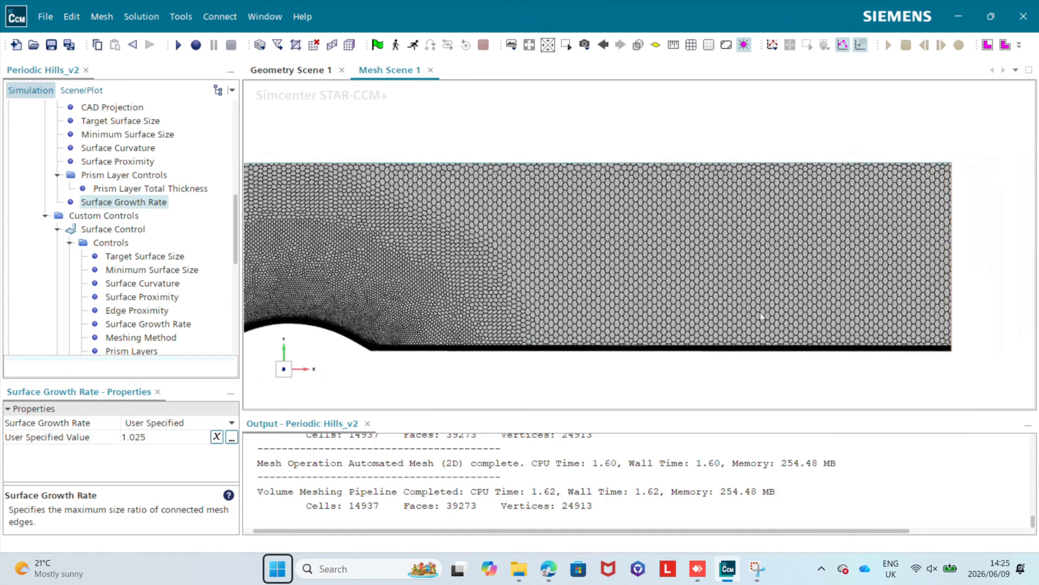
{"action": "scroll", "coordinate": [605, 292], "scroll_direction": "down", "scroll_amount": 2}
{"action": "scroll", "coordinate": [673, 260], "scroll_direction": "down", "scroll_amount": 3}
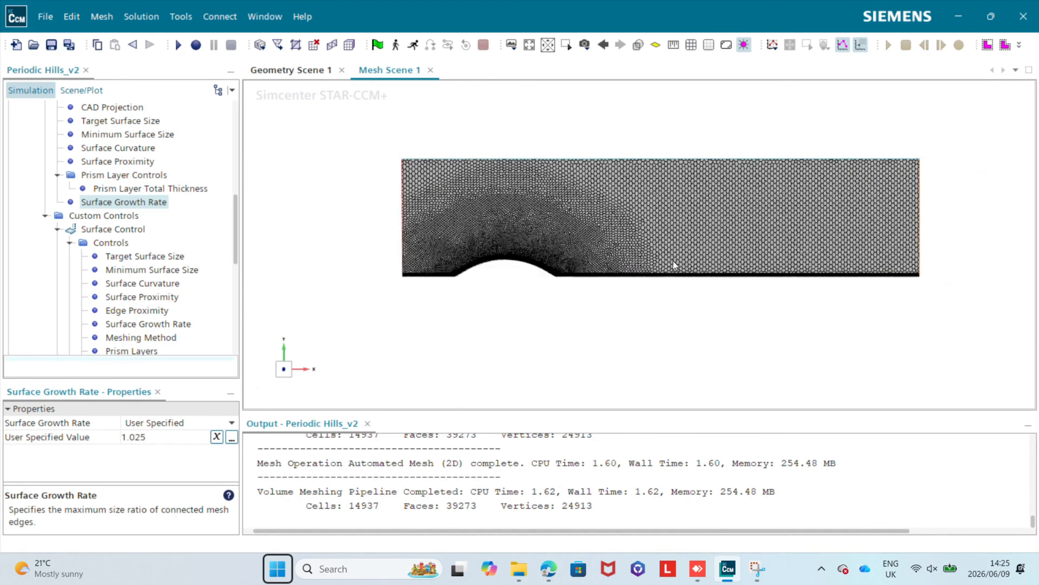
{"action": "scroll", "coordinate": [587, 251], "scroll_direction": "up", "scroll_amount": 4}
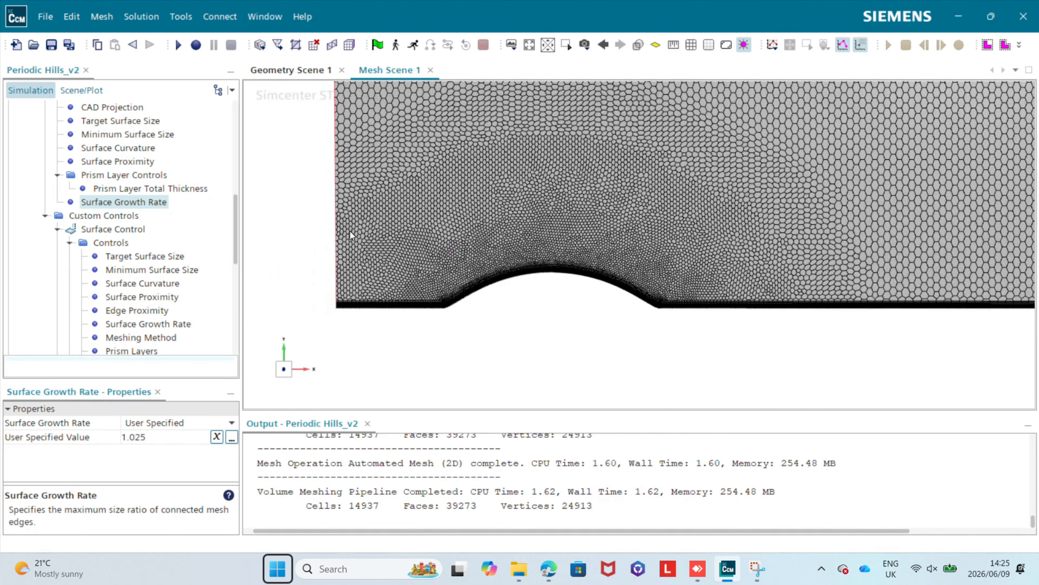
- Start a block shape part and size it from about X -0.024 to 1.969 m and Y 0 to 0.269 m, covering the hill's wake
{"action": "scroll", "coordinate": [364, 230], "scroll_direction": "down", "scroll_amount": 2}
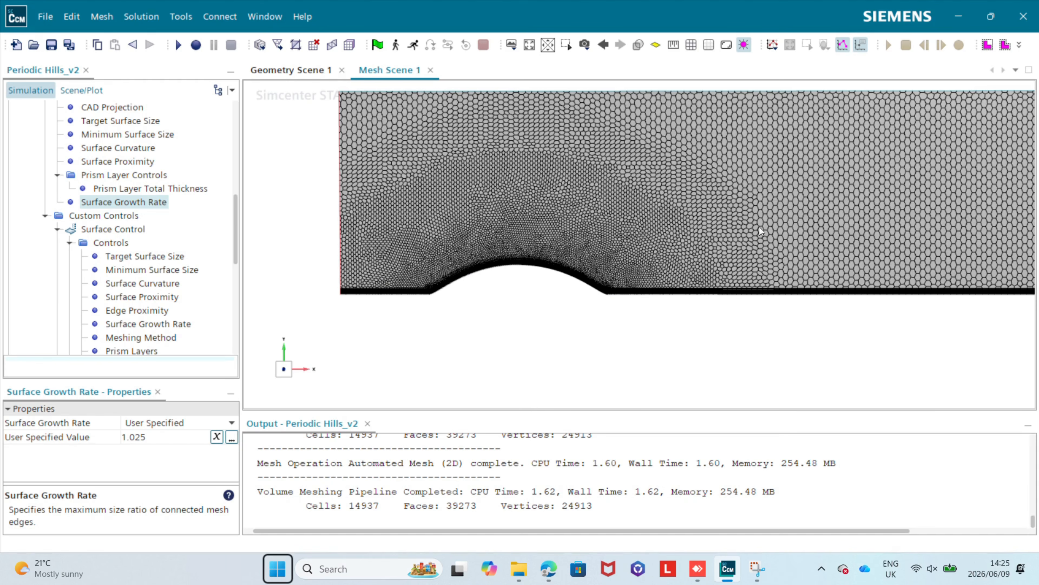
{"action": "right_click_drag", "start_coordinate": [873, 228], "coordinate": [803, 239]}
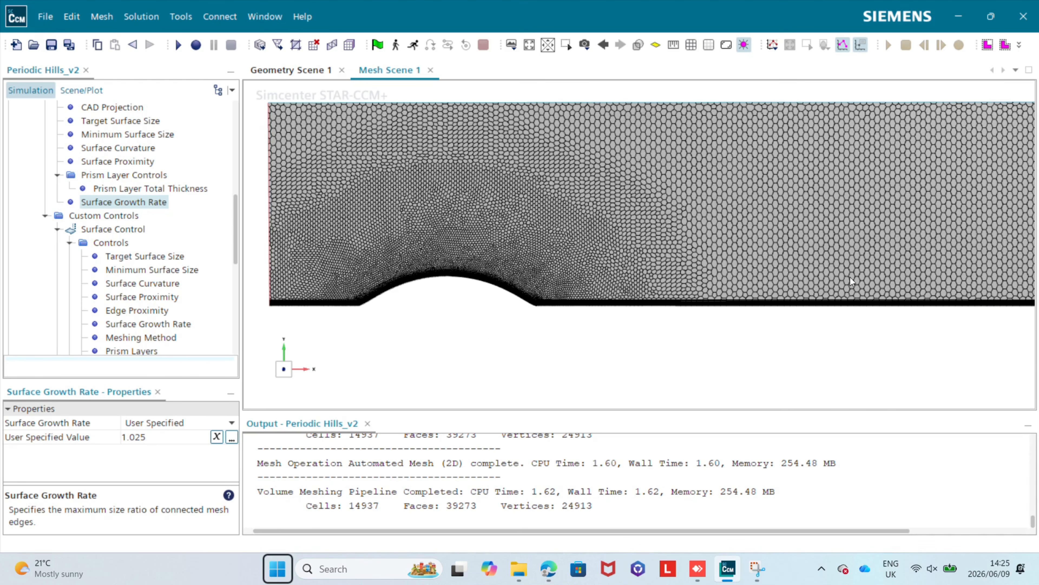
{"action": "scroll", "coordinate": [836, 292], "scroll_direction": "down", "scroll_amount": 2}
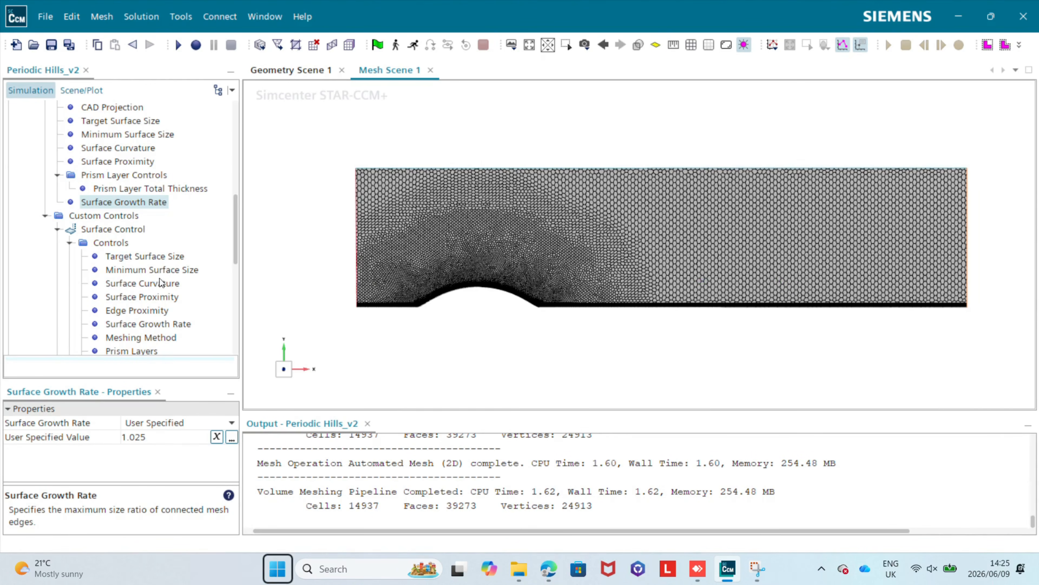
{"action": "scroll", "coordinate": [123, 278], "scroll_direction": "up", "scroll_amount": 5}
{"action": "left_click", "coordinate": [34, 261]}
{"action": "scroll", "coordinate": [62, 205], "scroll_direction": "up", "scroll_amount": 3}
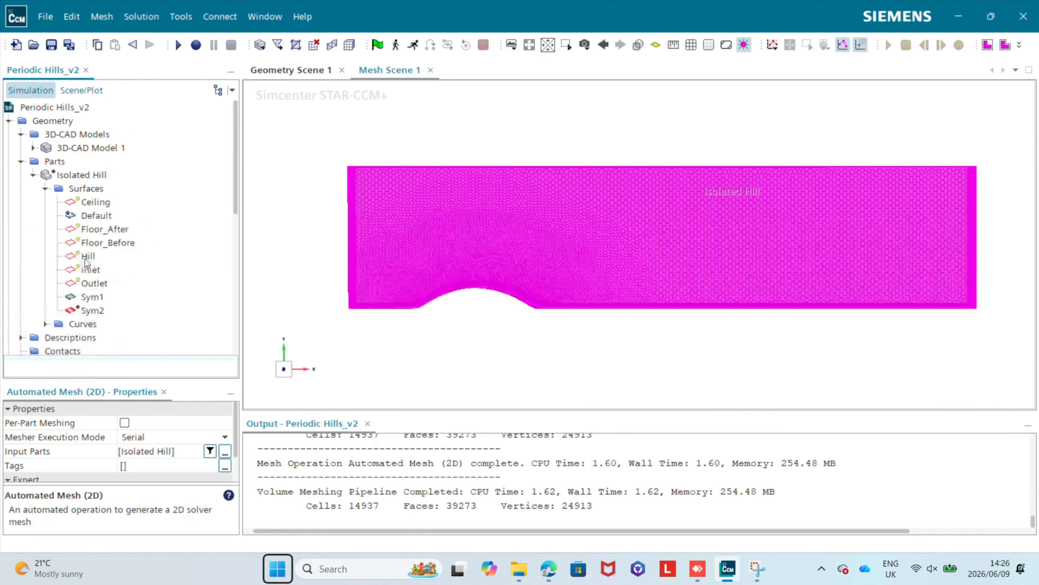
{"action": "right_click", "coordinate": [55, 161]}
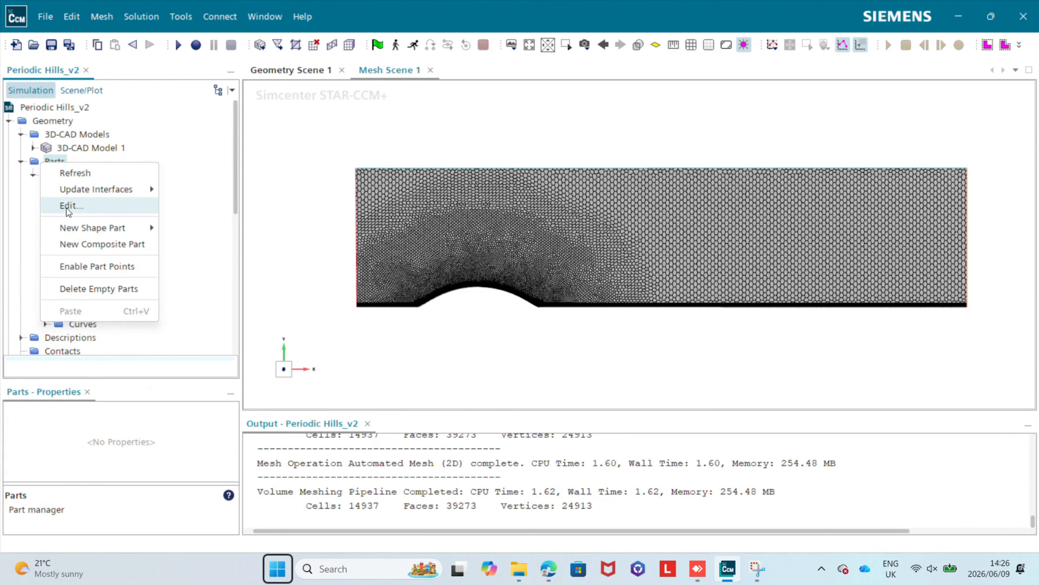
{"action": "mouse_move", "coordinate": [69, 235]}
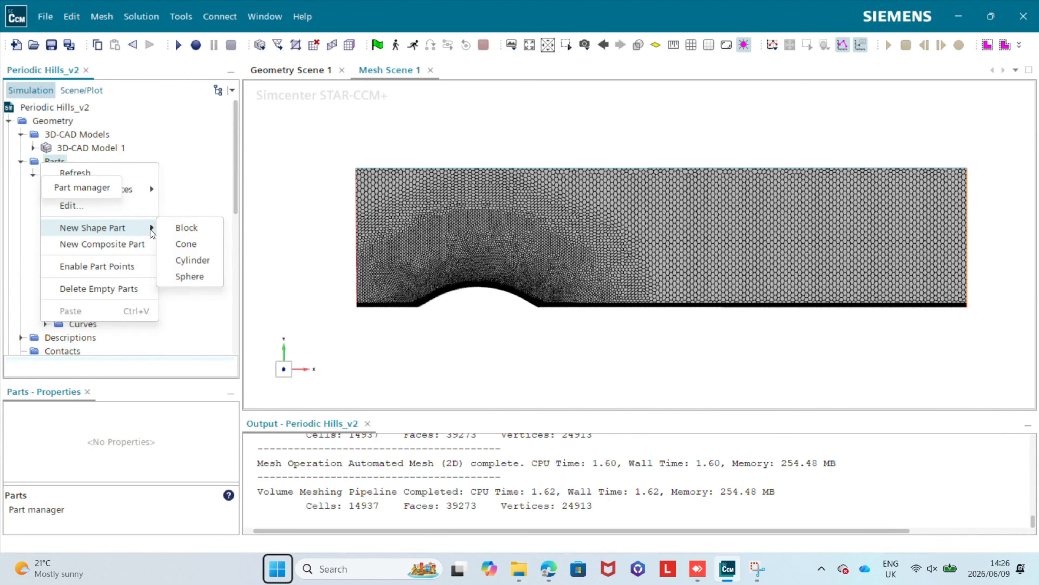
{"action": "left_click", "coordinate": [171, 228]}
{"action": "right_click_drag", "start_coordinate": [641, 345], "coordinate": [609, 344]}
{"action": "left_click_drag", "start_coordinate": [630, 173], "coordinate": [622, 261]}
{"action": "left_click_drag", "start_coordinate": [320, 284], "coordinate": [439, 292]}
{"action": "left_click_drag", "start_coordinate": [918, 290], "coordinate": [781, 301]}
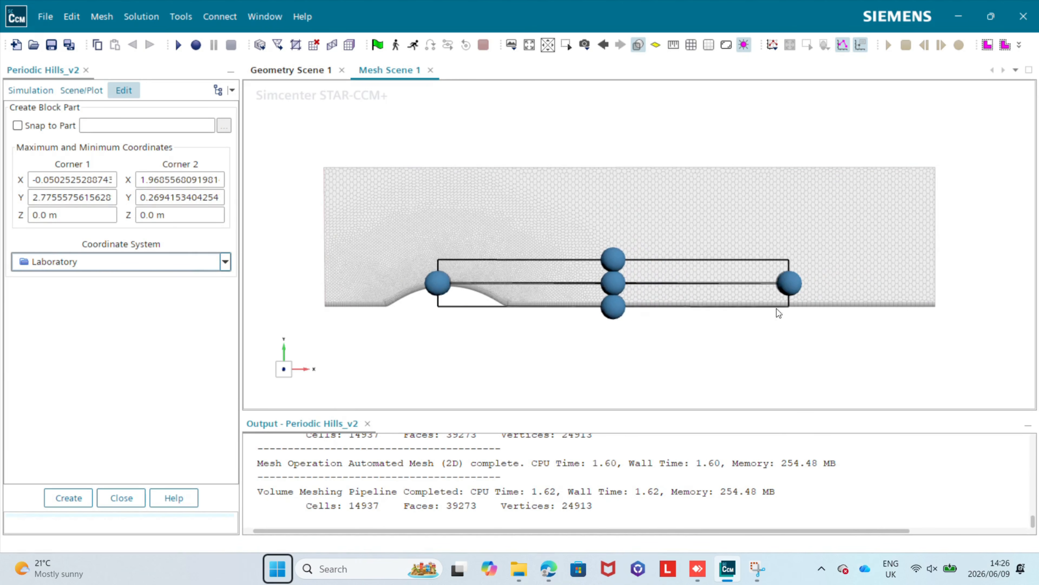
{"action": "left_click_drag", "start_coordinate": [437, 285], "coordinate": [442, 288]}
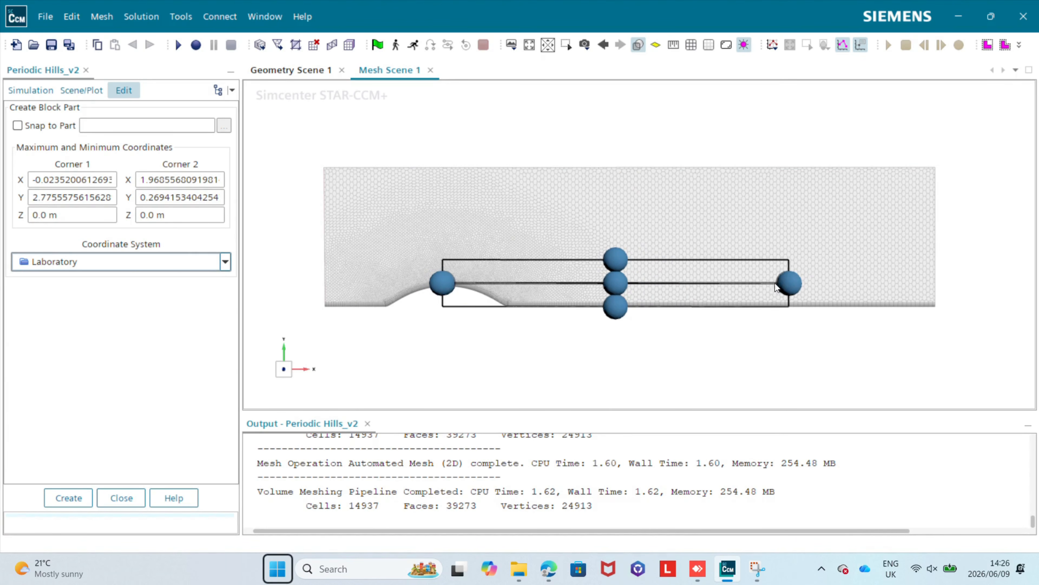
- Extend the block through the mesh plane from about Z -0.231 to 0.260 m, create it and highlight it in the scene
{"action": "left_click_drag", "start_coordinate": [401, 310], "coordinate": [614, 337]}
{"action": "left_click_drag", "start_coordinate": [516, 245], "coordinate": [474, 232]}
{"action": "left_click_drag", "start_coordinate": [609, 313], "coordinate": [447, 289]}
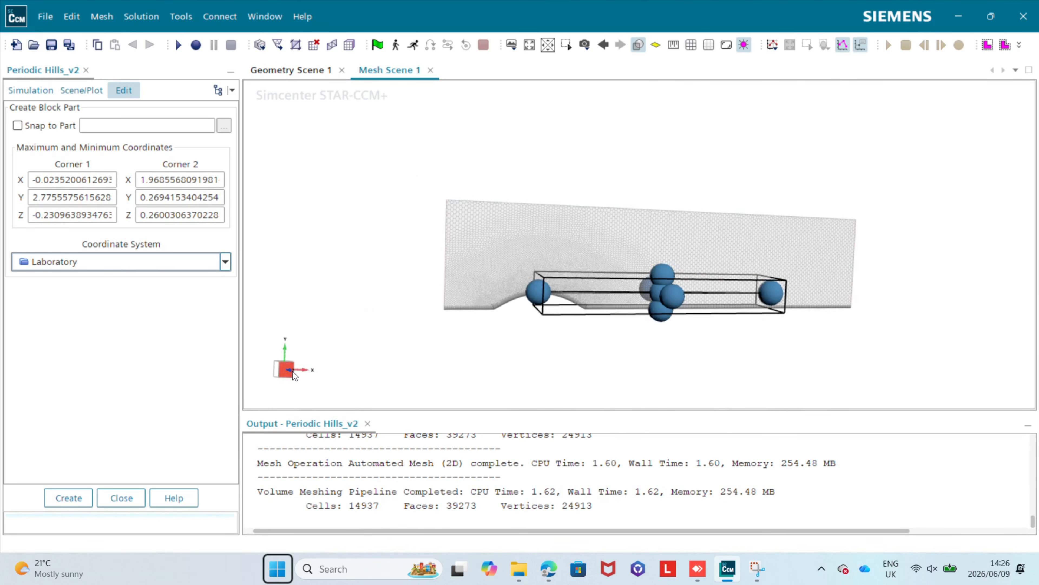
{"action": "left_click", "coordinate": [69, 497]}
{"action": "left_click", "coordinate": [121, 498]}
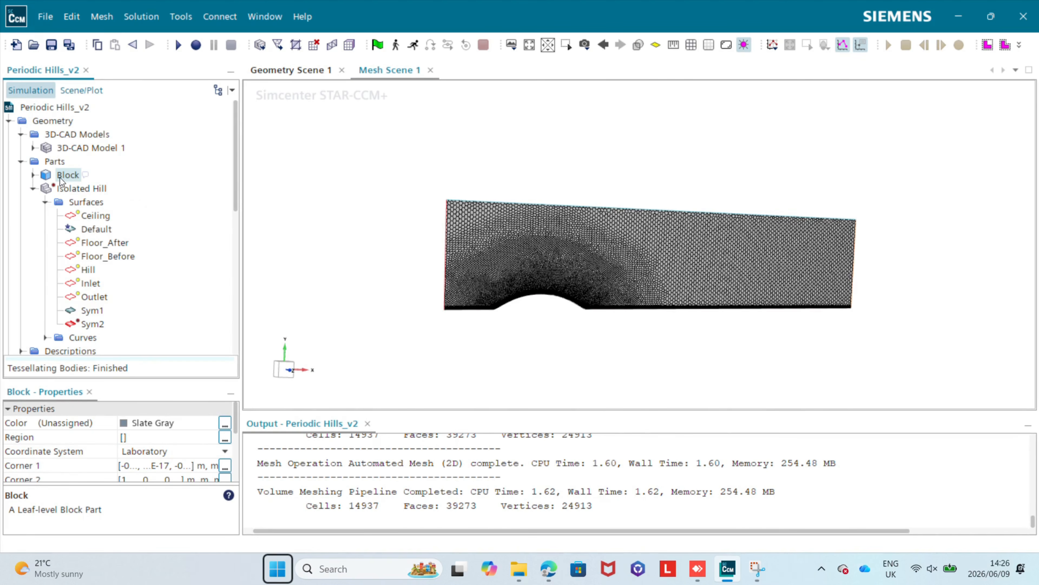
{"action": "left_click", "coordinate": [71, 189]}
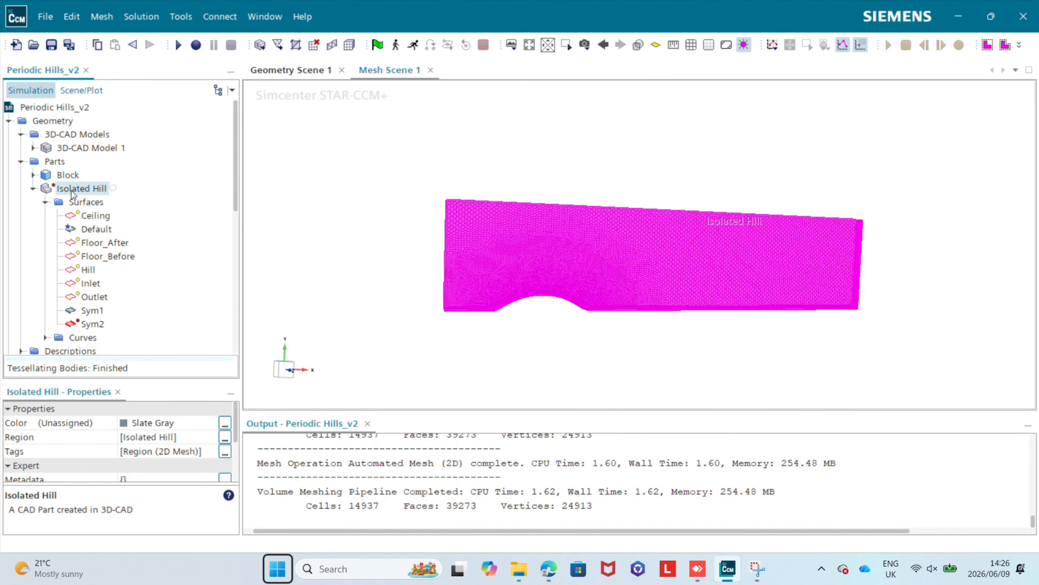
{"action": "left_click", "coordinate": [68, 176]}
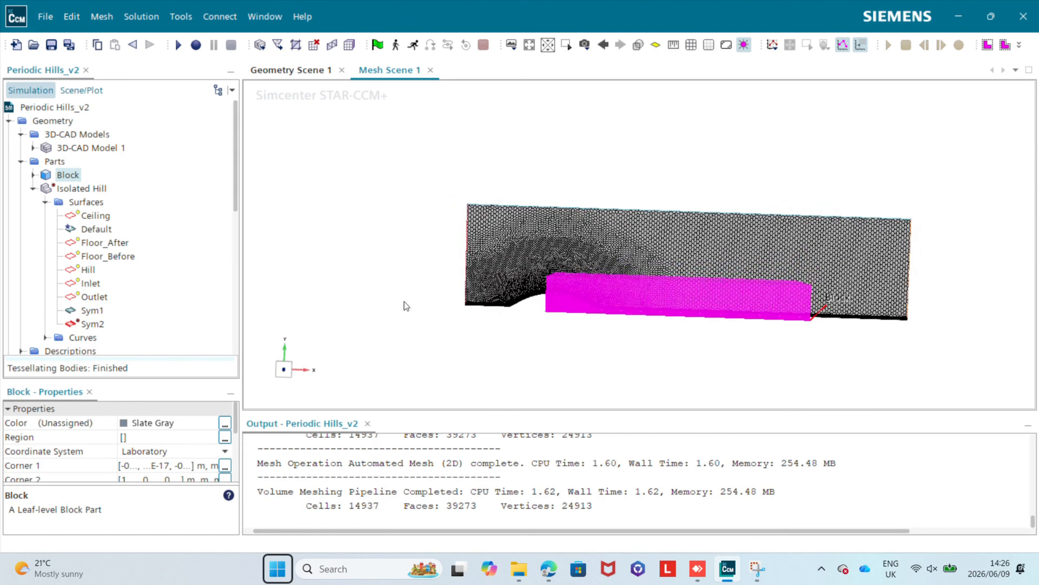
- Add another volumetric control to the custom controls of the Automated Mesh (2D) operation
{"action": "scroll", "coordinate": [59, 180], "scroll_direction": "down", "scroll_amount": 3}
{"action": "scroll", "coordinate": [82, 192], "scroll_direction": "down", "scroll_amount": 1}
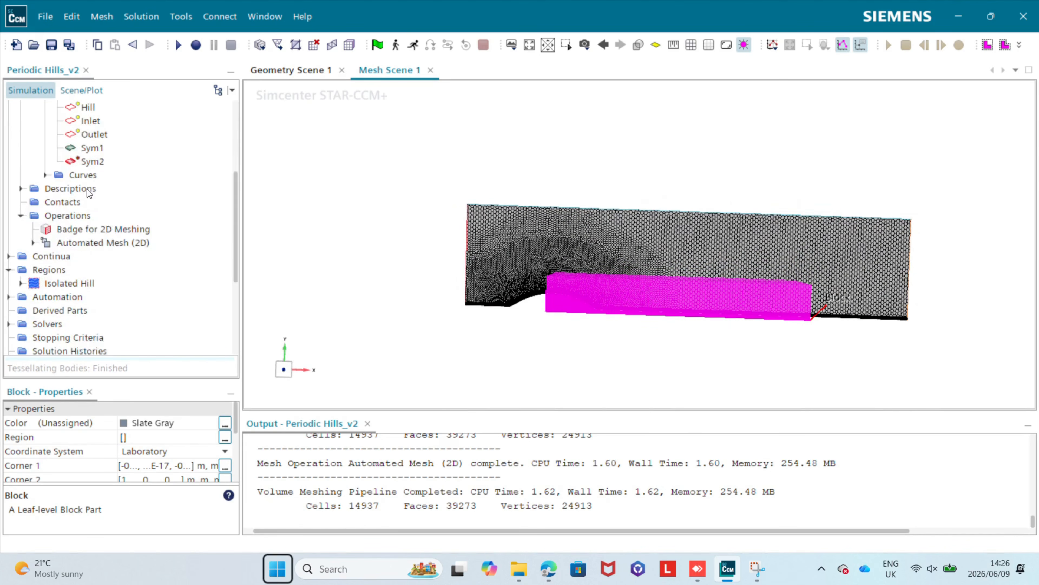
{"action": "left_click", "coordinate": [32, 242]}
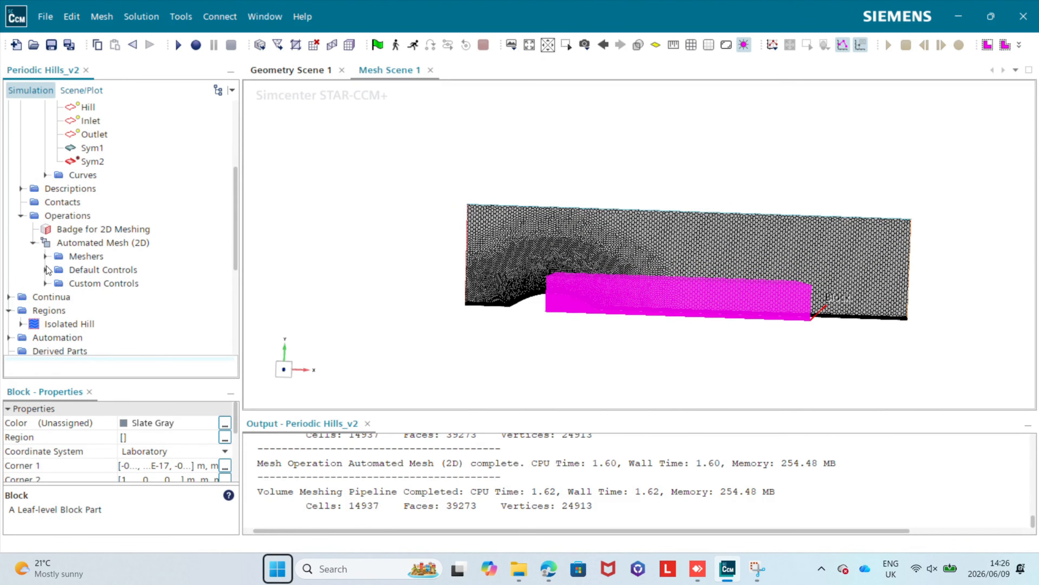
{"action": "left_click", "coordinate": [45, 283]}
{"action": "right_click", "coordinate": [82, 287]}
{"action": "mouse_move", "coordinate": [99, 298]}
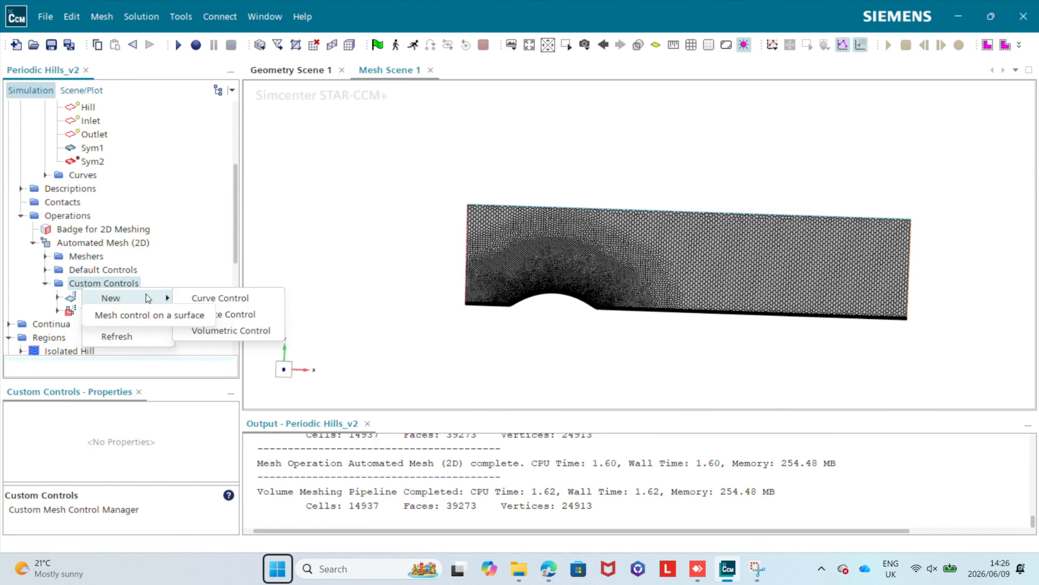
{"action": "left_click", "coordinate": [234, 332]}
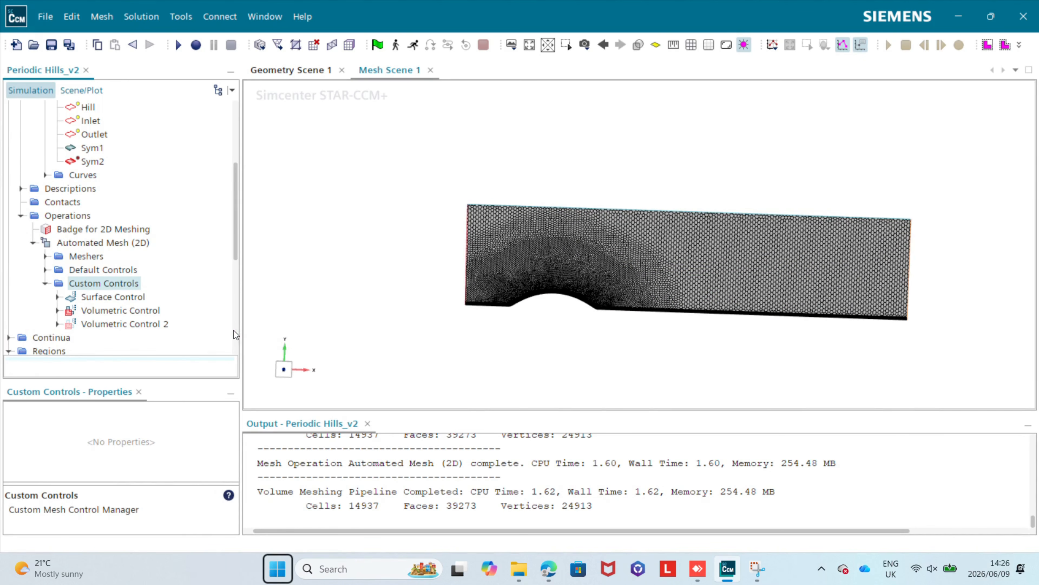
- Assign the Block part to Volumetric Control 2
{"action": "left_click", "coordinate": [95, 325]}
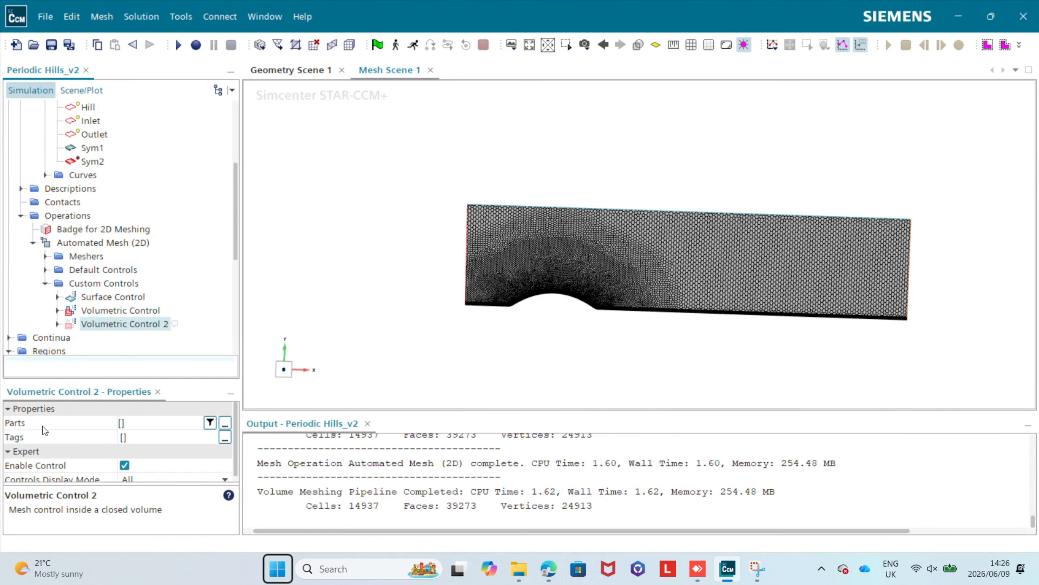
{"action": "left_click", "coordinate": [225, 423]}
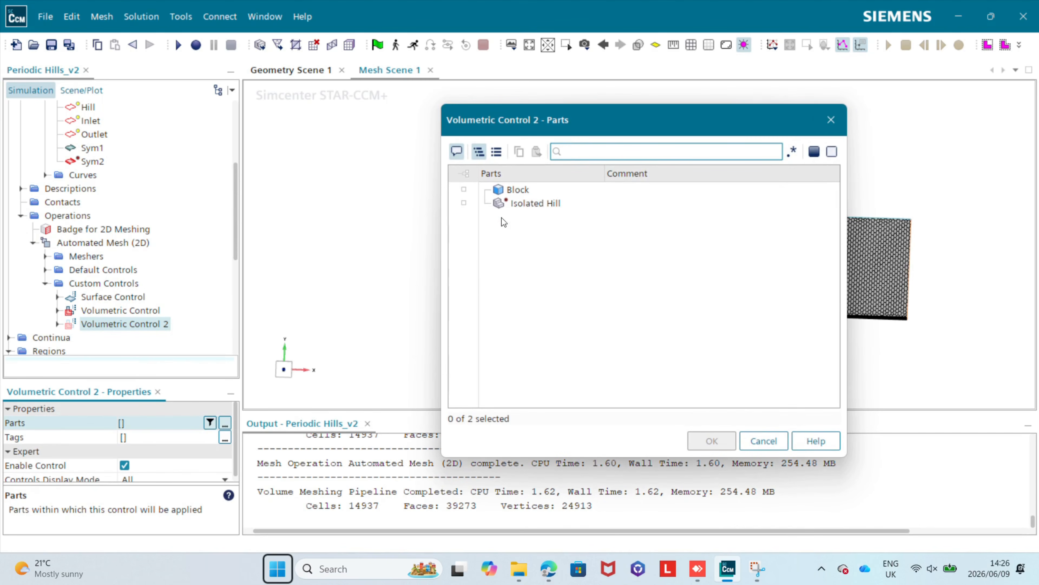
{"action": "left_click", "coordinate": [518, 191]}
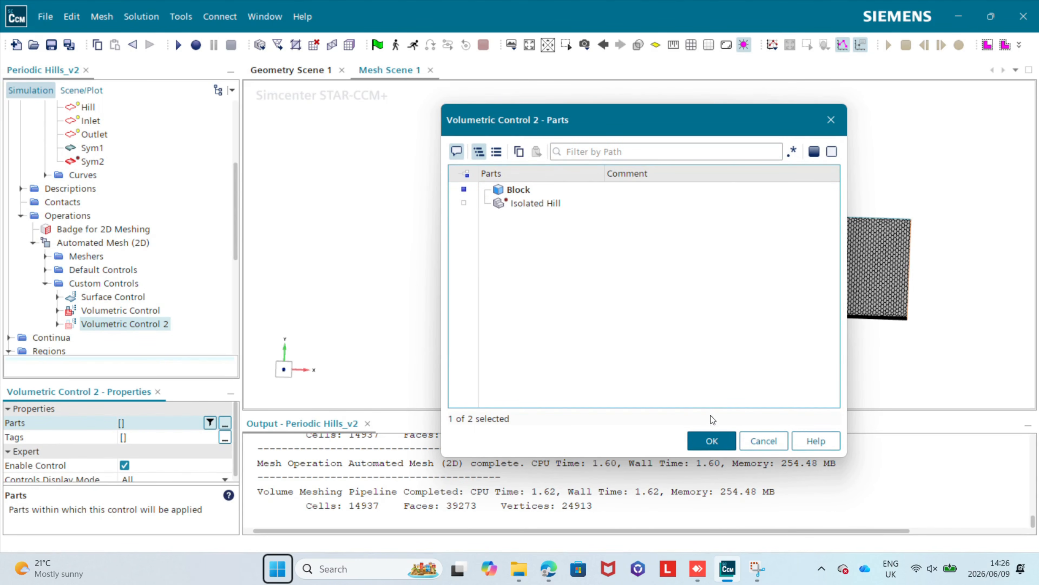
{"action": "left_click", "coordinate": [710, 440]}
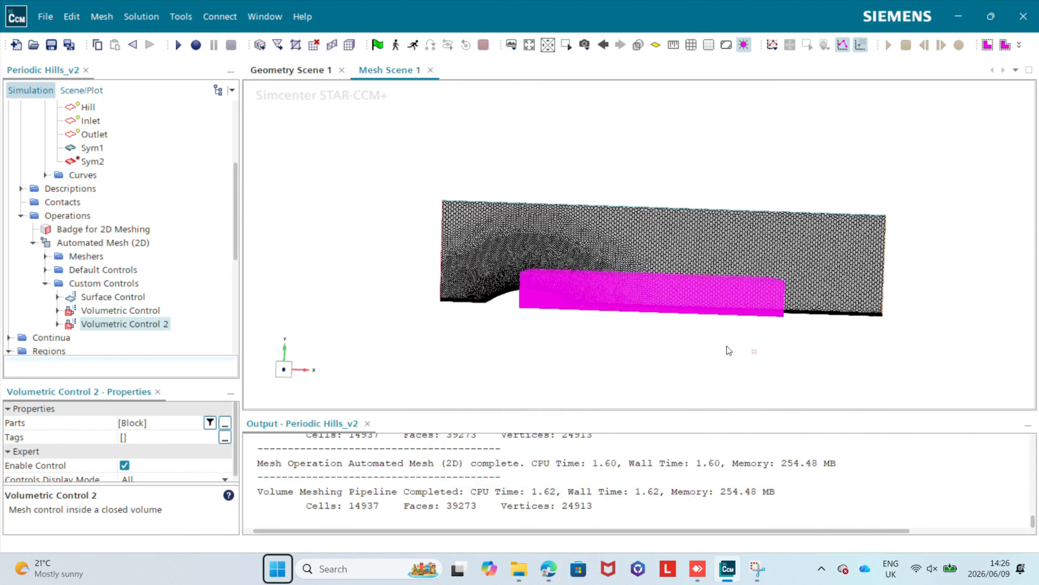
- Enable Customize Size for the 2D Surface Mesher in Volumetric Control 2
{"action": "left_click", "coordinate": [56, 324]}
{"action": "scroll", "coordinate": [66, 326], "scroll_direction": "down", "scroll_amount": 1}
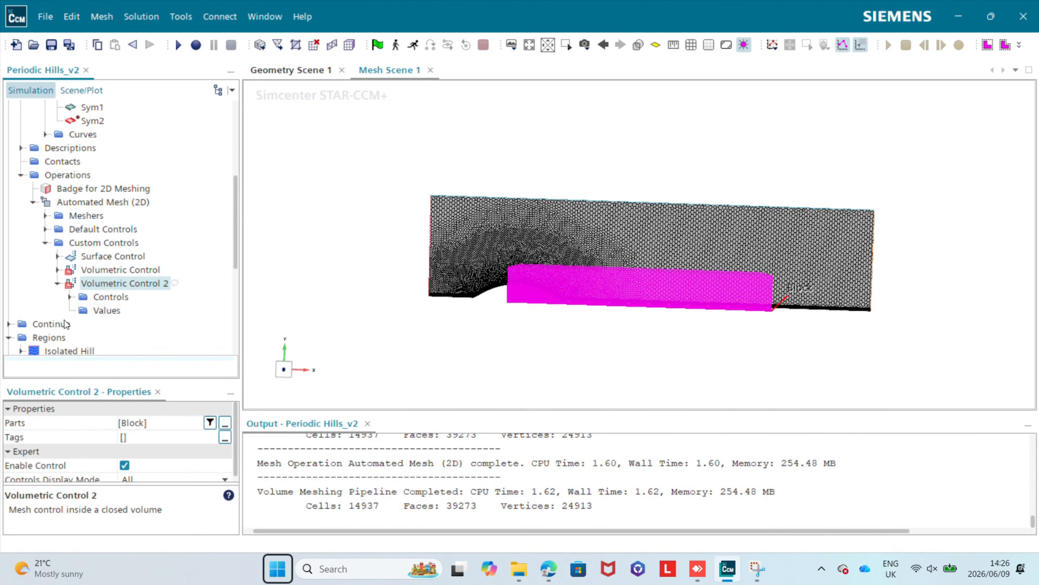
{"action": "left_click", "coordinate": [70, 297]}
{"action": "left_click", "coordinate": [97, 298]}
{"action": "left_click", "coordinate": [107, 312]}
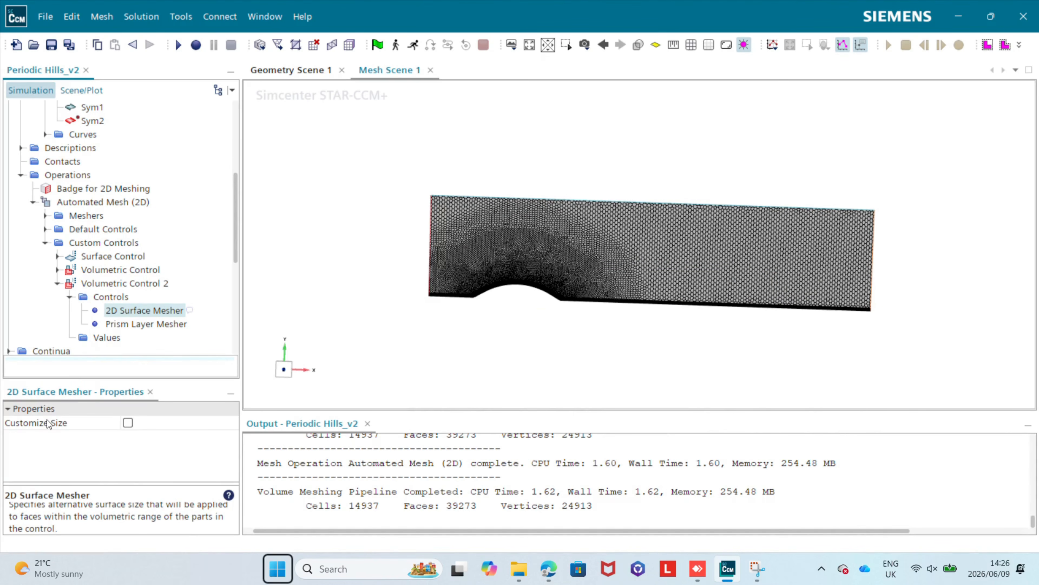
{"action": "left_click", "coordinate": [129, 423]}
- Set Volumetric Control 2's custom size relative to base, with a percentage of base of 50
{"action": "left_click", "coordinate": [70, 337]}
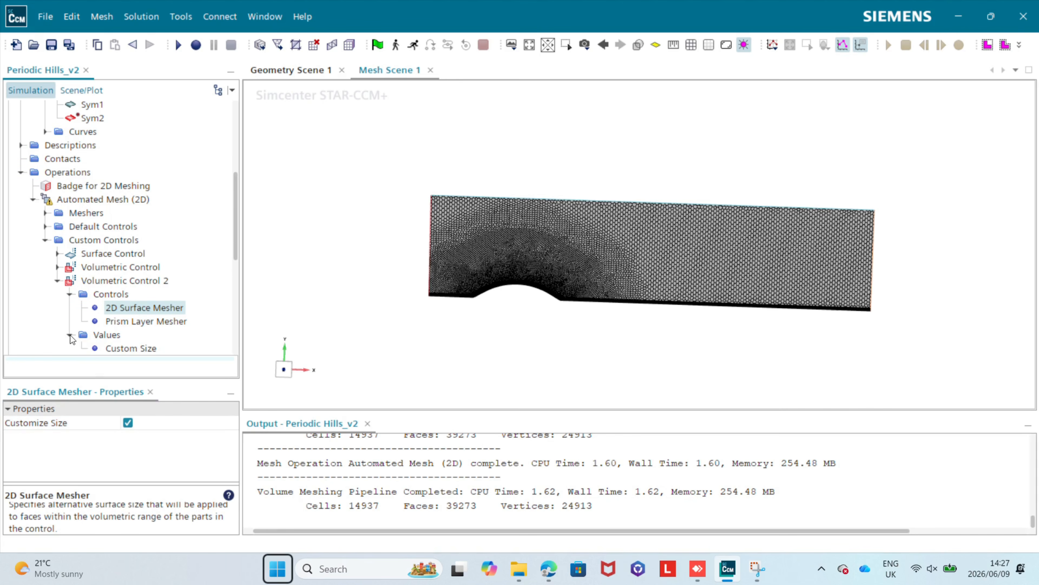
{"action": "left_click", "coordinate": [107, 349]}
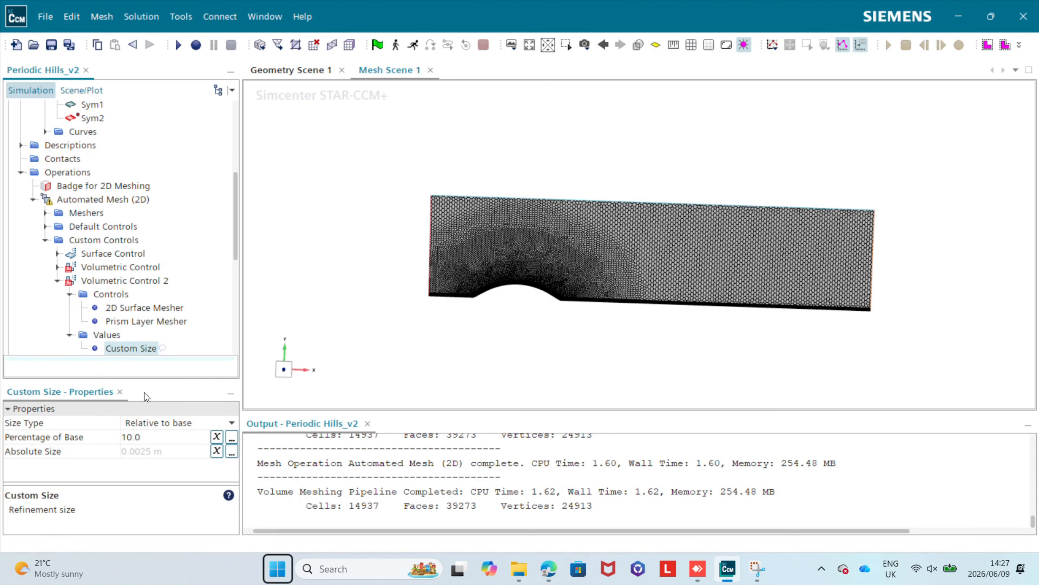
{"action": "left_click", "coordinate": [145, 423]}
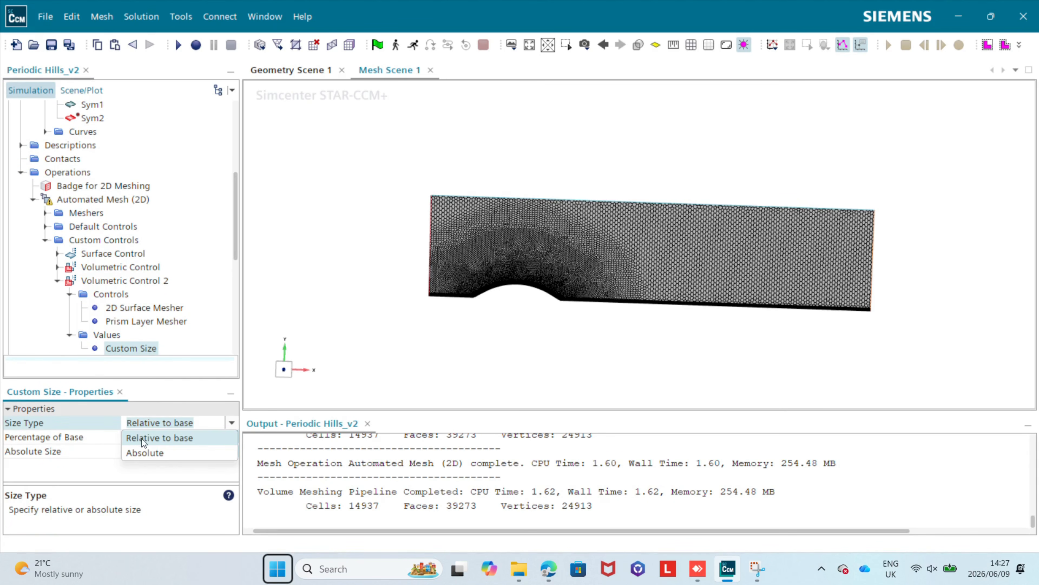
{"action": "left_click", "coordinate": [148, 438]}
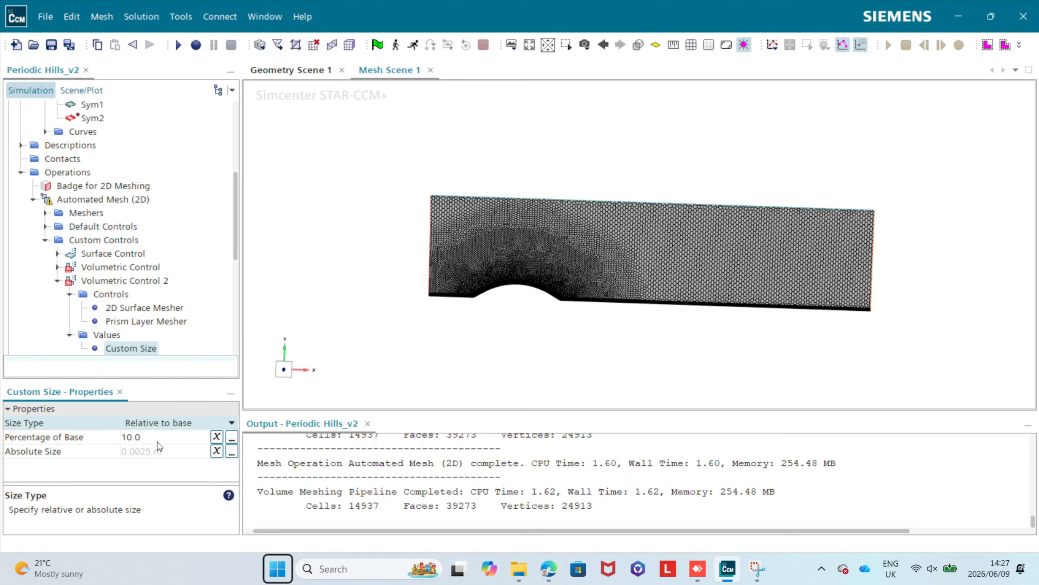
{"action": "left_click", "coordinate": [152, 439]}
{"action": "type", "text": "50"}
{"action": "key", "text": "Return"}
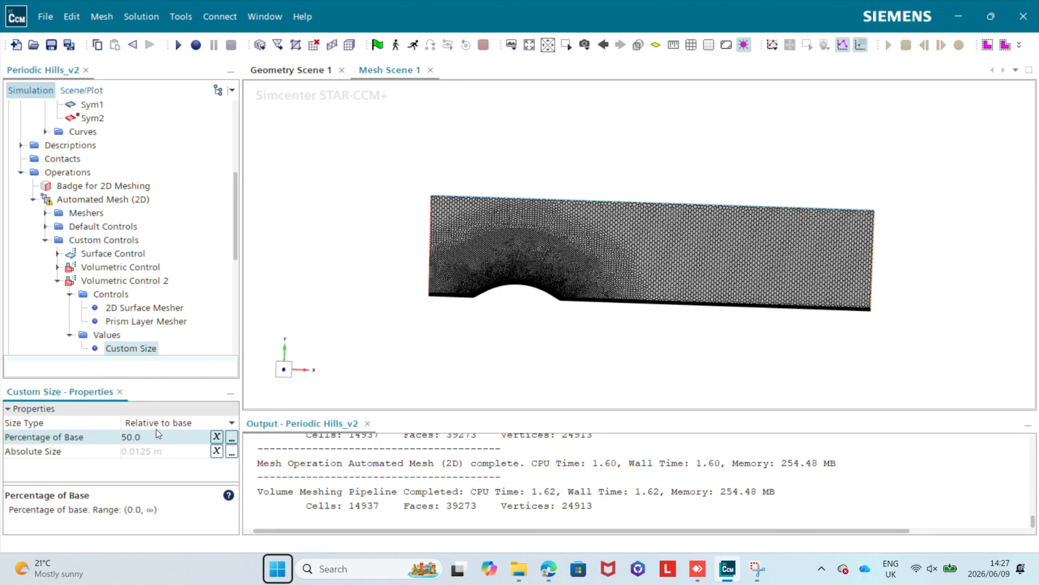
- Return to the front view of the domain and execute the Automated Mesh (2D) operation
{"action": "left_click", "coordinate": [284, 368]}
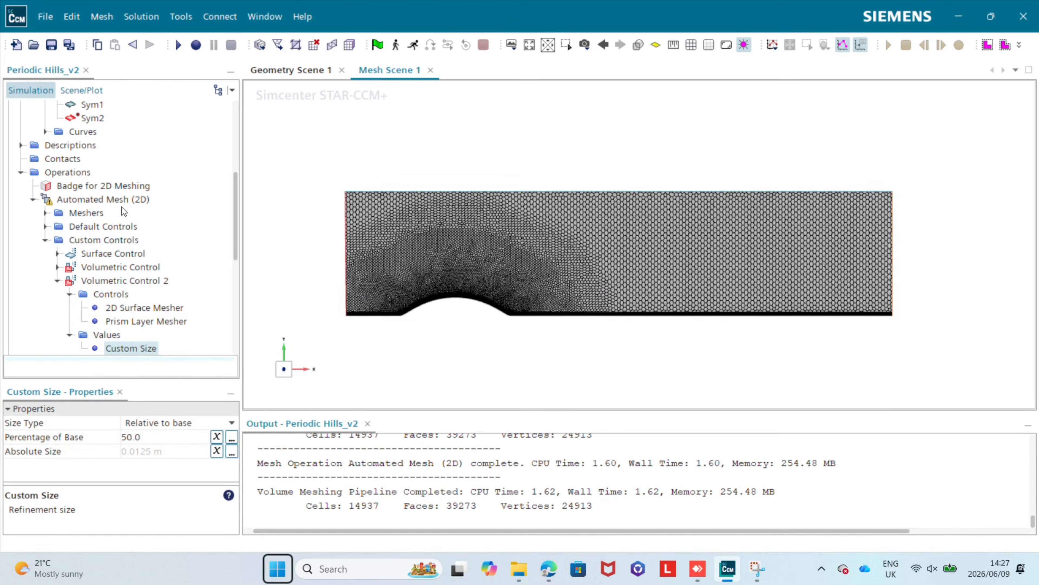
{"action": "right_click", "coordinate": [117, 199]}
{"action": "left_click", "coordinate": [131, 234]}
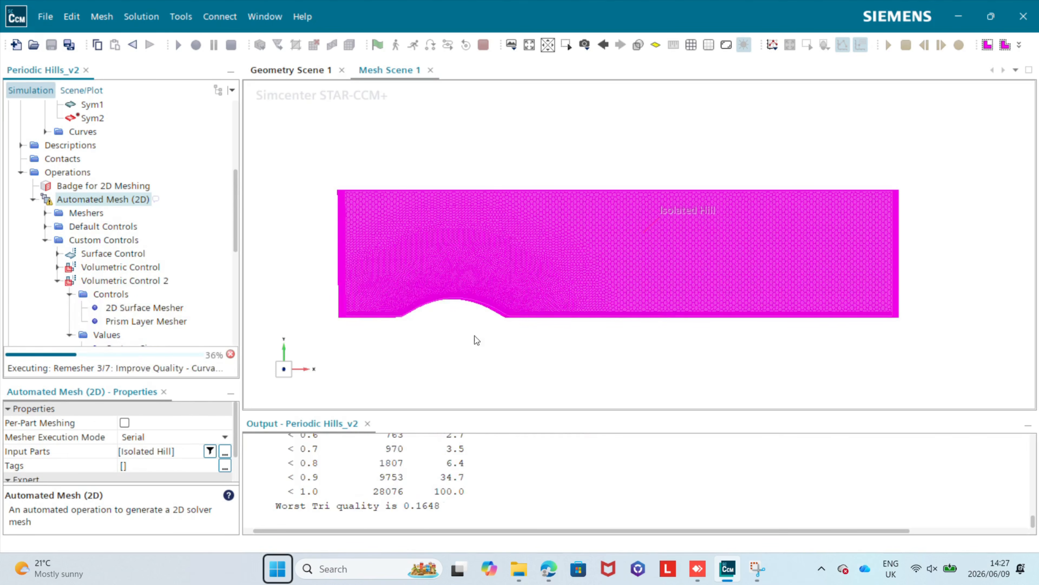
- Examine the refined block region downstream of the hill and its transition into the surrounding polygonal mesh
{"action": "left_click", "coordinate": [533, 340]}
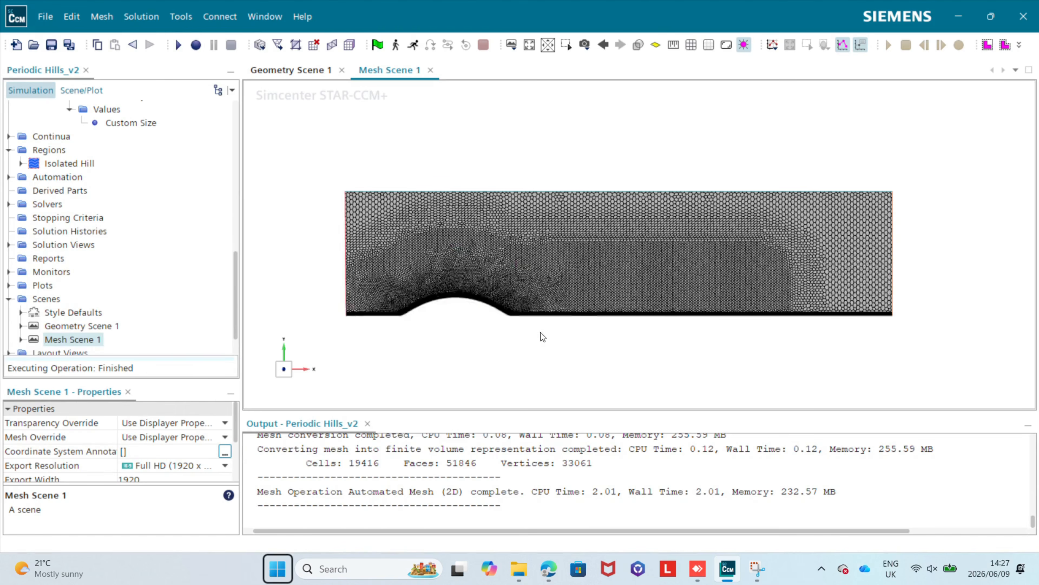
{"action": "scroll", "coordinate": [577, 302], "scroll_direction": "up", "scroll_amount": 2}
{"action": "scroll", "coordinate": [420, 266], "scroll_direction": "up", "scroll_amount": 1}
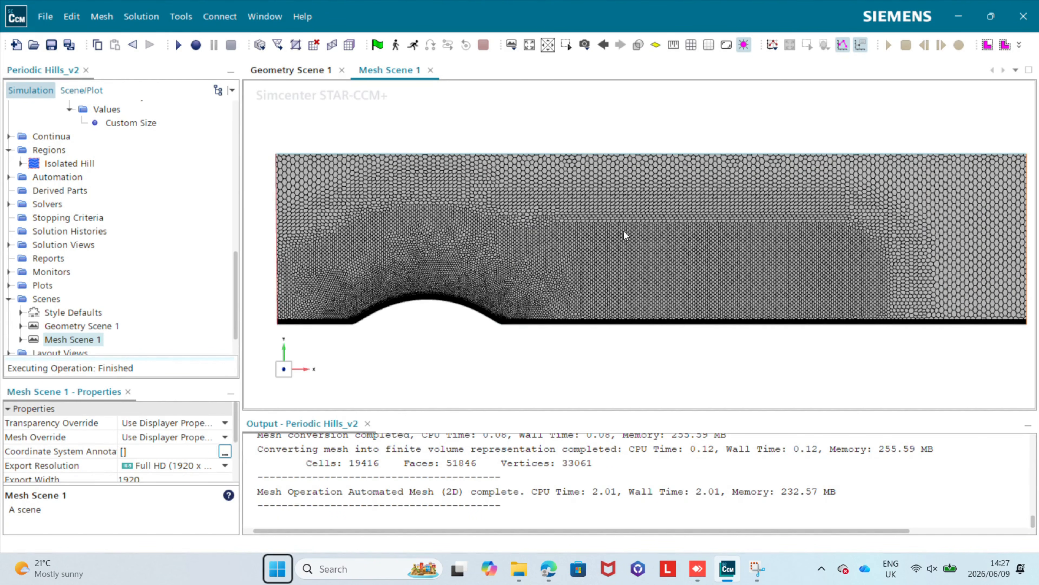
{"action": "scroll", "coordinate": [527, 307], "scroll_direction": "up", "scroll_amount": 2}
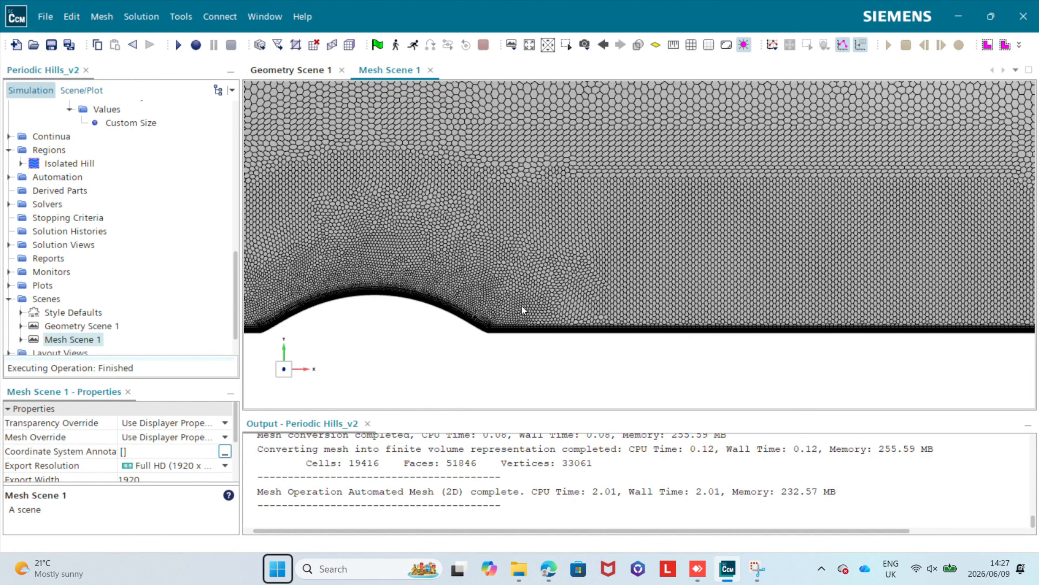
{"action": "scroll", "coordinate": [494, 278], "scroll_direction": "down", "scroll_amount": 2}
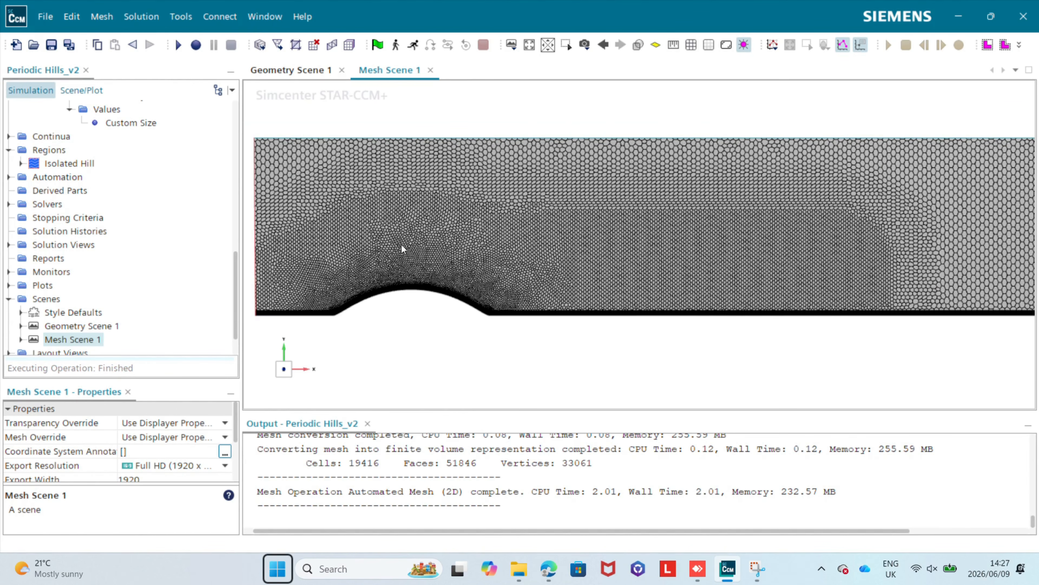
{"action": "scroll", "coordinate": [622, 312], "scroll_direction": "down", "scroll_amount": 1}
{"action": "scroll", "coordinate": [555, 281], "scroll_direction": "down", "scroll_amount": 1}
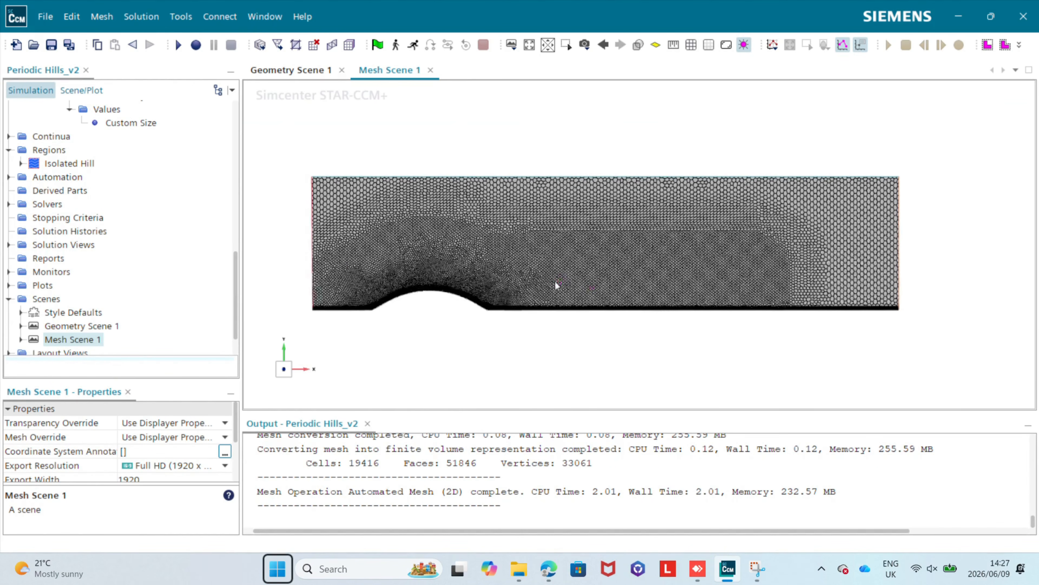